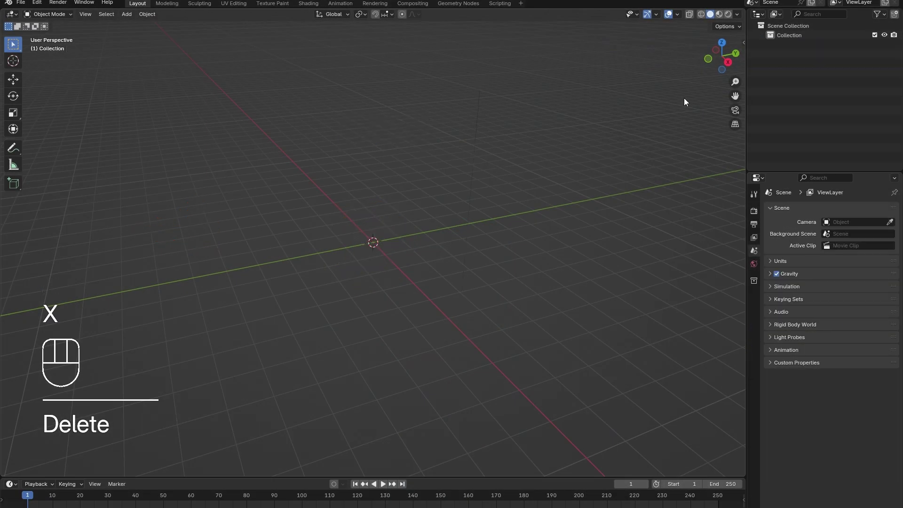
In the right orthographic view, add reference.png to the scene as an image empty and select it.
click(727, 61)
click(127, 14)
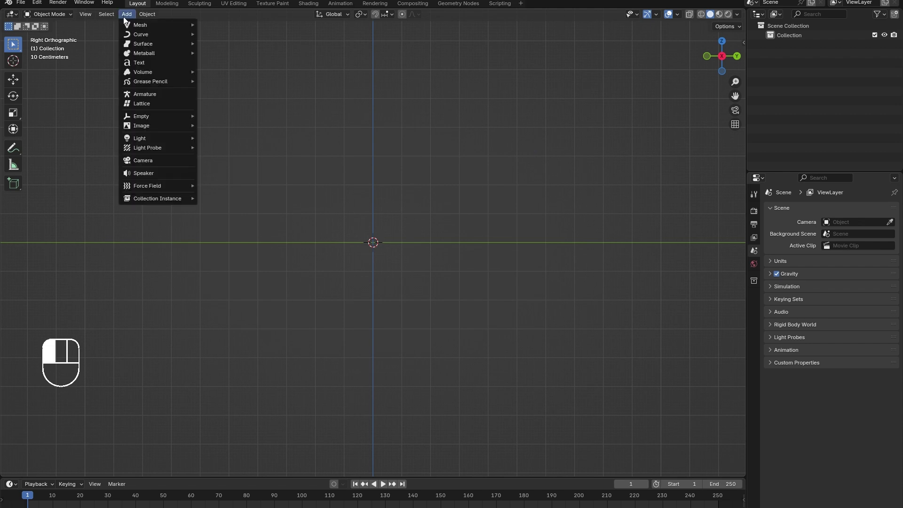
mouse_move(149, 81)
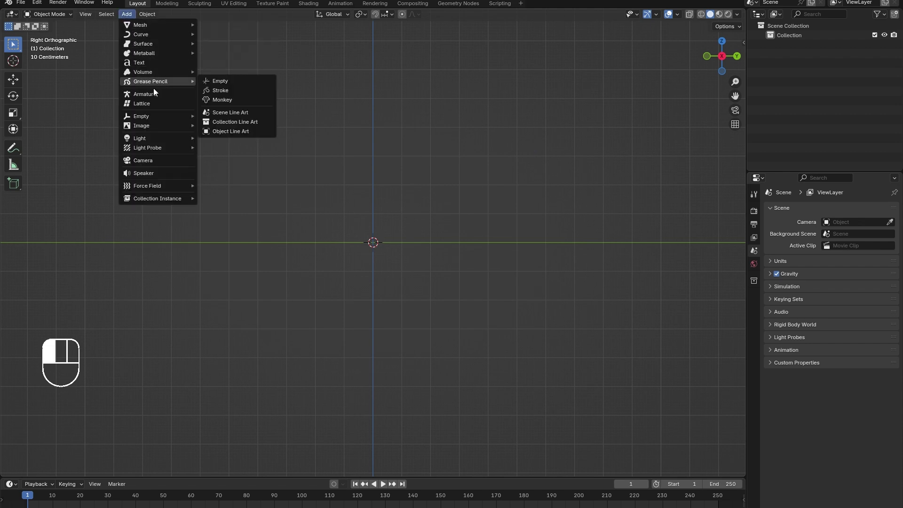
mouse_move(153, 125)
click(214, 125)
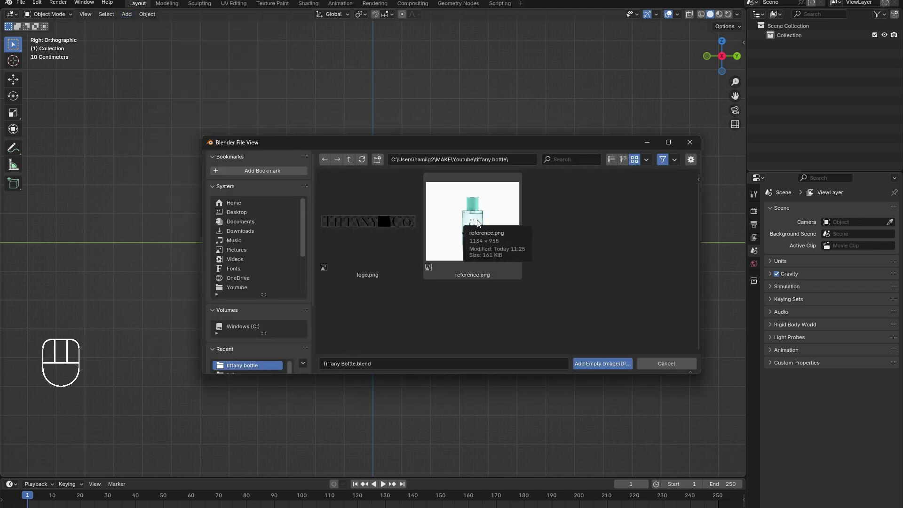
double_click(470, 224)
click(399, 239)
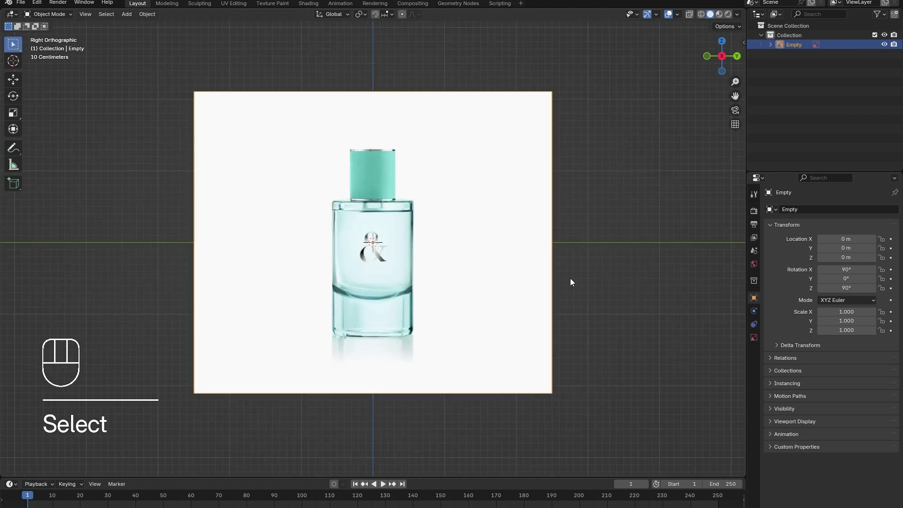
Enable opacity on the reference image at 0.480 and raise it along Z until the bottle's base sits at the origin.
click(753, 336)
click(820, 319)
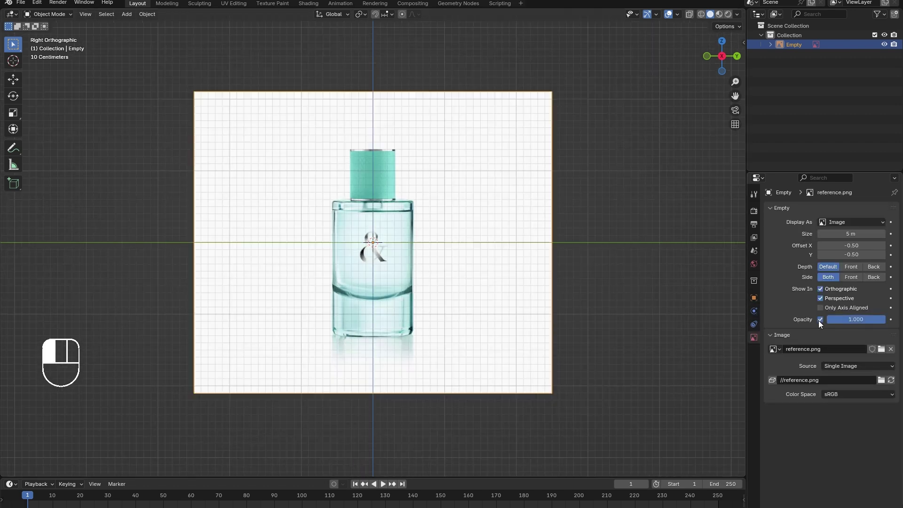
drag(856, 319, 825, 319)
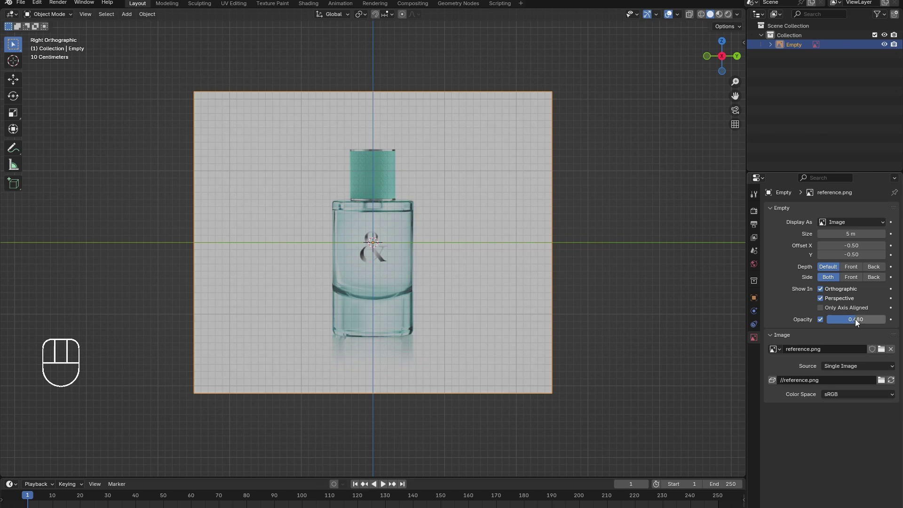
key(g)
key(z)
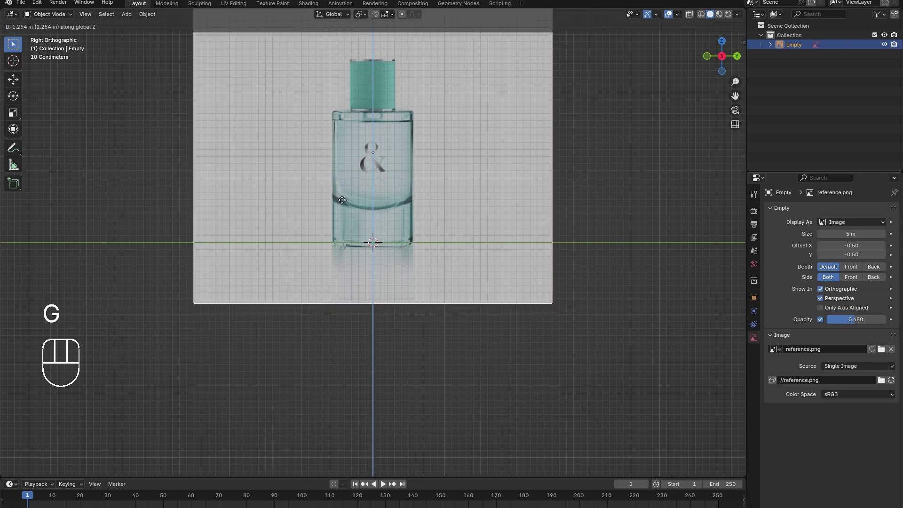
click(343, 196)
Add a mesh cylinder and, in Edit Mode, move its geometry up along Z to the middle of the reference bottle's body.
scroll(329, 252, down, 2)
key(shift+a)
mouse_move(326, 233)
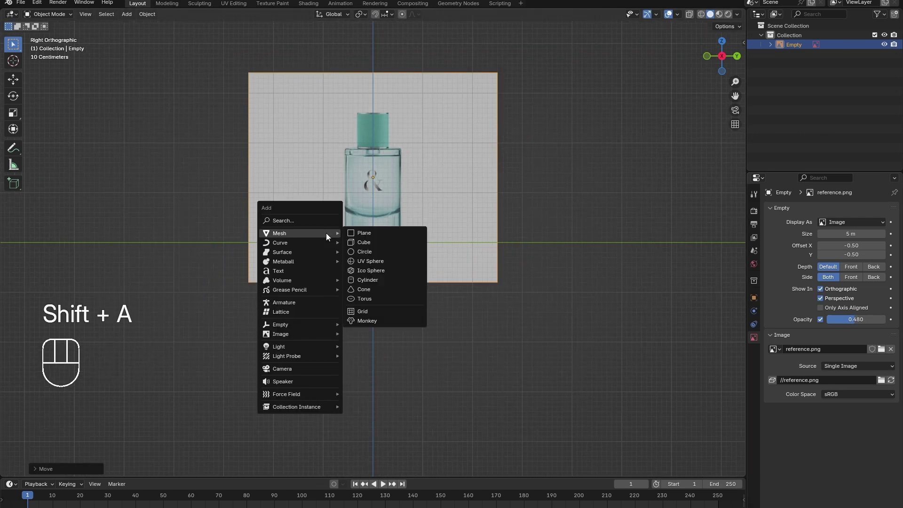
click(369, 279)
key(Tab)
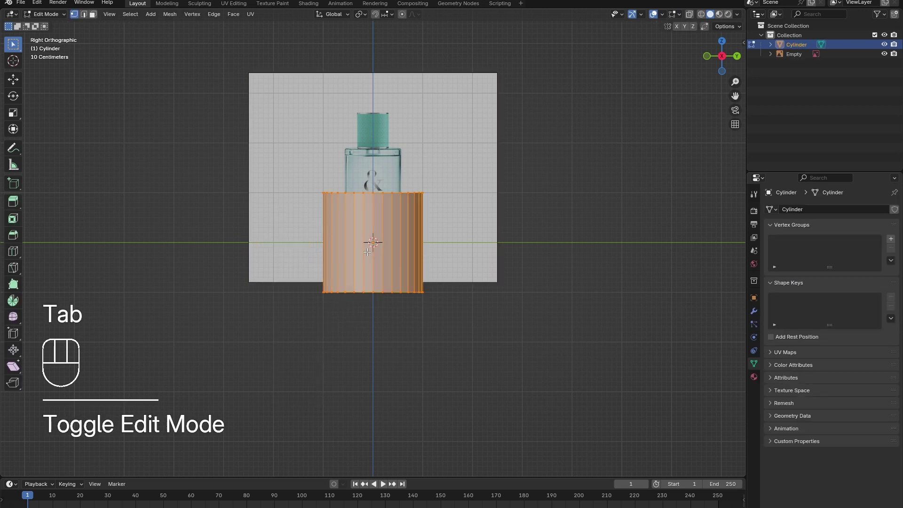
scroll(367, 251, up, 2)
shift+middle_drag(367, 251, 379, 320)
key(g)
key(z)
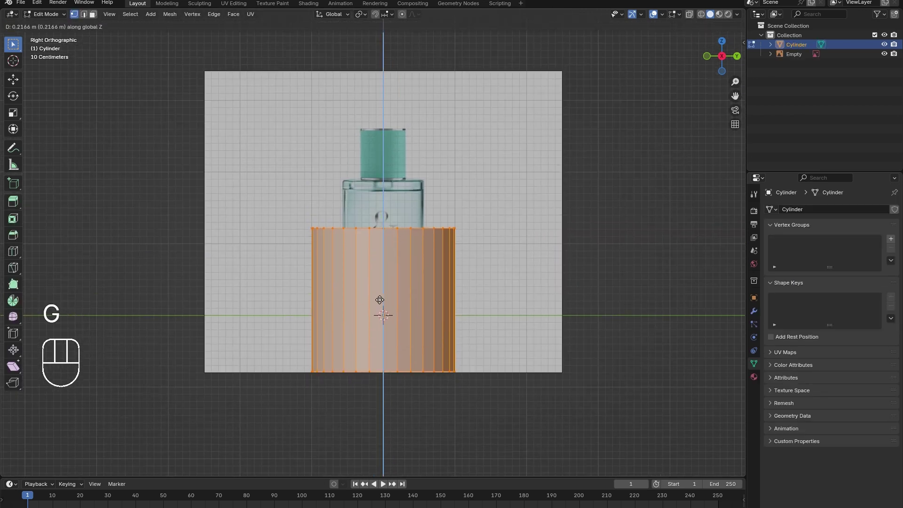
click(387, 241)
Scale the cylinder's mesh down to the reference bottle's width and stretch it along Z to the body's height.
key(s)
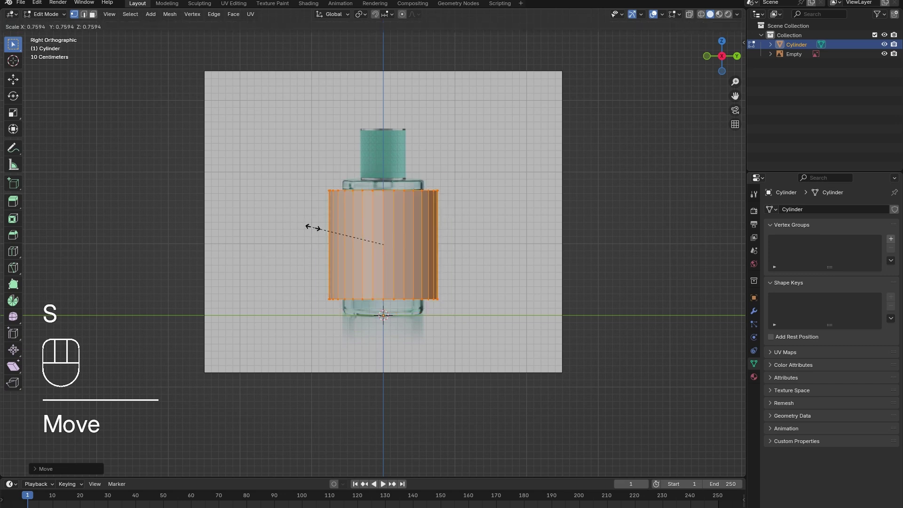
click(329, 231)
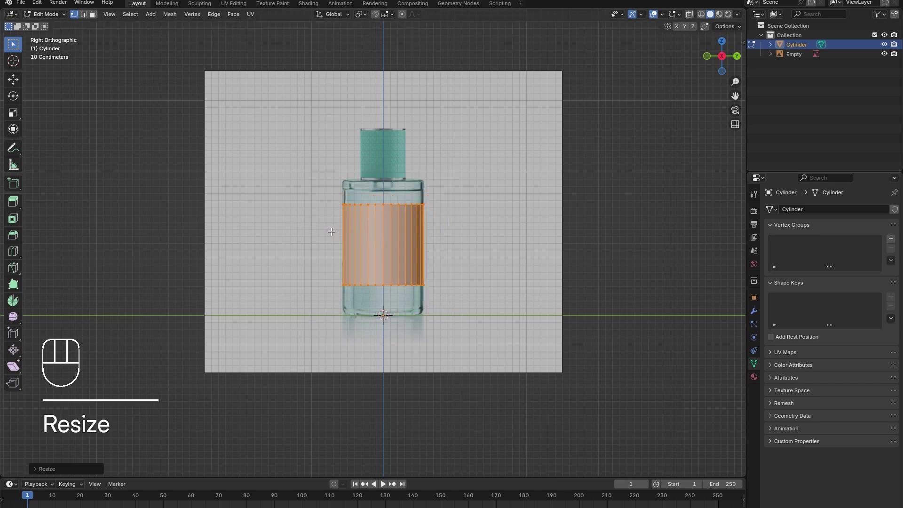
key(s)
key(z)
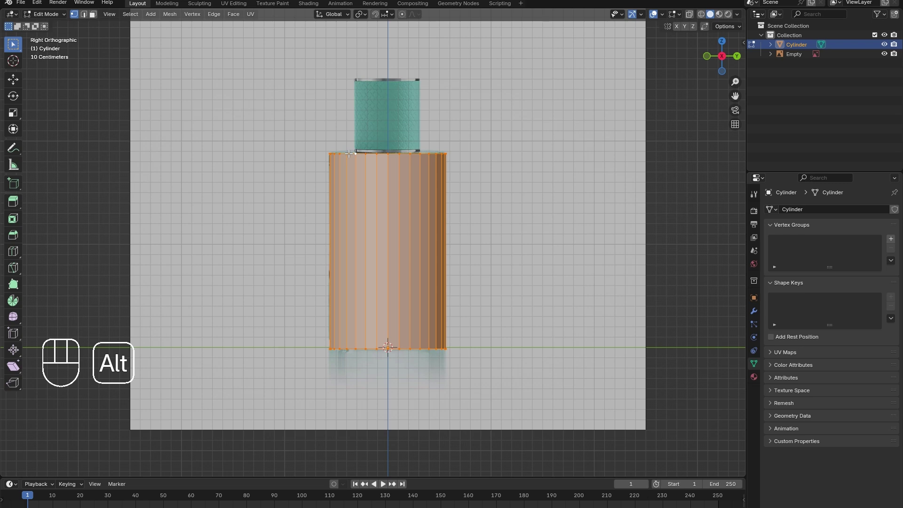
Extrude the cylinder's top edge loop in place and scale it inward to about 0.42 to form the shoulder.
alt+click(348, 153)
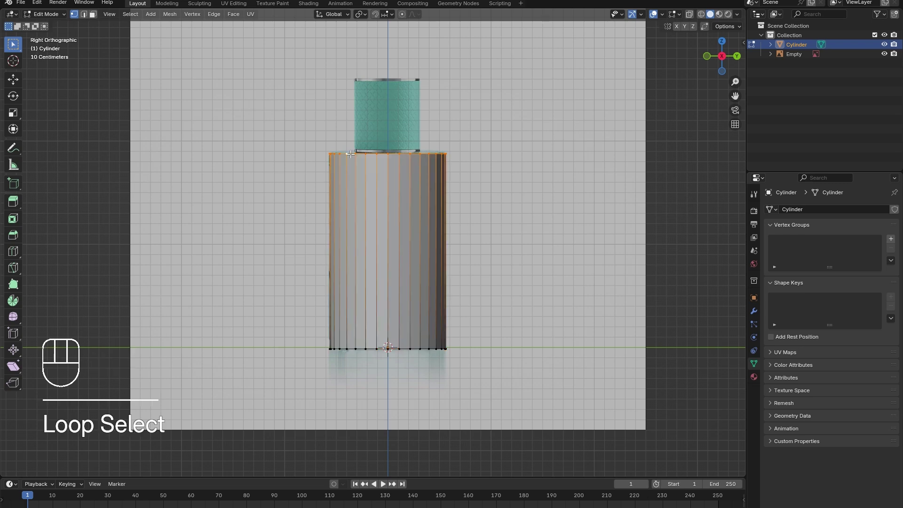
key(e)
right_click(338, 142)
key(s)
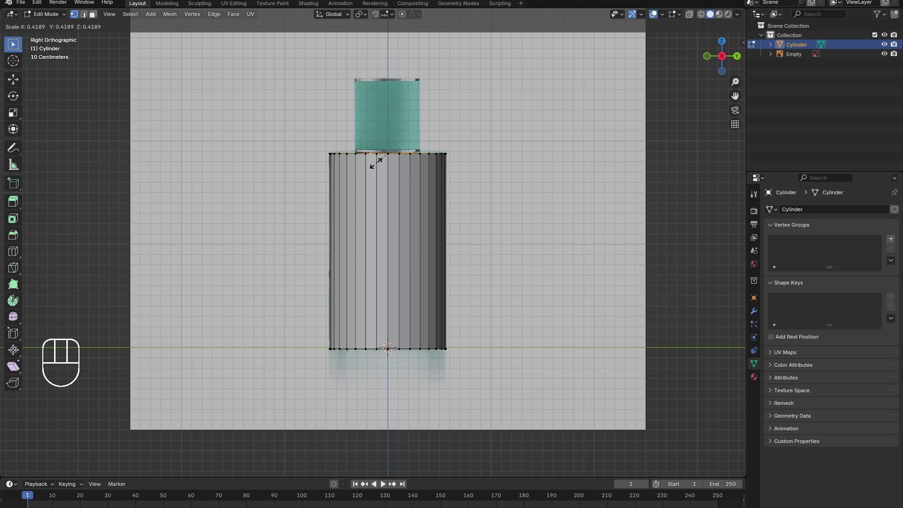
click(376, 163)
Raise the inner shoulder loop about 0.03 m along Z and extrude it upward as a neck inside the reference cap.
key(g)
key(z)
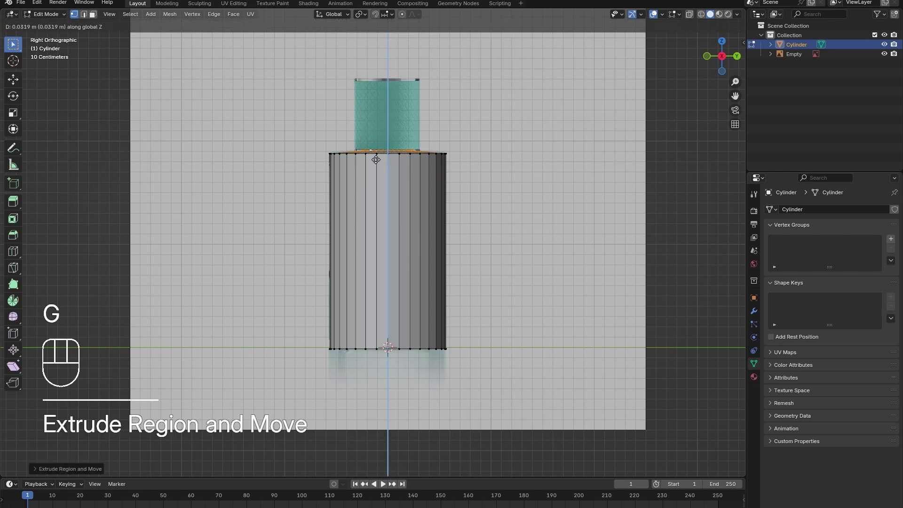
click(375, 161)
key(e)
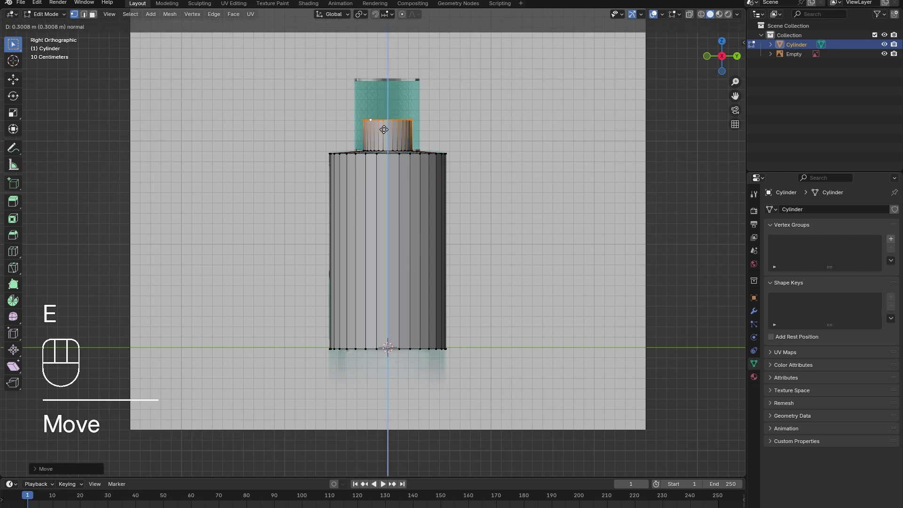
click(381, 113)
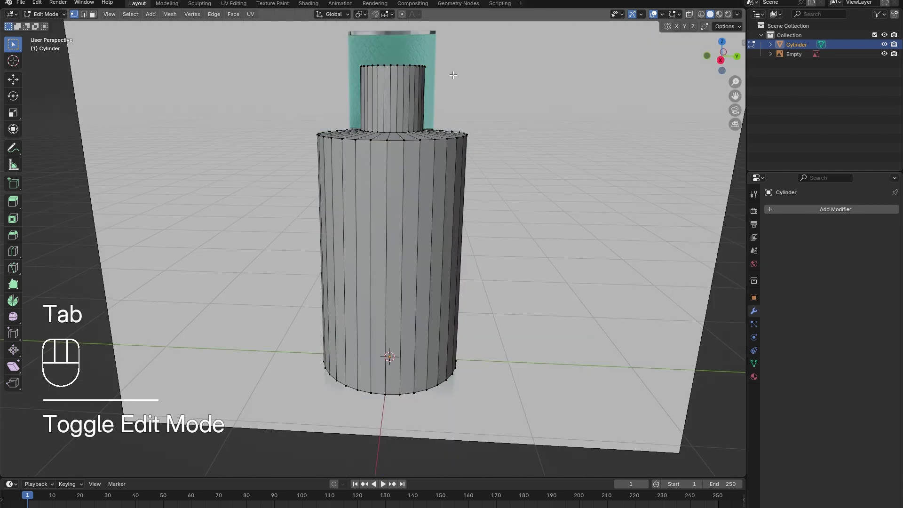
With X-ray display on in Object Mode, give the bottle a Solidify modifier 0.08 m thick and apply it.
key(Tab)
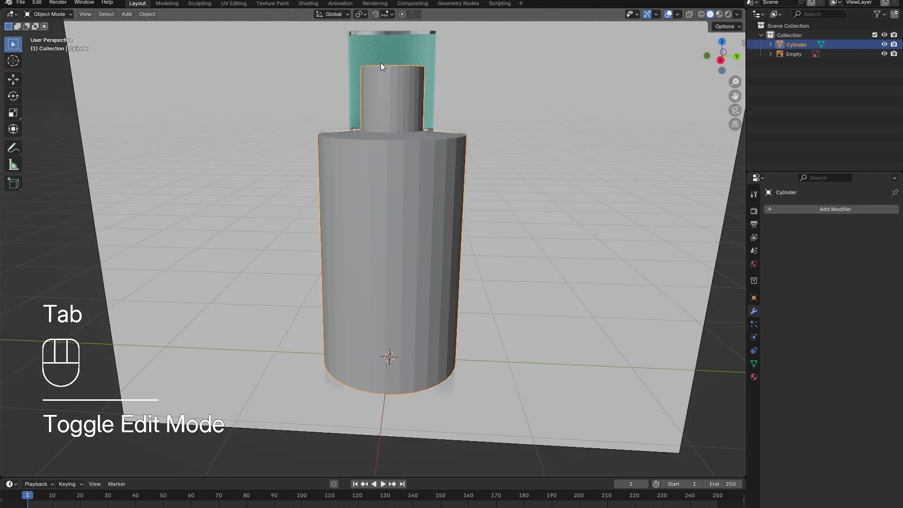
click(812, 209)
mouse_move(812, 208)
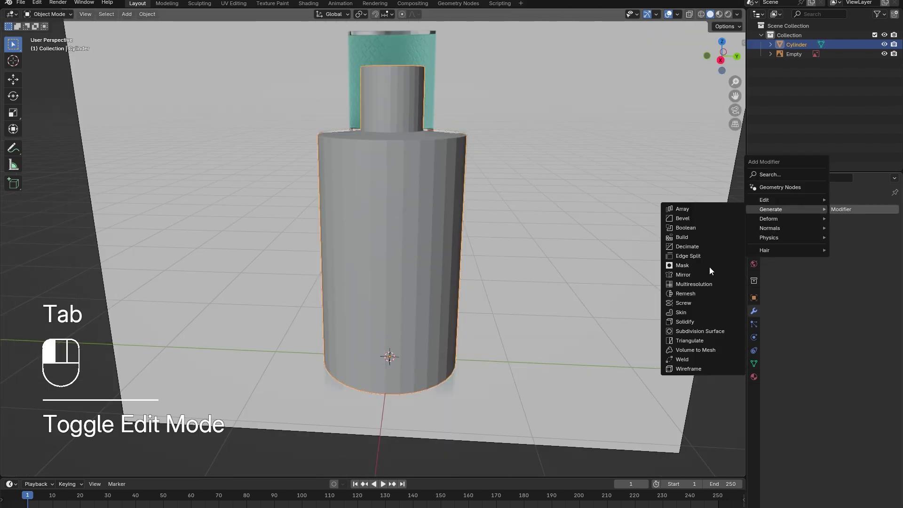
click(700, 327)
click(689, 14)
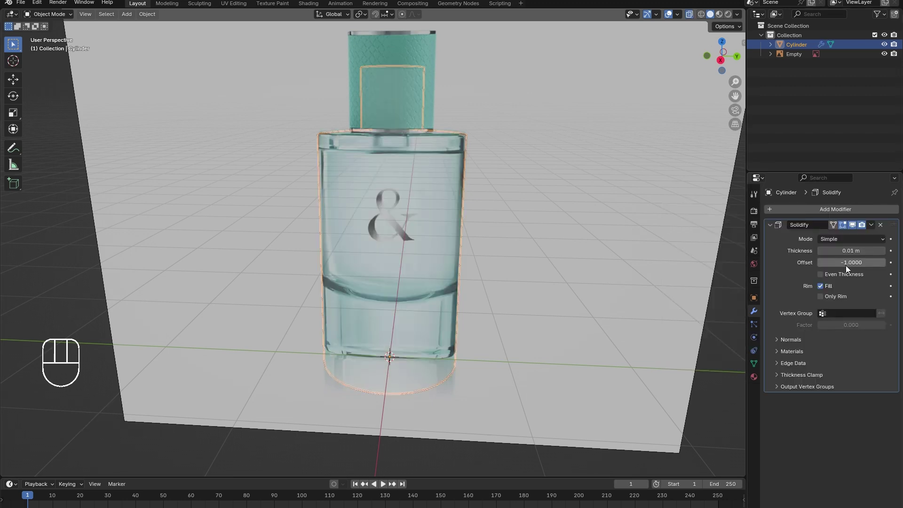
mouse_move(842, 251)
mouse_down()
mouse_move(879, 250)
mouse_move(858, 251)
mouse_up()
mouse_move(516, 246)
middle_down()
mouse_move(519, 231)
mouse_move(513, 241)
middle_up()
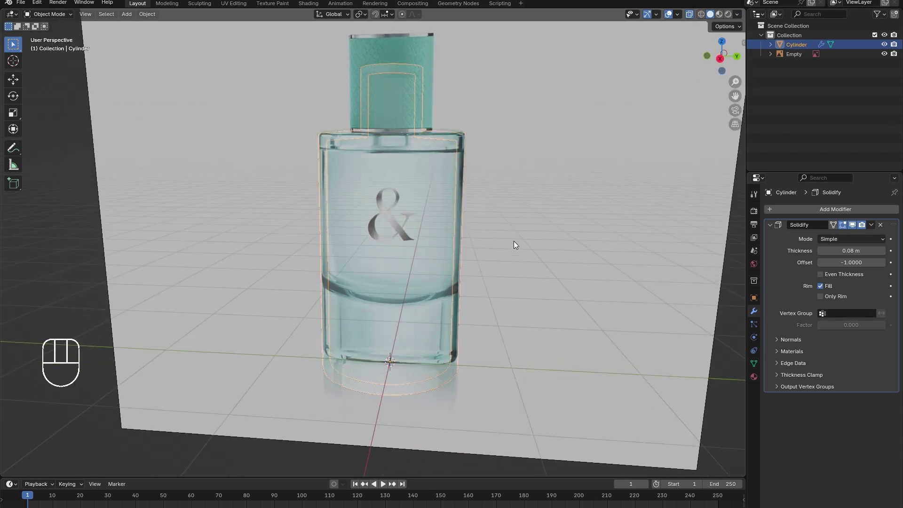
click(870, 224)
click(851, 235)
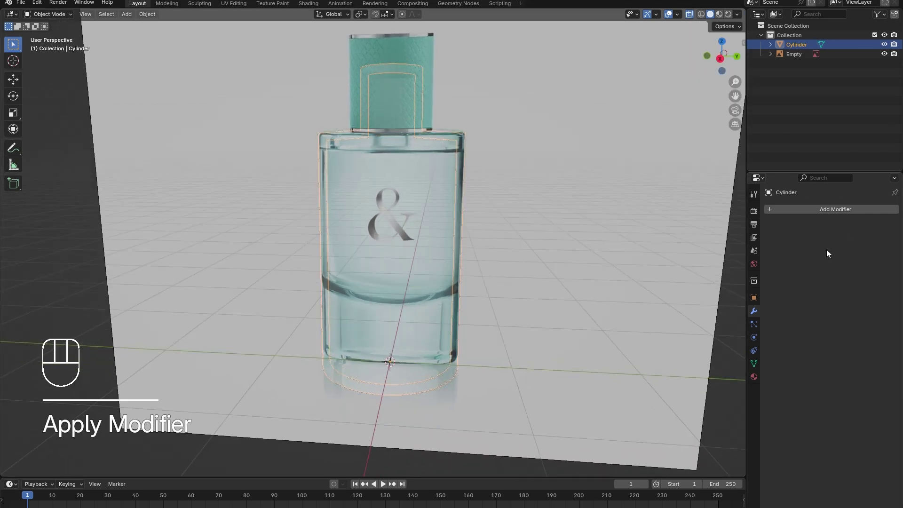
In Edit Mode, bevel the edge loops at the neck's top rim and at its base, using four segments.
key(Tab)
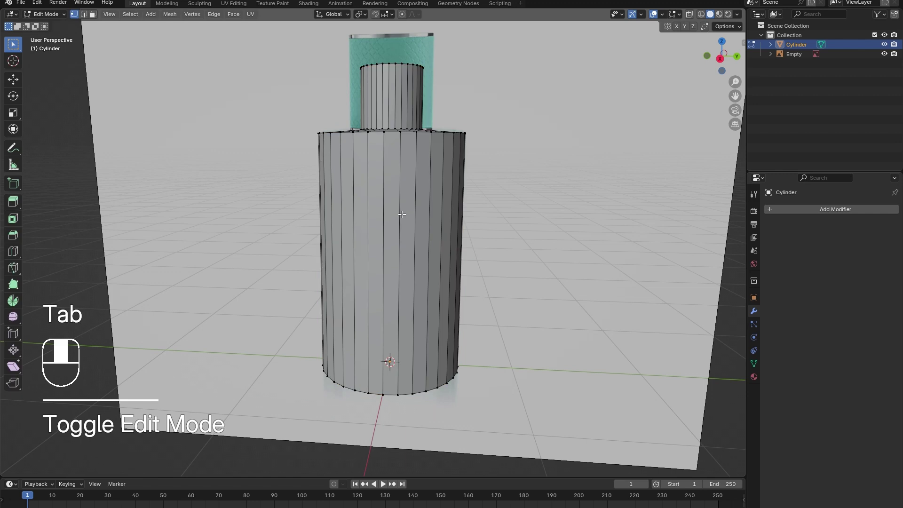
middle_drag(405, 212, 388, 228)
alt+click(386, 69)
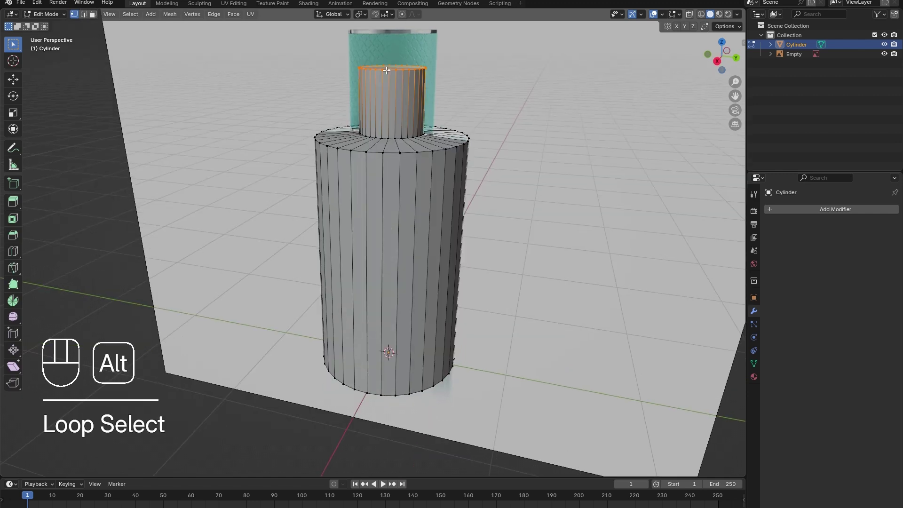
key(ctrl+b)
click(394, 124)
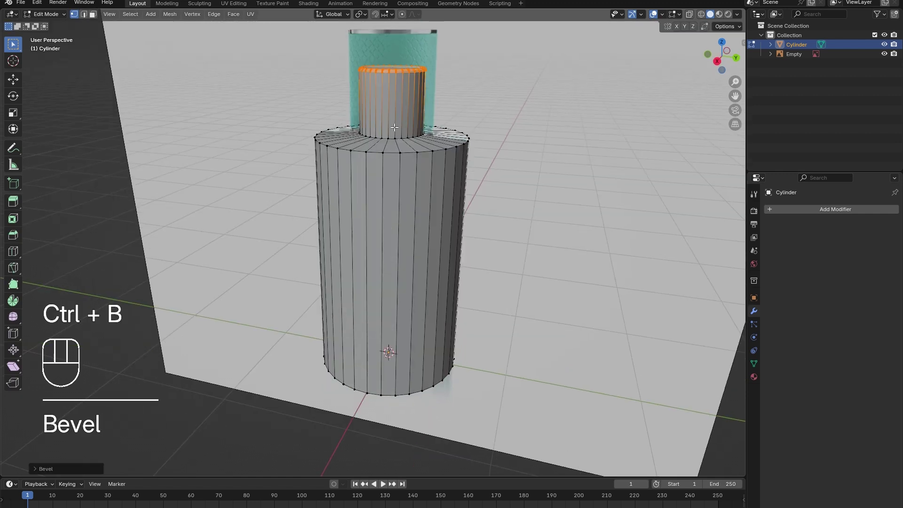
alt+click(391, 139)
key(ctrl+b)
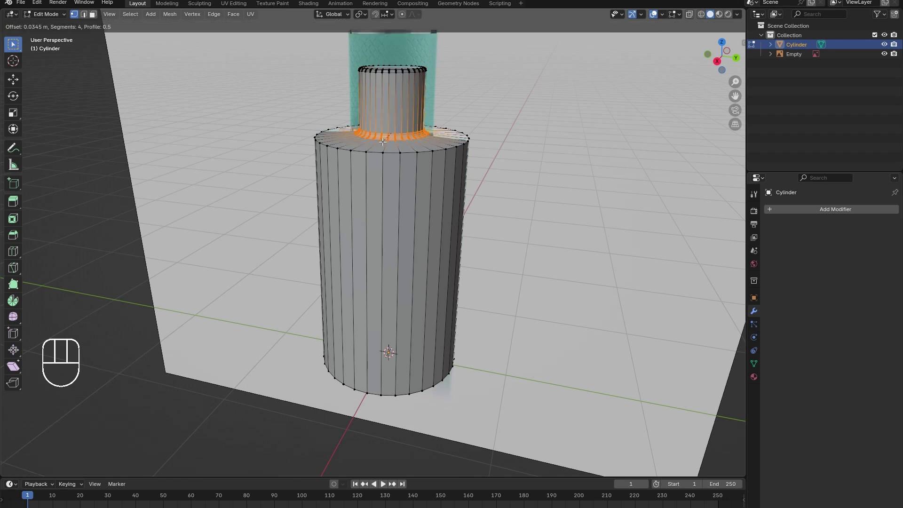
click(386, 154)
Bevel the edge loops around the bottle's outer shoulder and its bottom with four segments.
alt+click(391, 154)
key(ctrl+b)
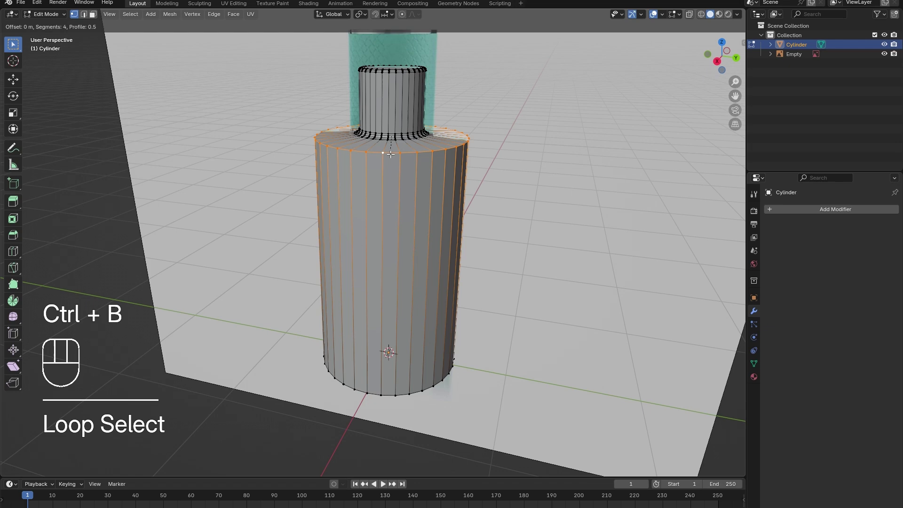
click(391, 159)
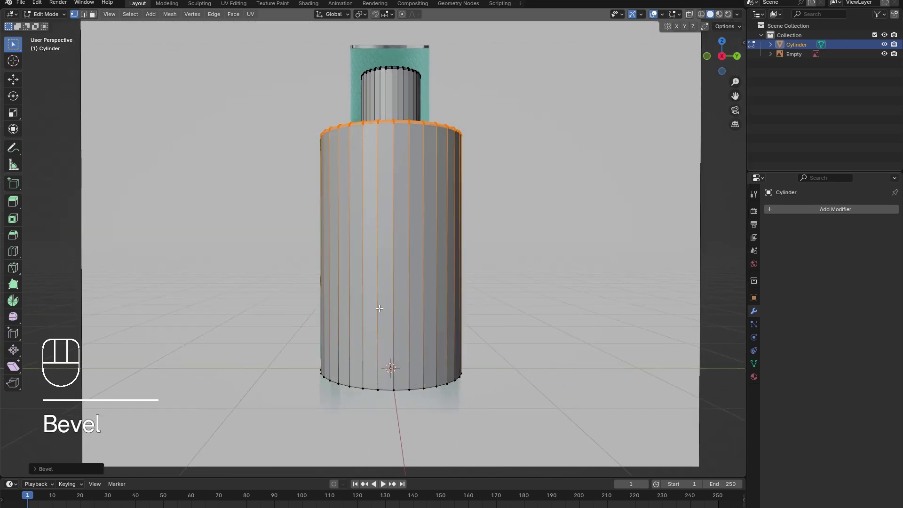
alt+click(371, 391)
key(ctrl+b)
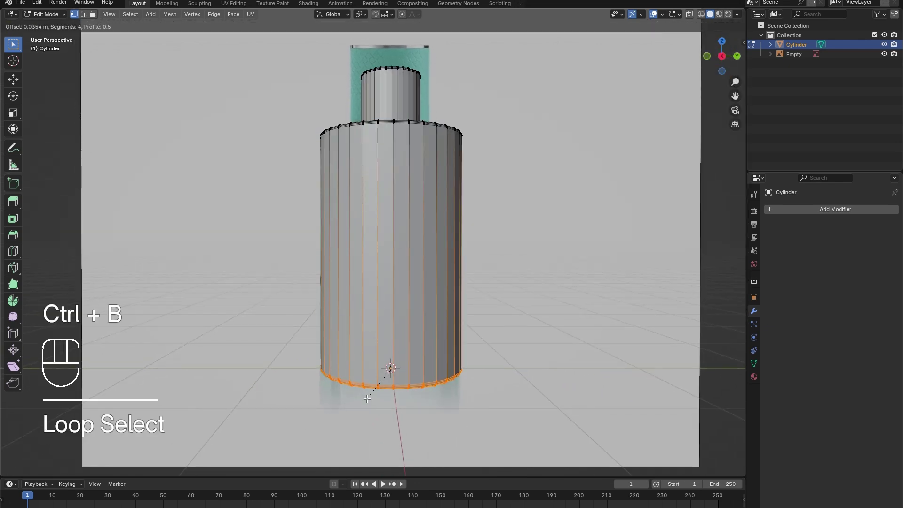
click(368, 398)
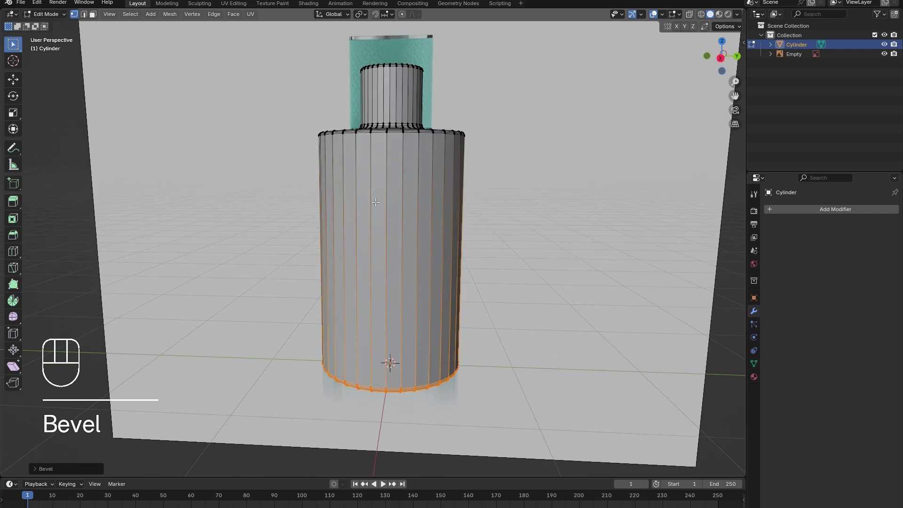
Select all linked faces of the bottle's outer shell in face select mode and hide them.
click(373, 161)
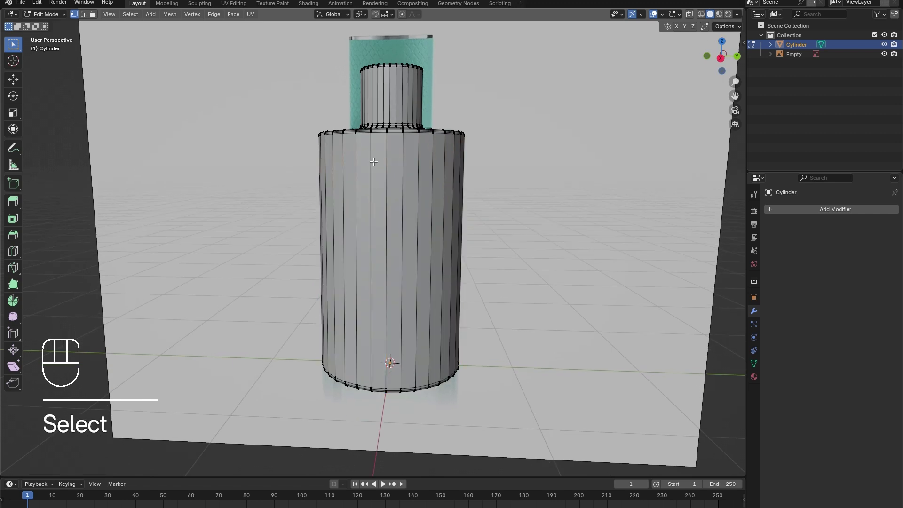
key(l)
key(l)
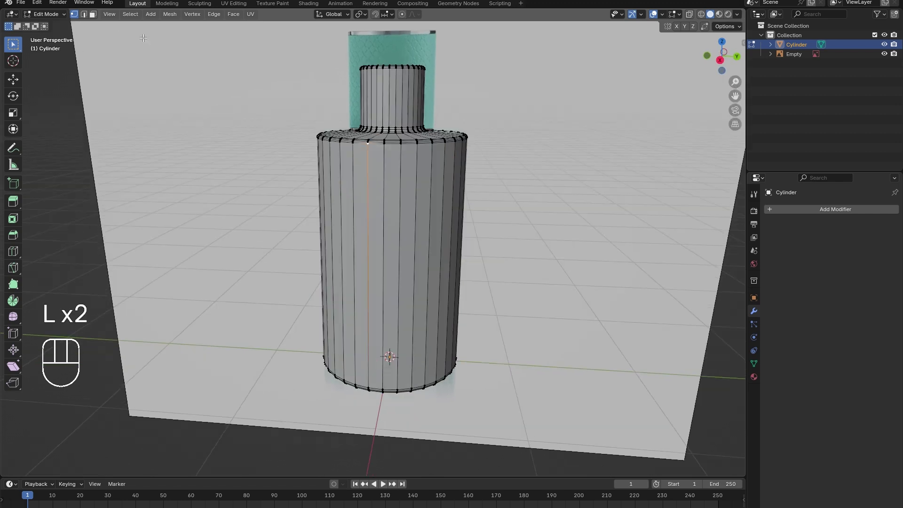
click(92, 14)
click(394, 200)
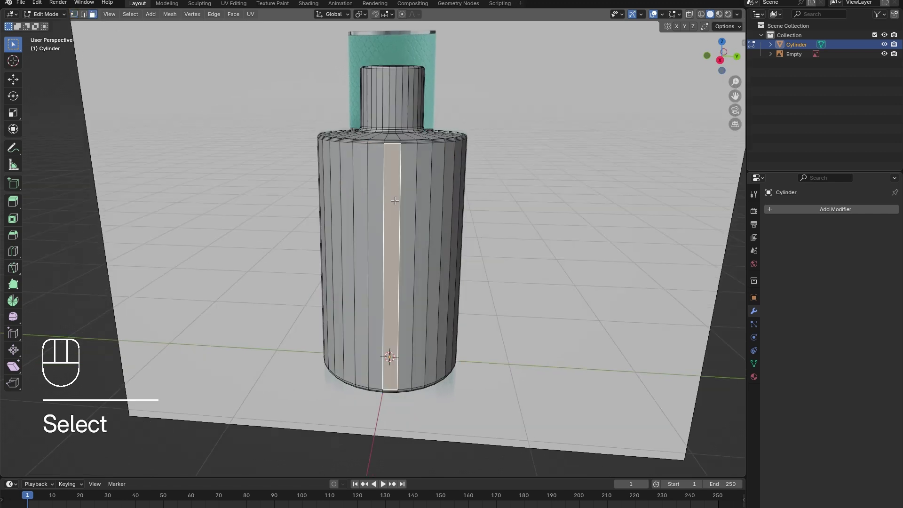
key(l)
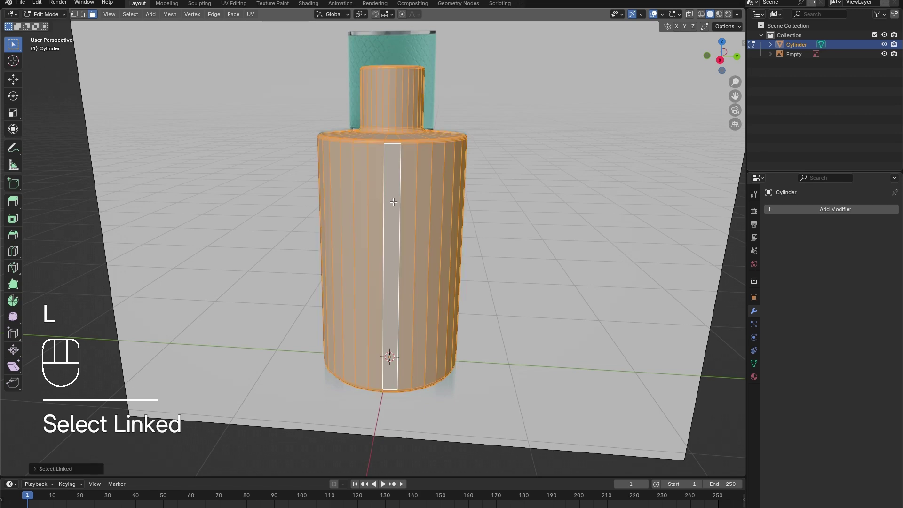
key(h)
In vertex select mode, bevel the edge loop at the top rim of the inner shell's neck with four segments.
middle_drag(394, 203, 395, 64)
alt+click(386, 84)
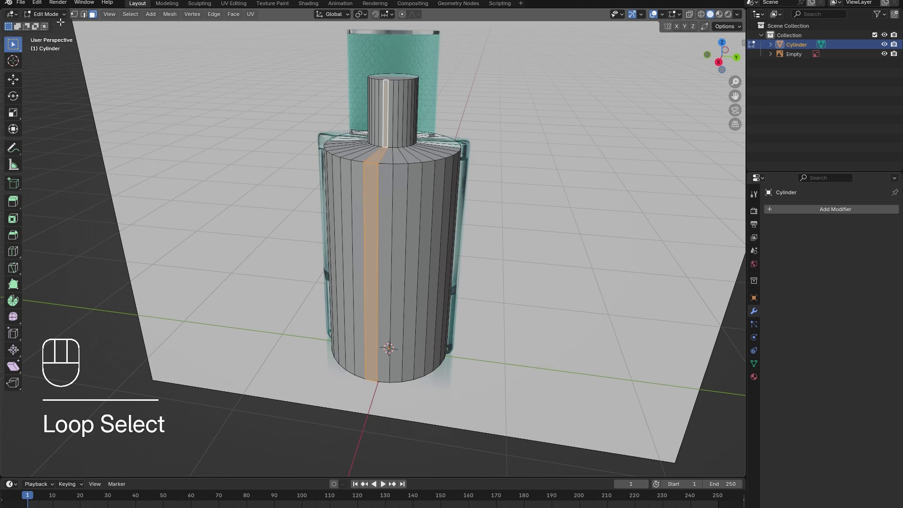
click(74, 14)
alt+click(387, 78)
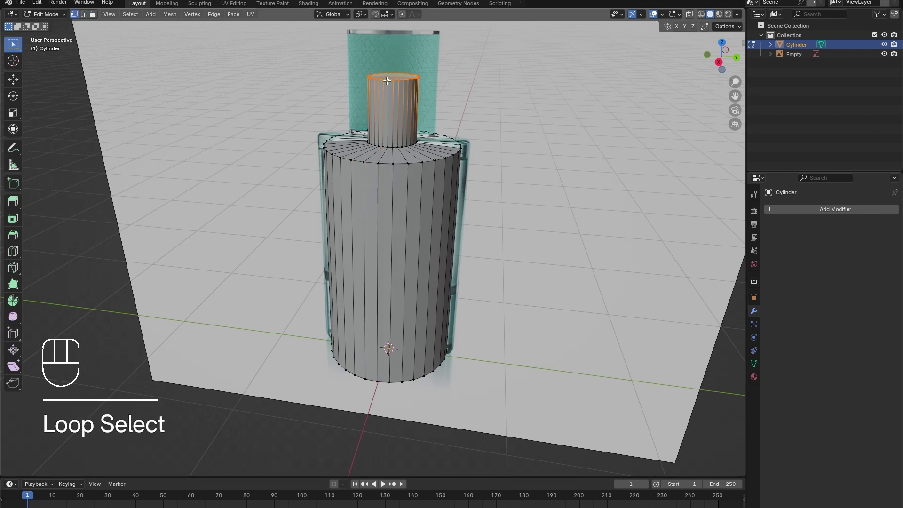
key(ctrl+b)
right_click(387, 81)
Bevel the inner shell's edge loops at the neck's base and around the shoulder with four segments.
alt+click(389, 147)
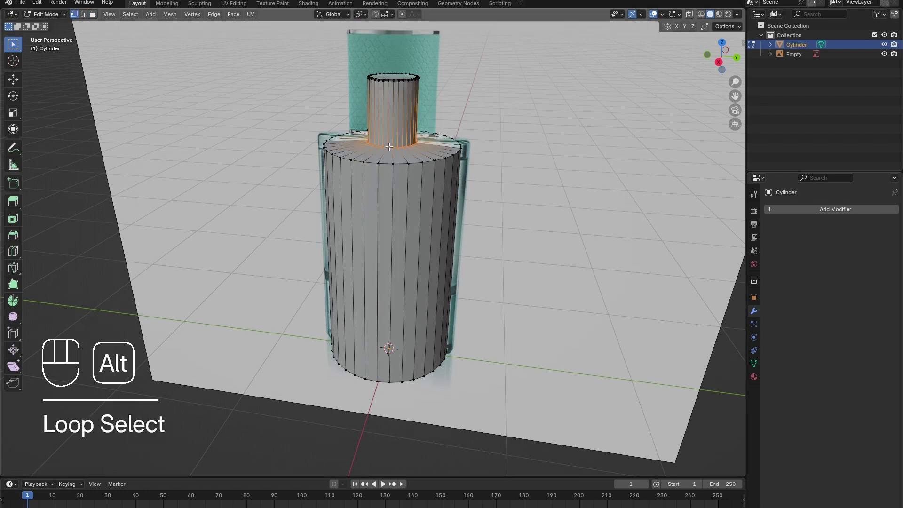
key(ctrl+b)
click(387, 154)
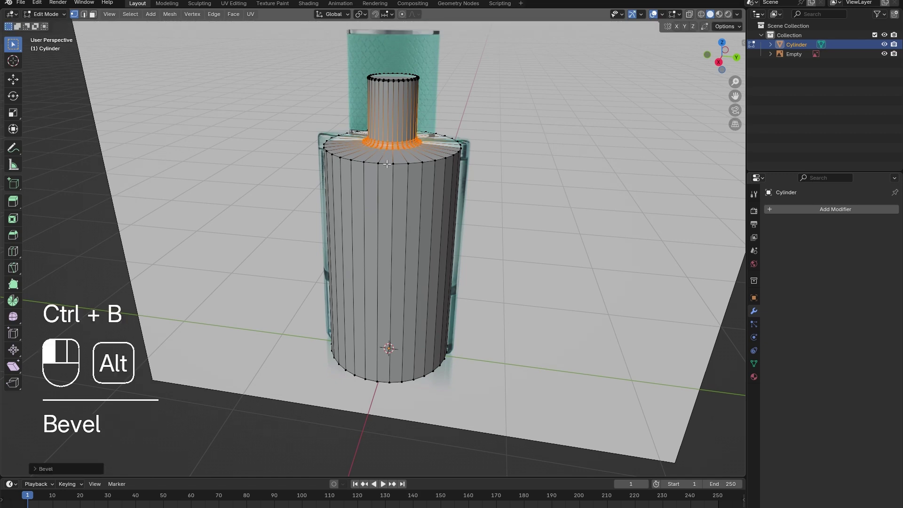
alt+click(386, 163)
key(ctrl+b)
click(380, 174)
Select the edge loop around the inner shell's bottom.
middle_drag(372, 303, 390, 275)
click(388, 384)
alt+click(391, 383)
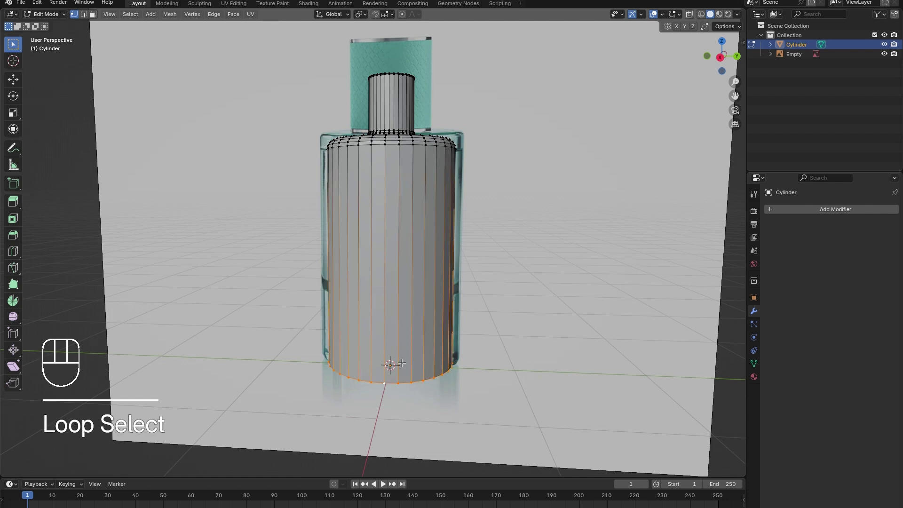
key(ctrl+b)
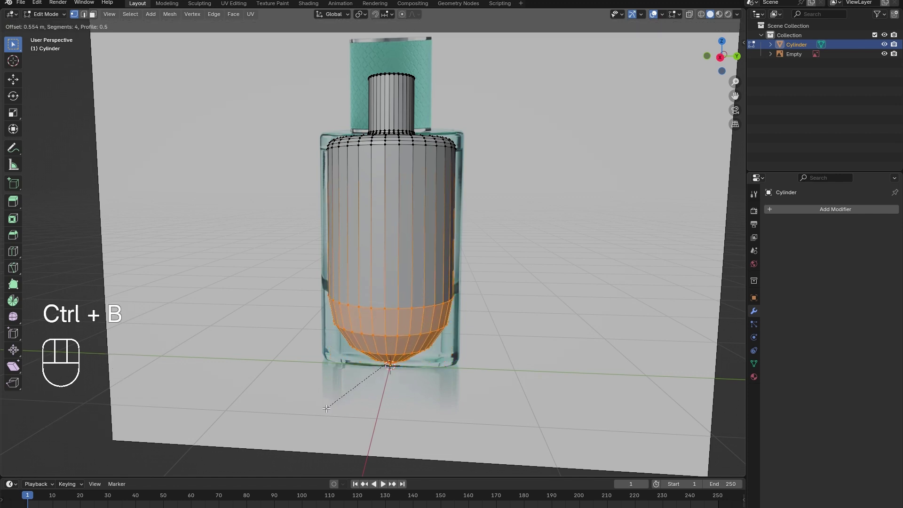
click(330, 405)
key(ctrl+z)
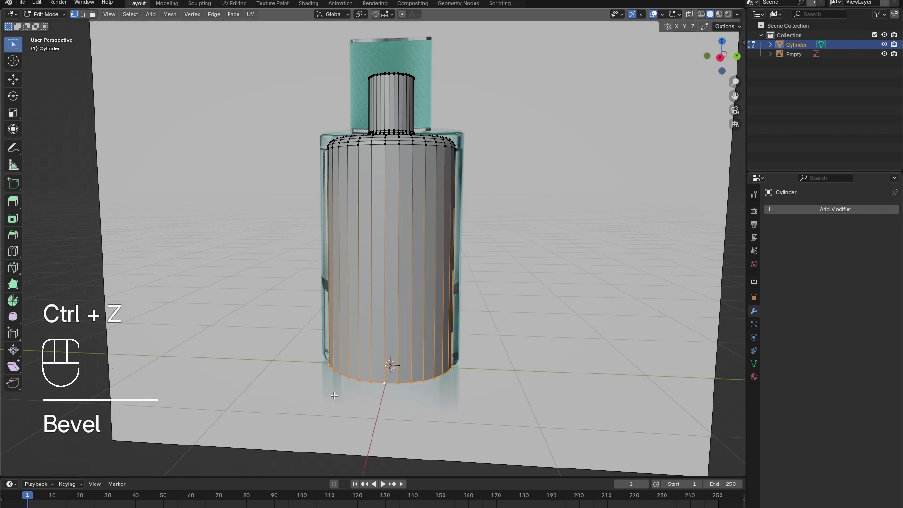
Bevel the selected bottom edge loop by about 0.48 m with 12 segments to round the inner shell's base.
key(ctrl+b)
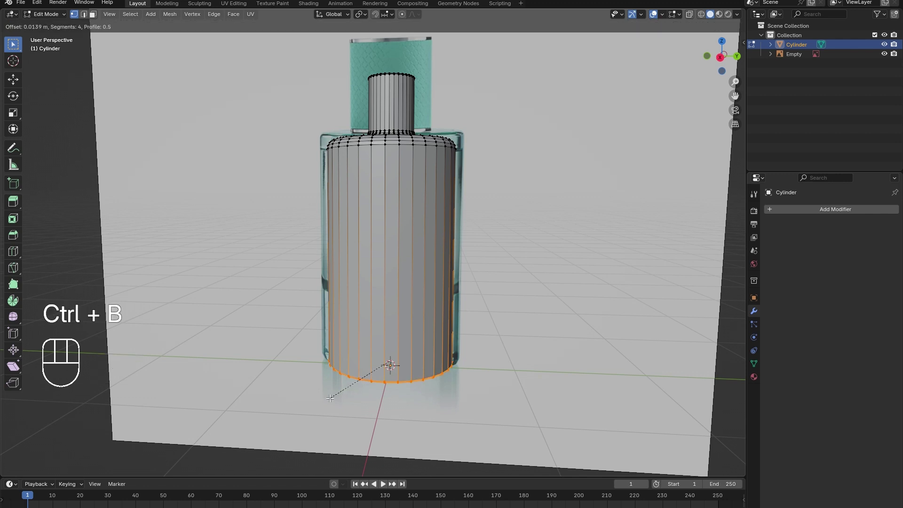
scroll(285, 435, up, 8)
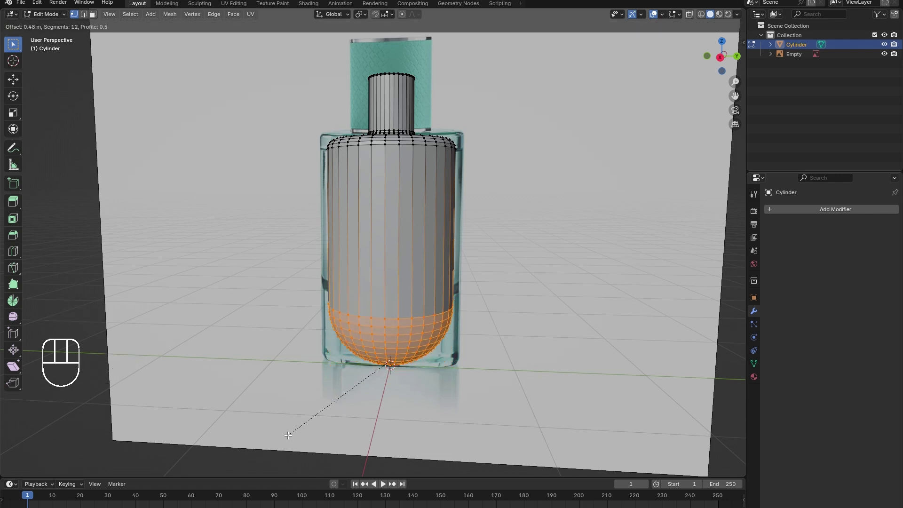
click(289, 435)
Raise the inner shell's rounded base about 0.43 m along Z and flatten it by scaling along Z to match the reference.
key(g)
key(z)
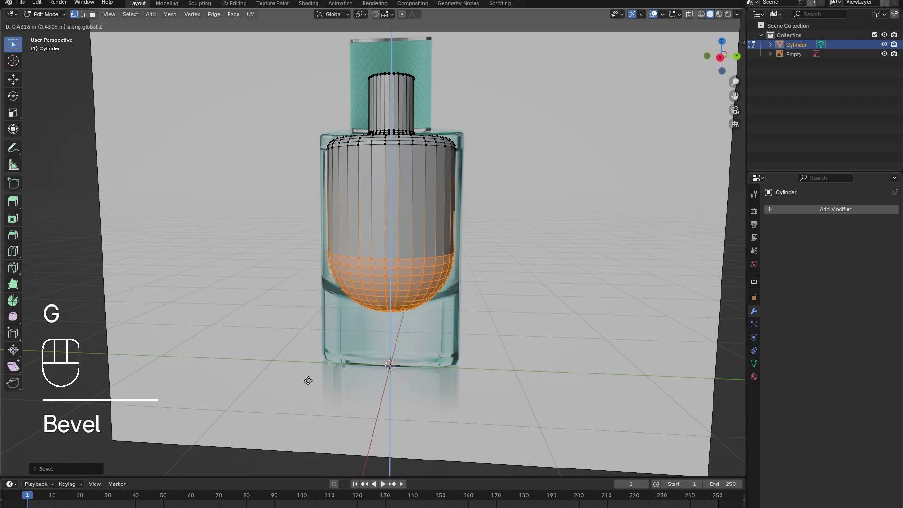
click(311, 384)
key(s)
key(z)
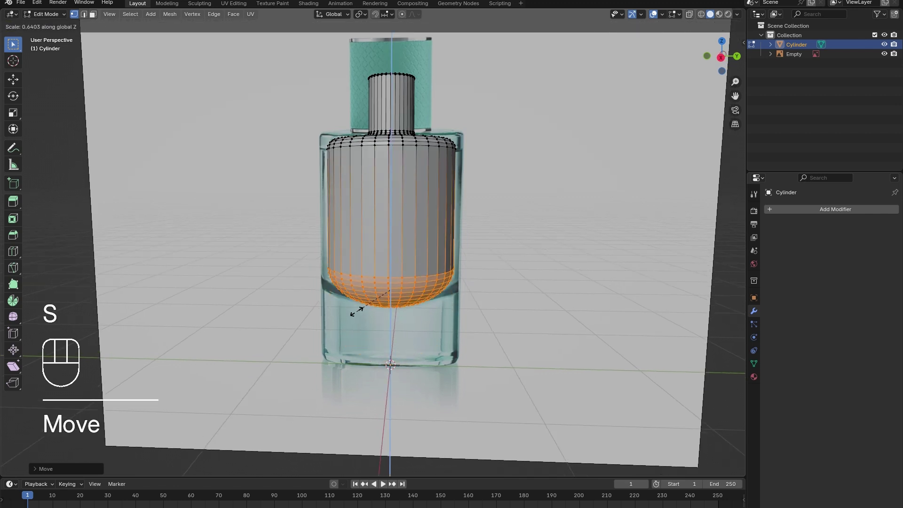
click(376, 309)
middle_drag(329, 291, 301, 273)
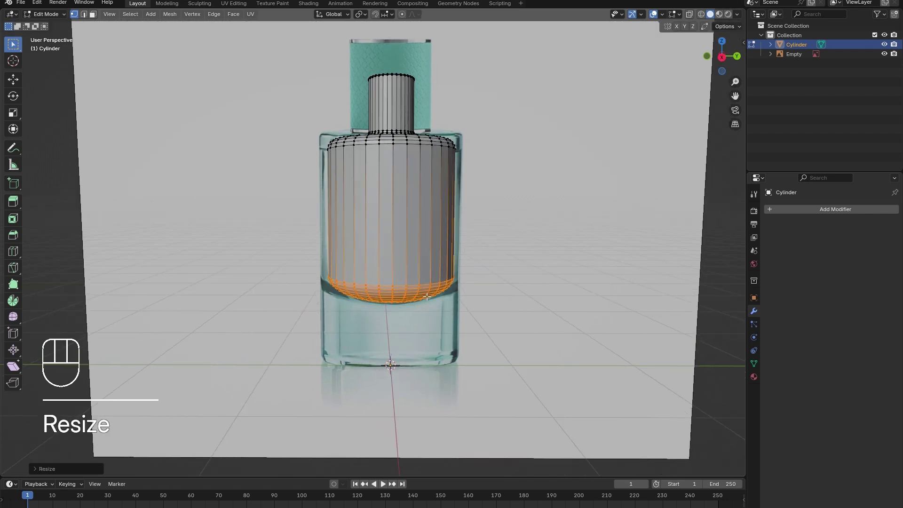
middle_drag(406, 303, 409, 278)
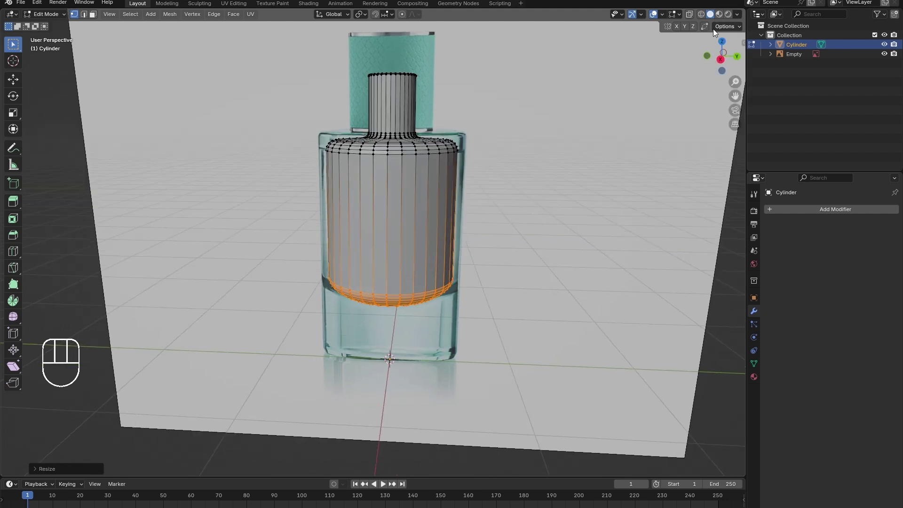
In wireframe shading, box-select the inner shell's neck and shoulder vertices and lower them about 0.077 m along Z.
click(702, 14)
drag(320, 54, 505, 191)
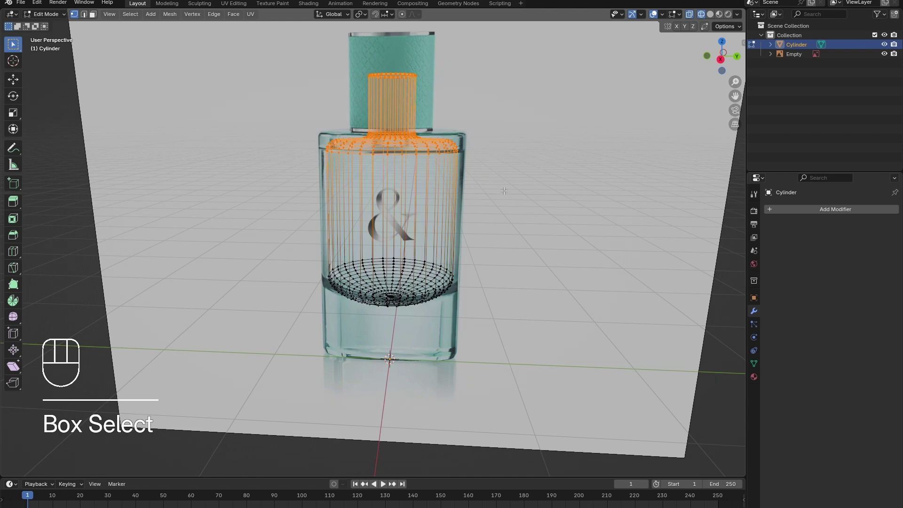
key(z)
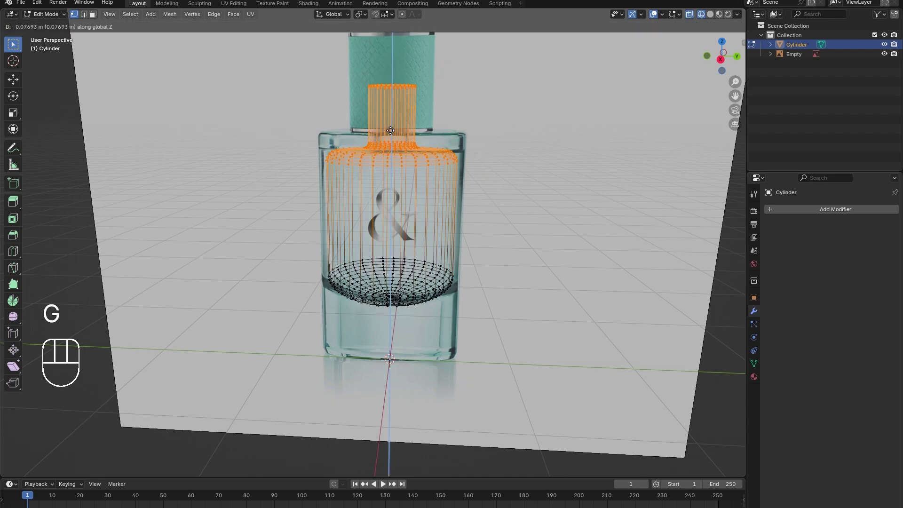
click(392, 130)
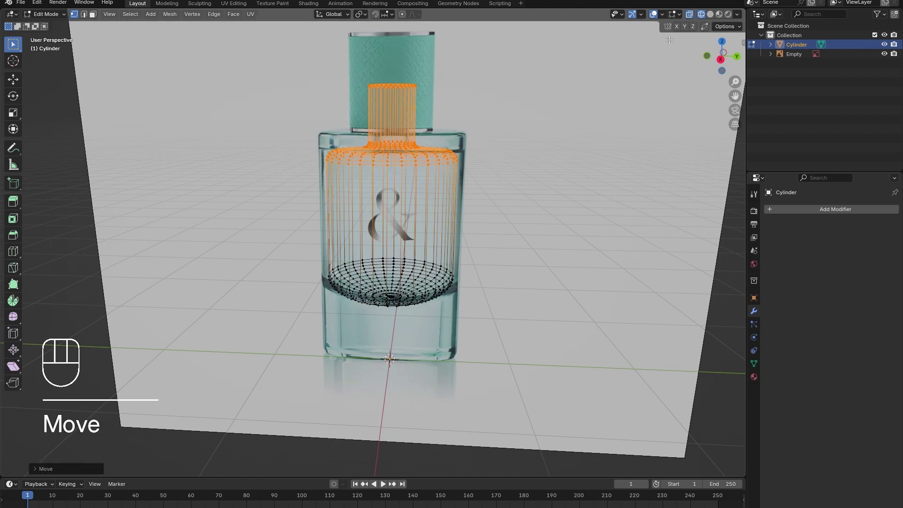
Return to solid shading and select all linked faces of the inner shell in face select mode.
click(709, 14)
click(93, 14)
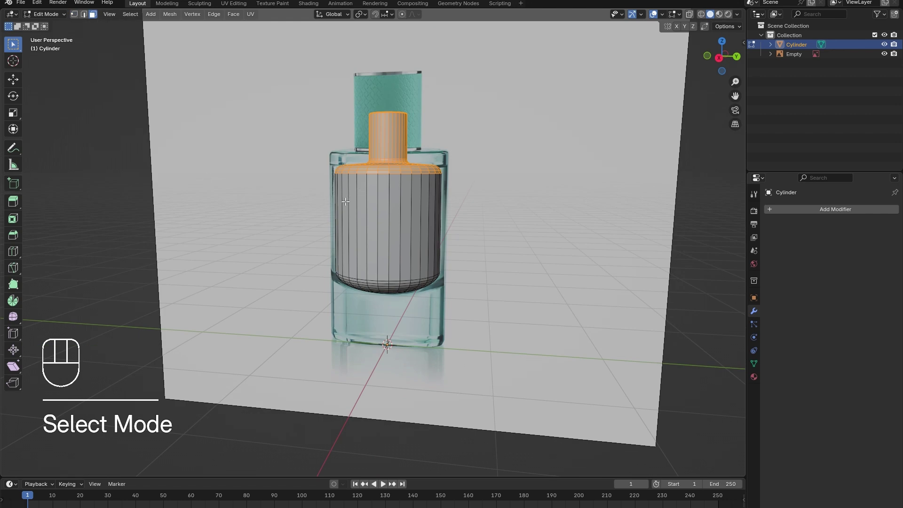
click(363, 206)
key(l)
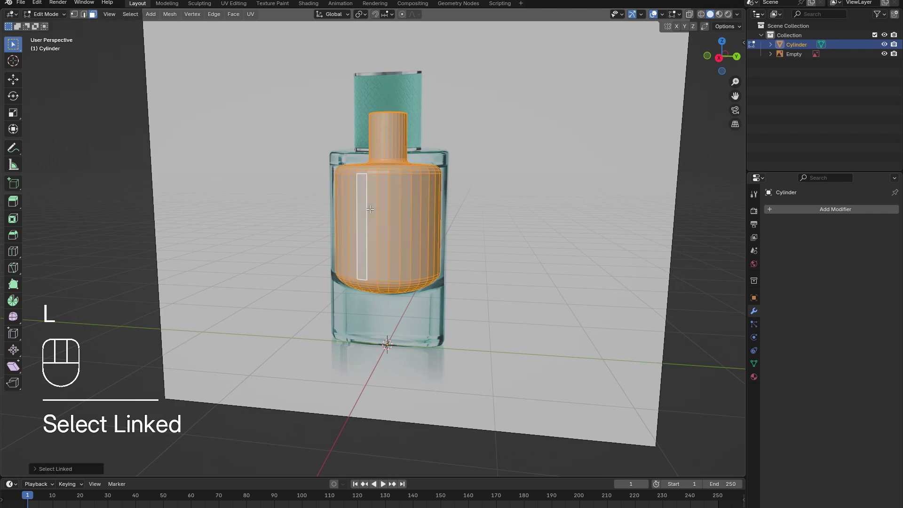
Add a material slot to the bottle and create a new material named inside for the inner shell.
click(753, 377)
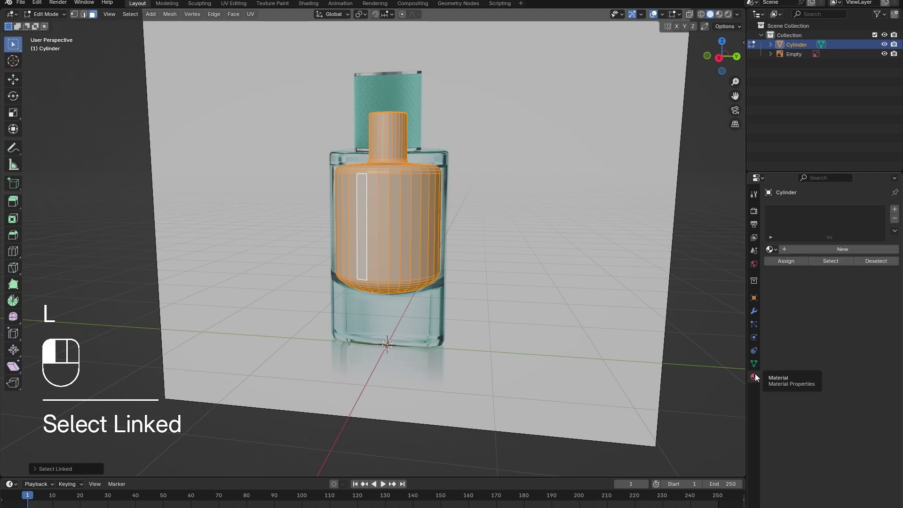
click(894, 209)
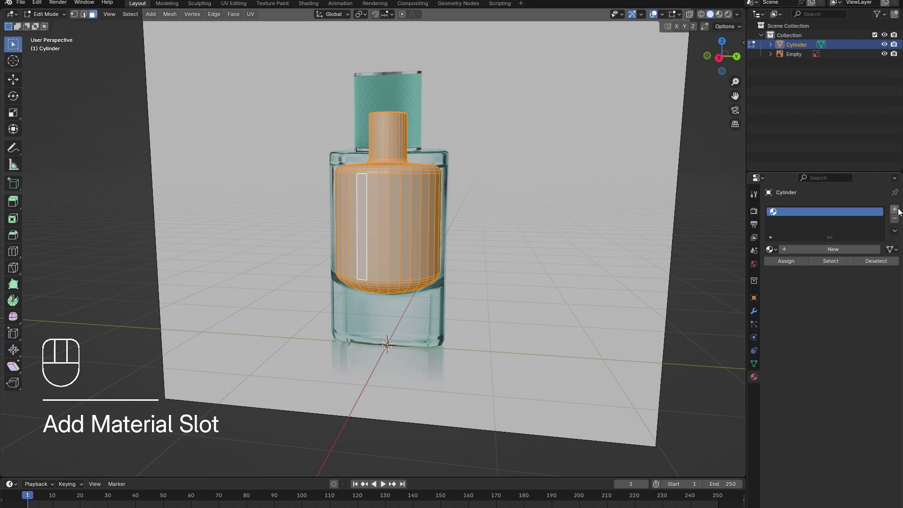
click(824, 250)
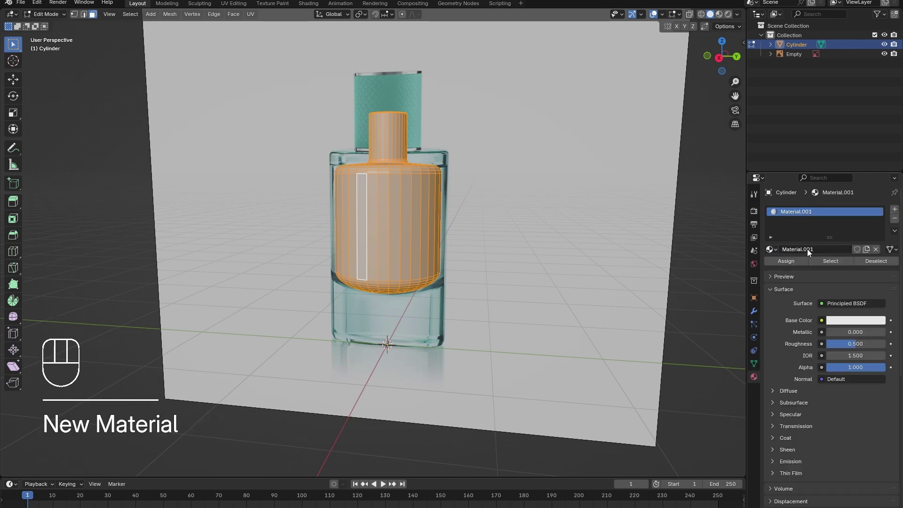
double_click(781, 250)
text(inside)
key(Return)
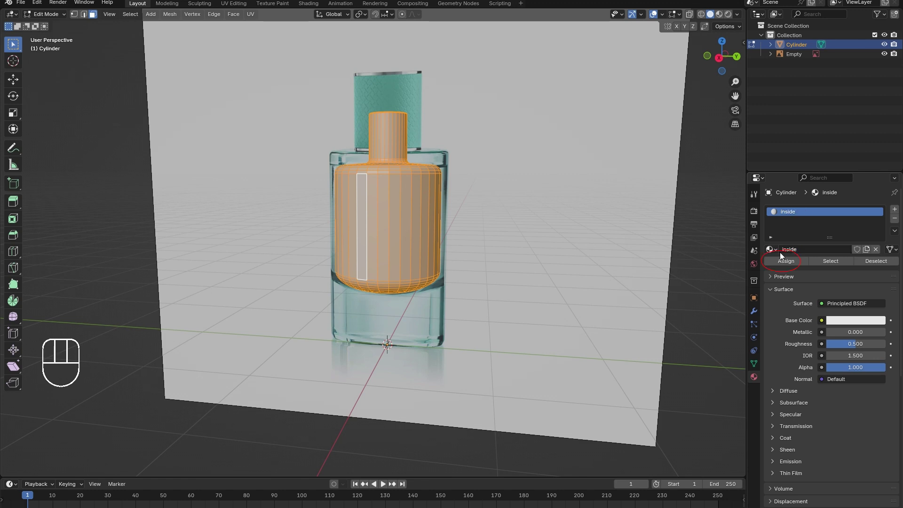
Reveal the hidden outer shell and select only its linked faces.
click(487, 239)
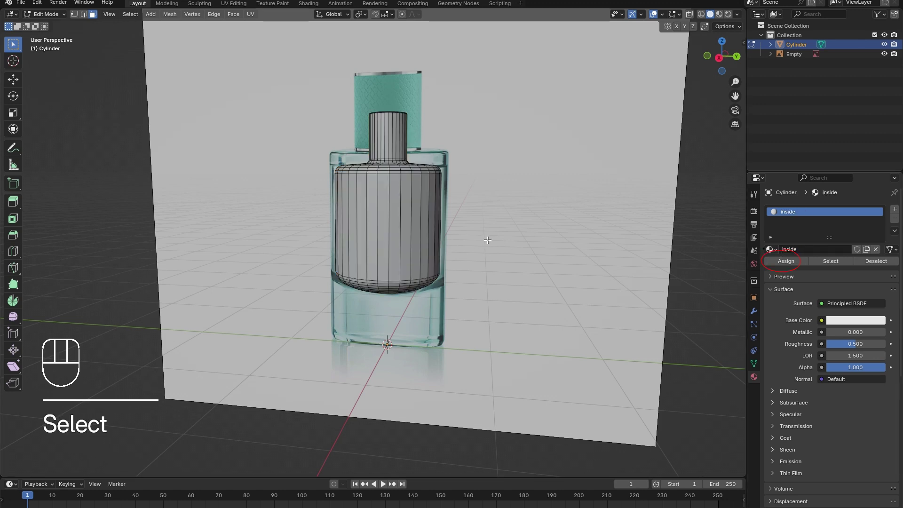
key(alt+h)
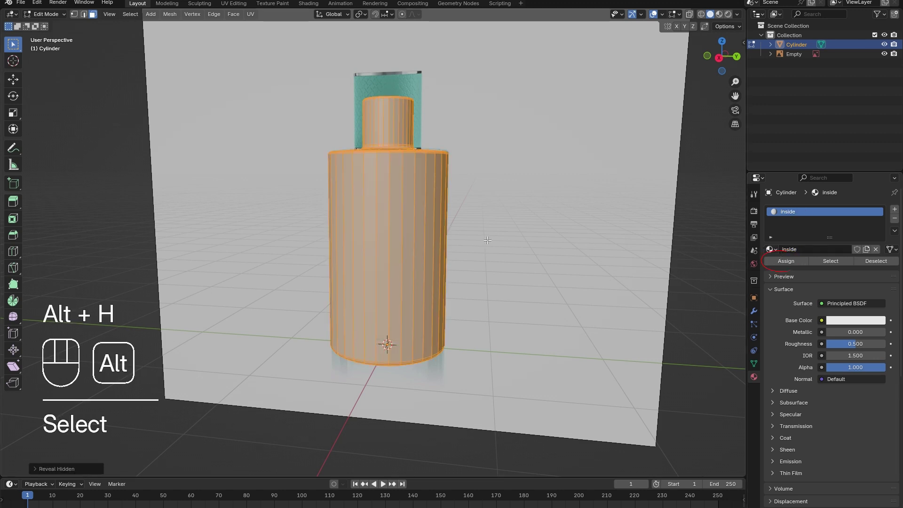
click(304, 172)
click(359, 191)
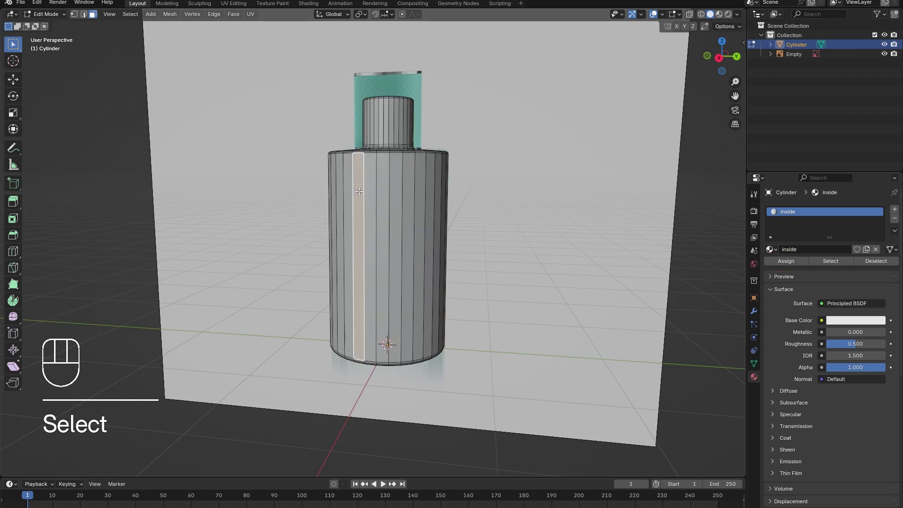
key(l)
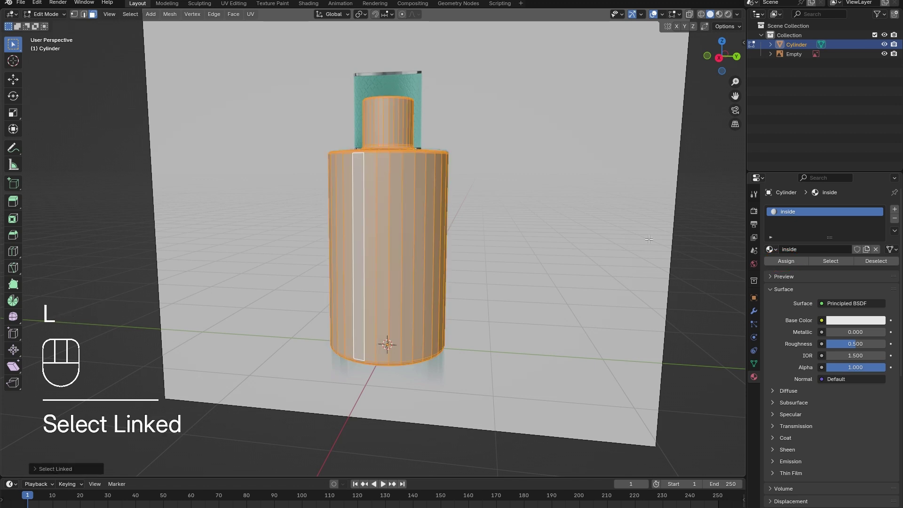
Add a second material slot with a new material named outside, assign it to the outer shell's faces, and deselect them.
click(895, 209)
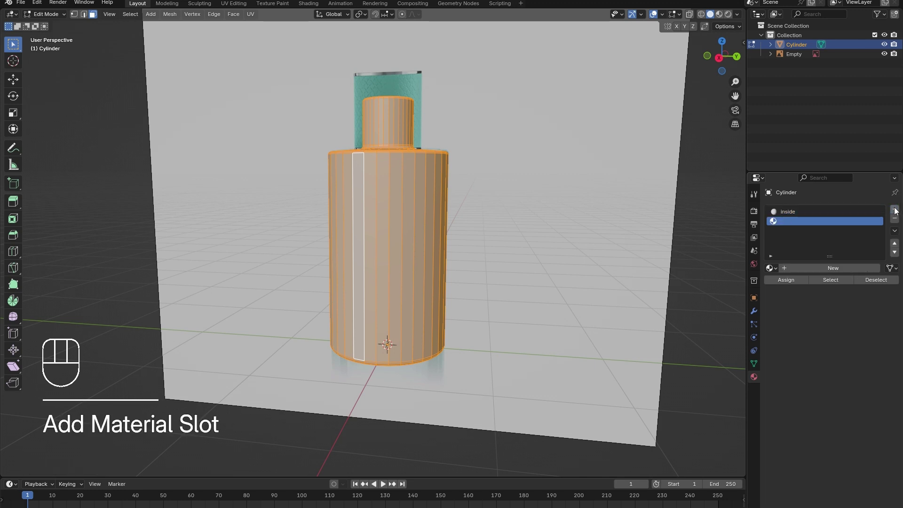
click(805, 267)
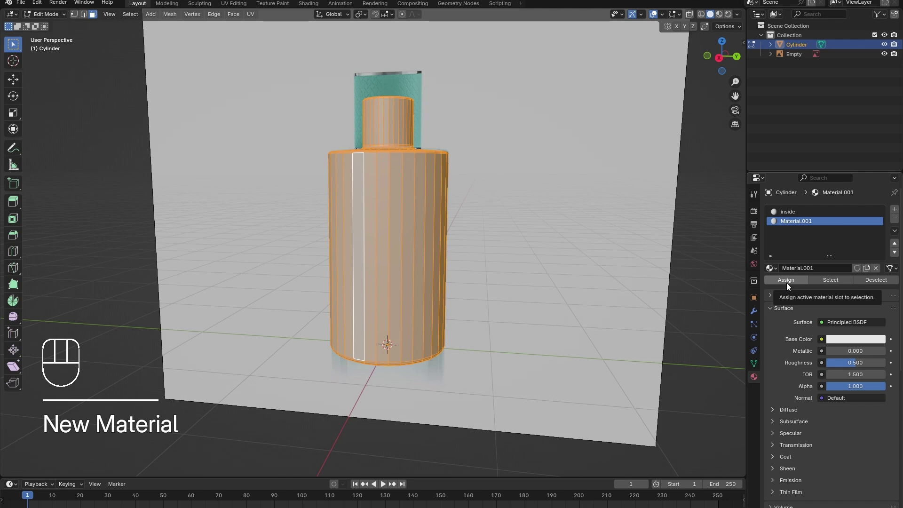
click(834, 266)
text(o)
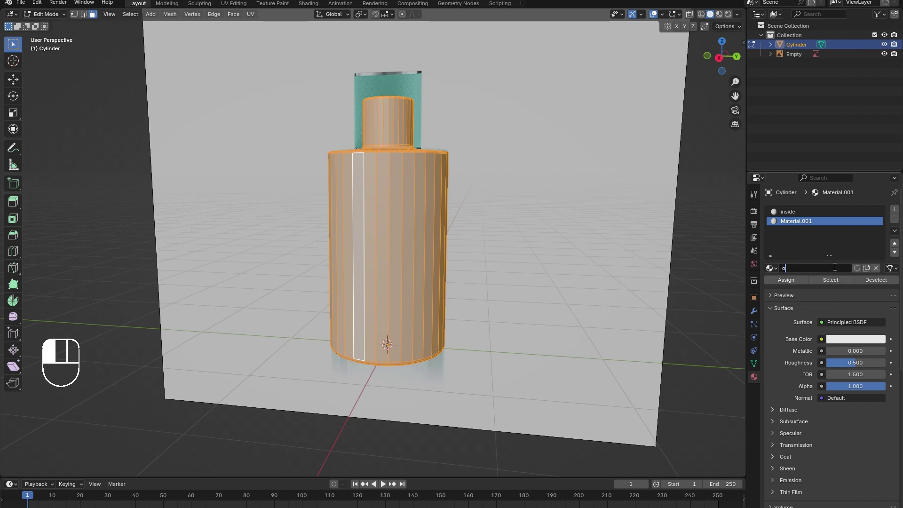
text(utside)
key(Return)
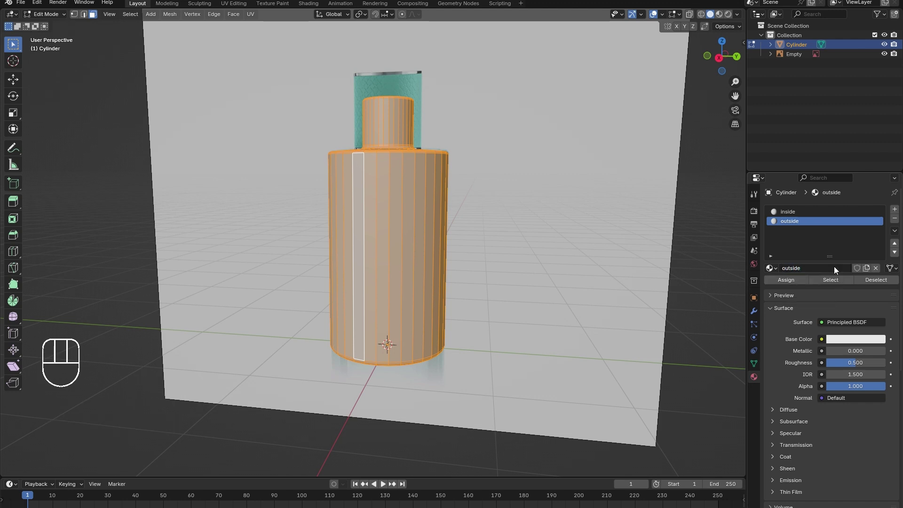
click(796, 280)
click(489, 150)
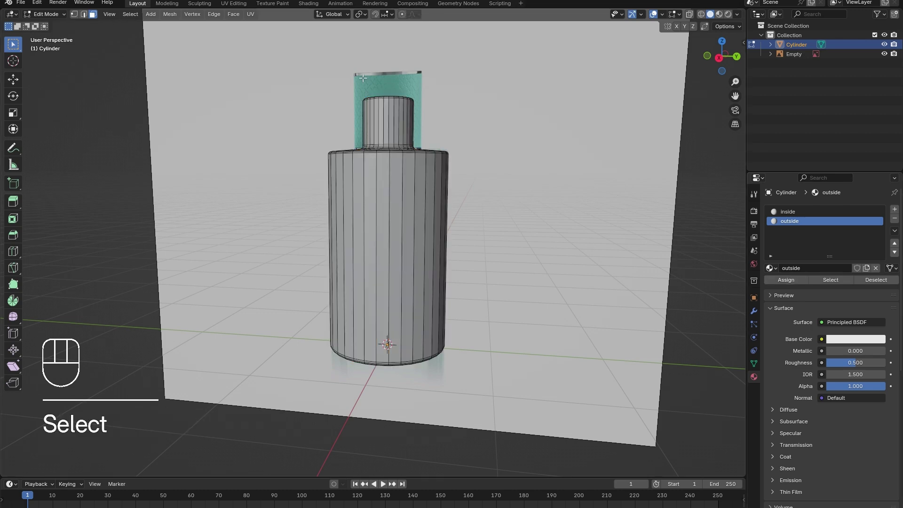
Switch to Object Mode and apply Shade Smooth to the bottle.
key(Tab)
middle_drag(477, 148, 424, 181)
click(340, 203)
right_click(340, 203)
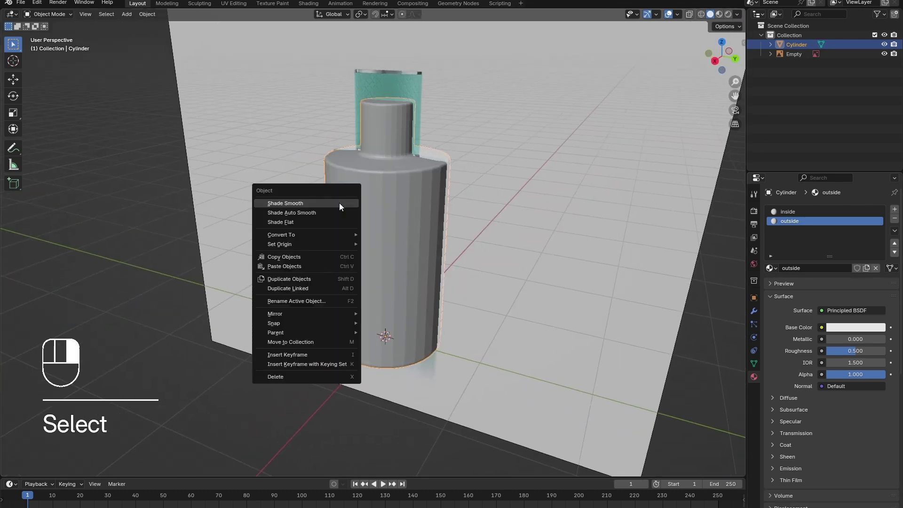
click(339, 202)
middle_drag(340, 202, 364, 222)
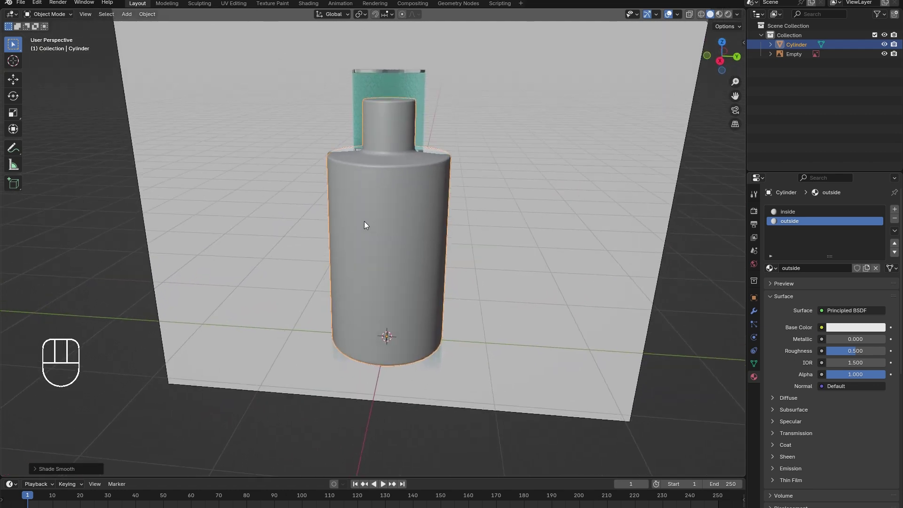
Add a new cylinder mesh in Object Mode for the bottle's cap.
click(316, 107)
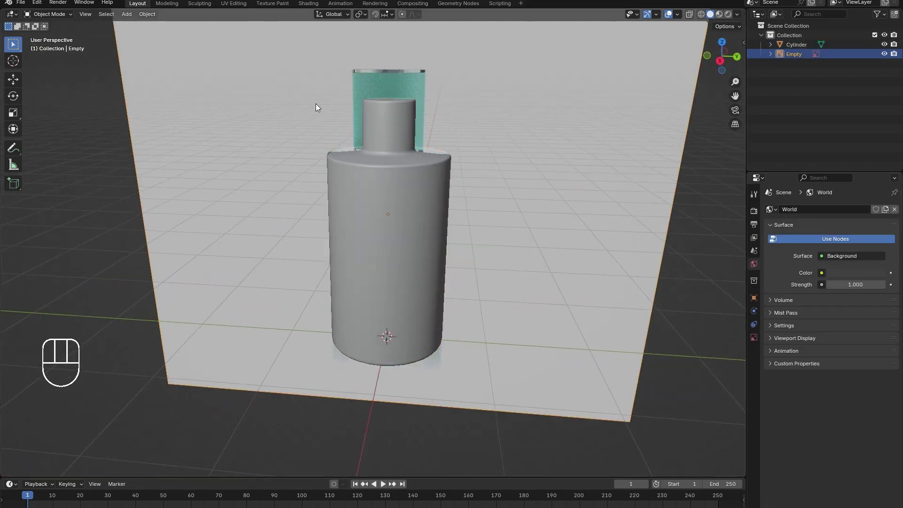
click(243, 190)
key(shift+a)
mouse_move(243, 187)
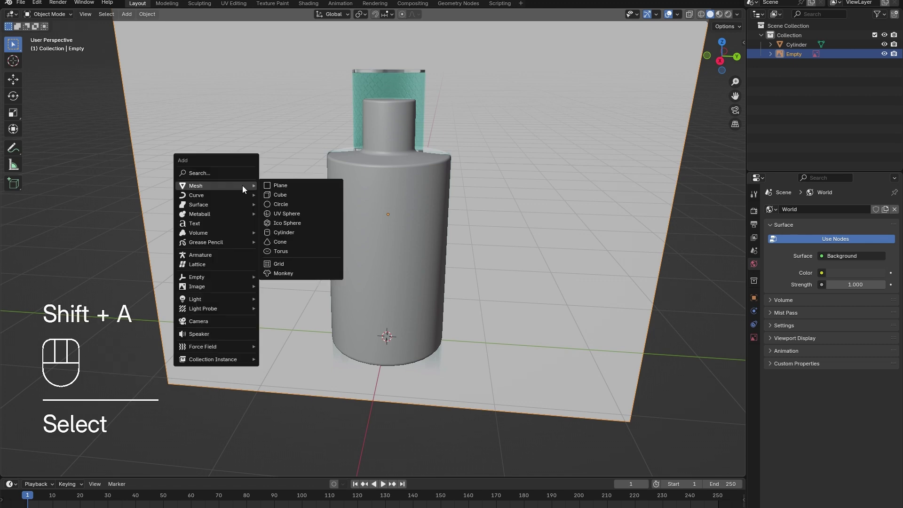
click(294, 232)
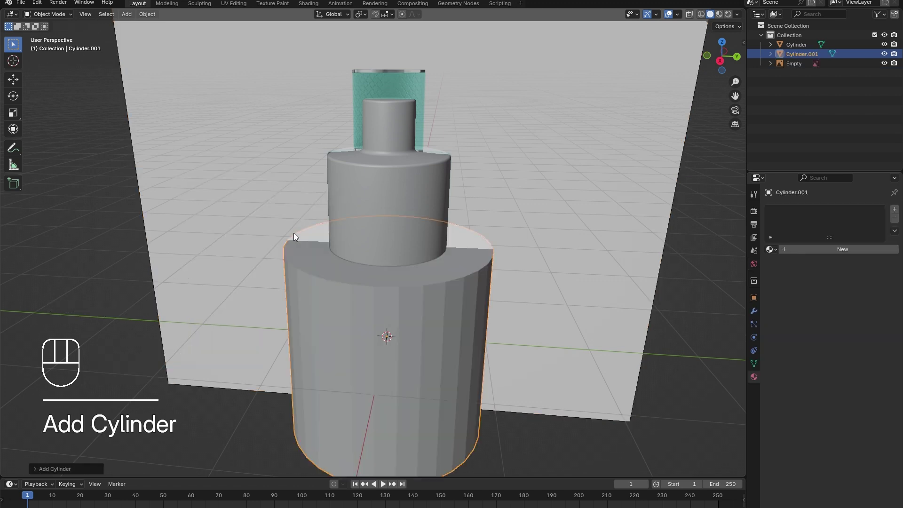
In Edit Mode, raise the new cylinder onto the bottle's neck and scale it down roughly to the reference cap's size.
key(Tab)
key(g)
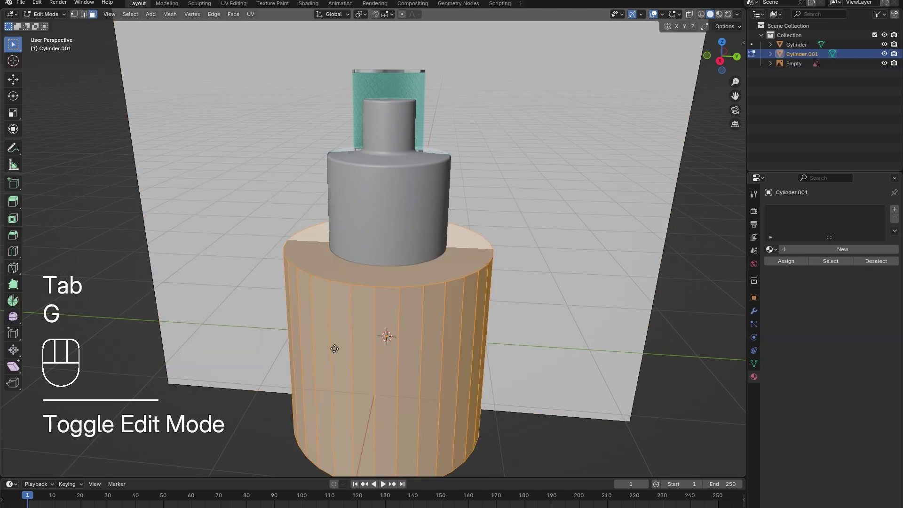
click(266, 122)
key(s)
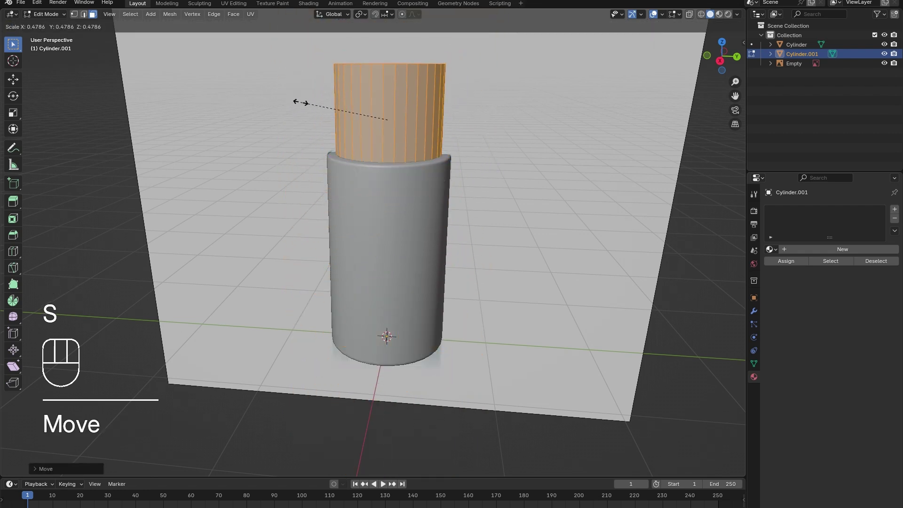
click(328, 108)
In right orthographic view, align the cylinder with the reference cap, scale it to the cap's width and stretch it along Z to its height.
click(719, 59)
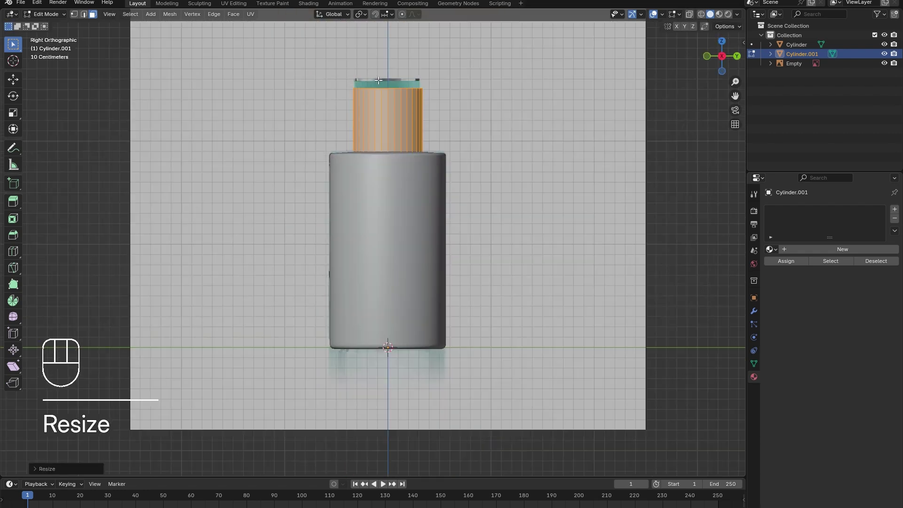
scroll(417, 81, up, 3)
shift+middle_drag(373, 93, 394, 263)
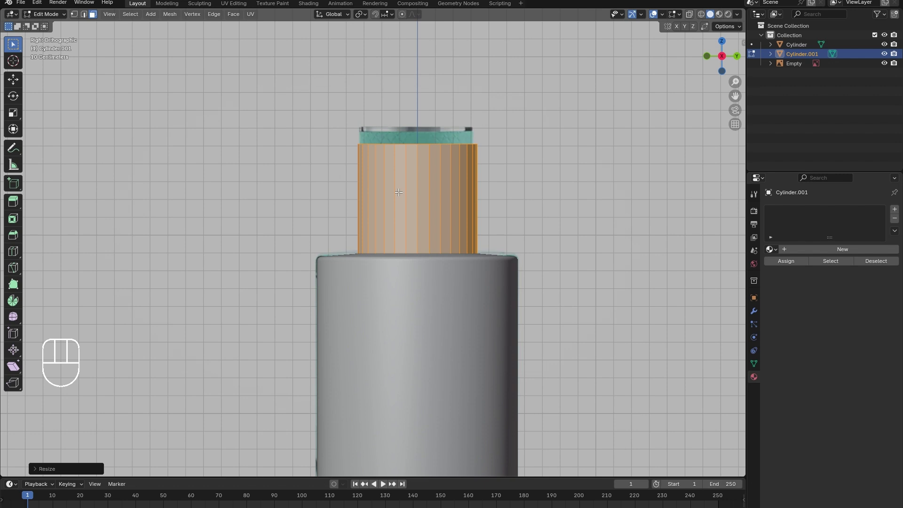
key(g)
click(402, 179)
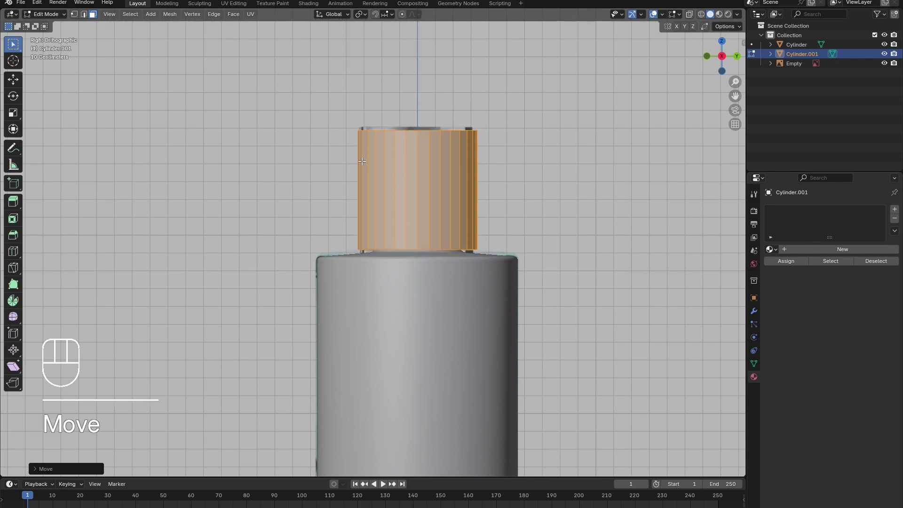
key(s)
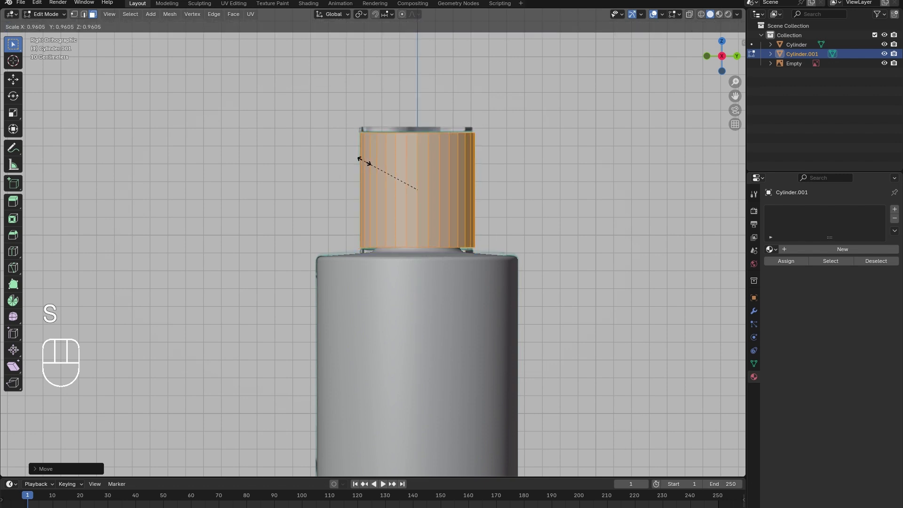
click(364, 161)
key(s)
key(z)
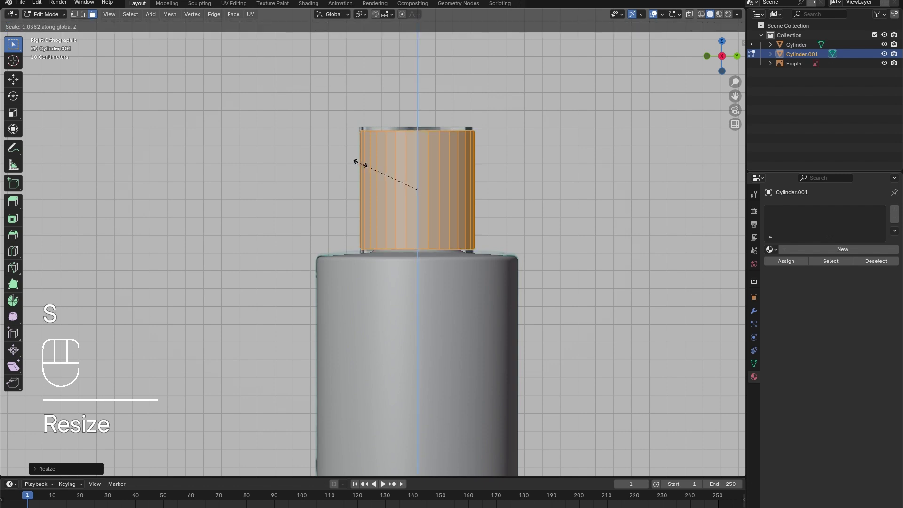
click(351, 161)
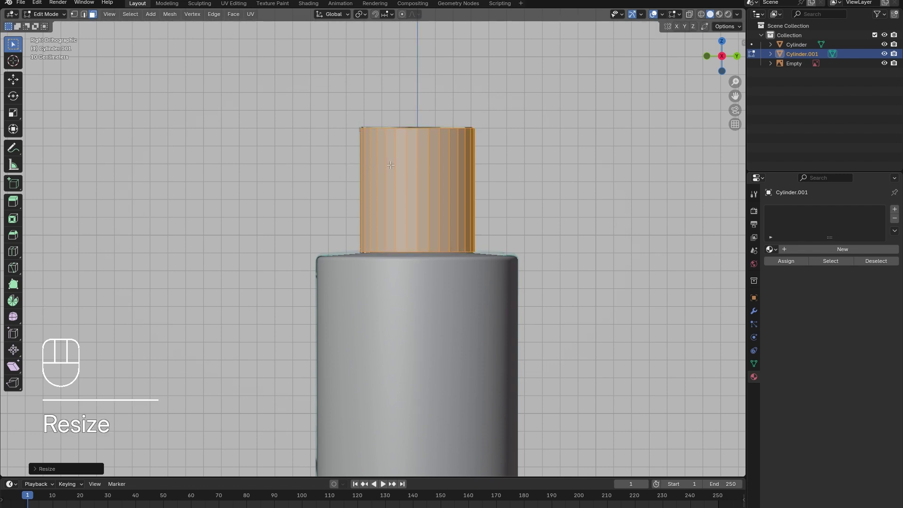
Add a loop cut around the cap's mid-height and bevel it with 12 segments and an offset of about 0.33 m.
click(13, 251)
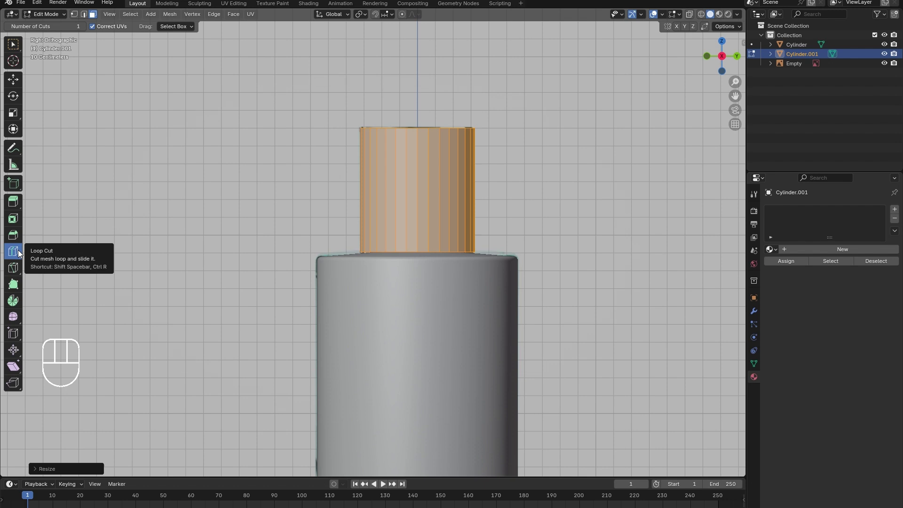
click(384, 181)
click(13, 44)
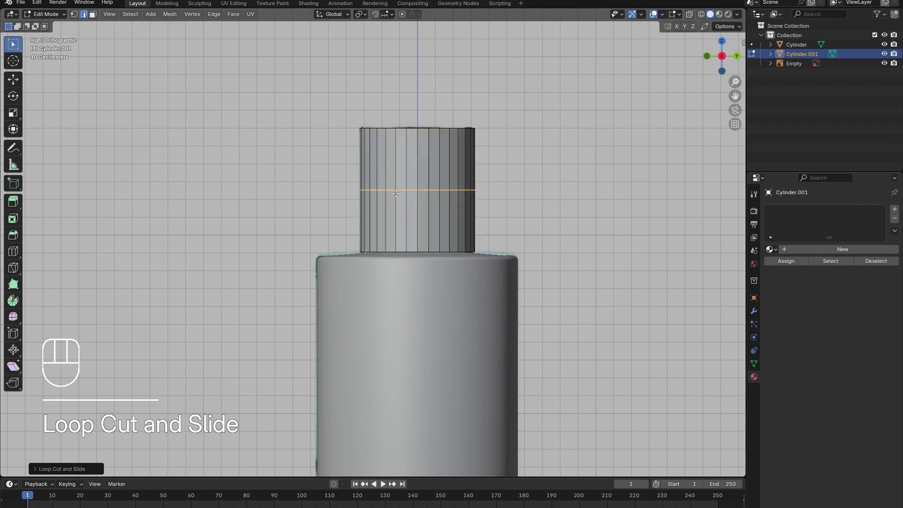
key(ctrl+b)
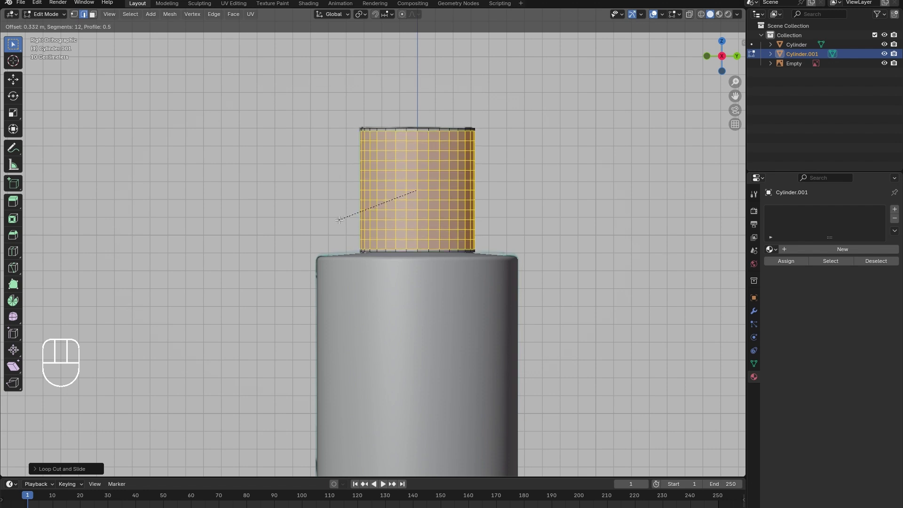
click(339, 219)
Apply Poke Faces to the selected band of grid faces on the cap's side.
scroll(389, 157, up, 1)
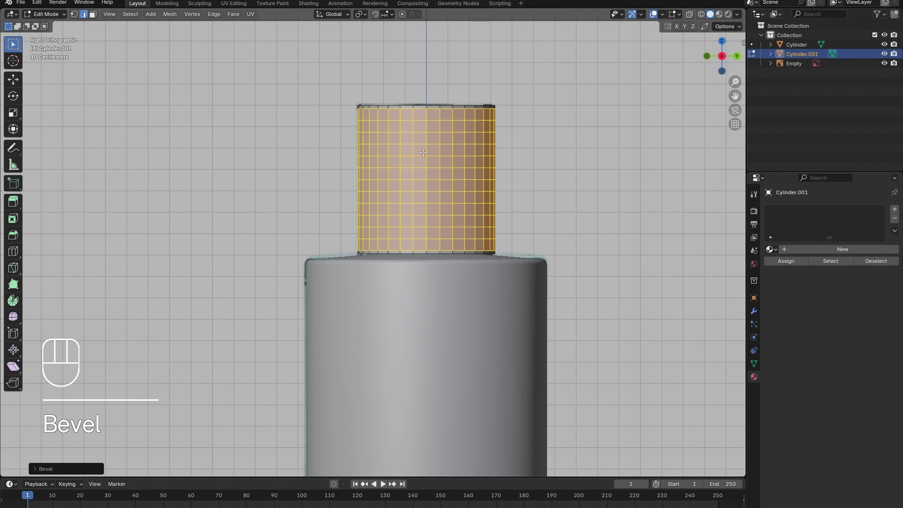
click(233, 15)
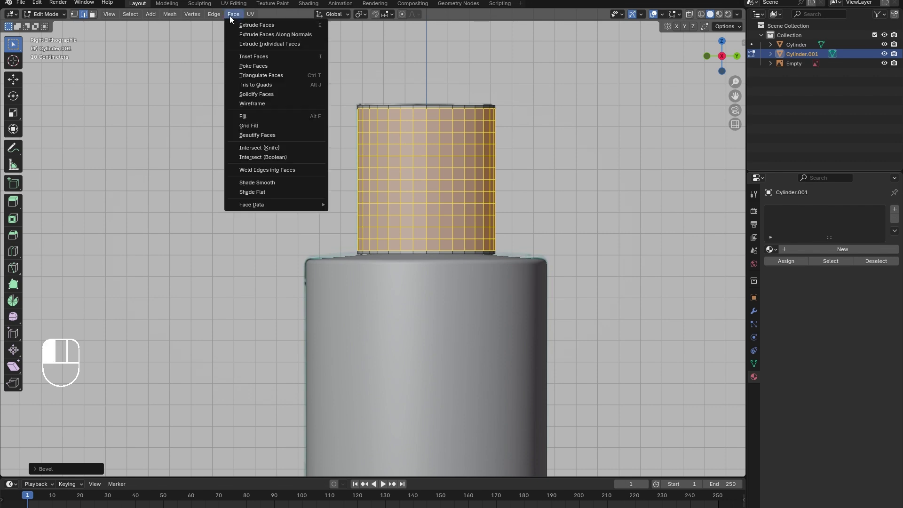
click(253, 64)
scroll(341, 112, up, 1)
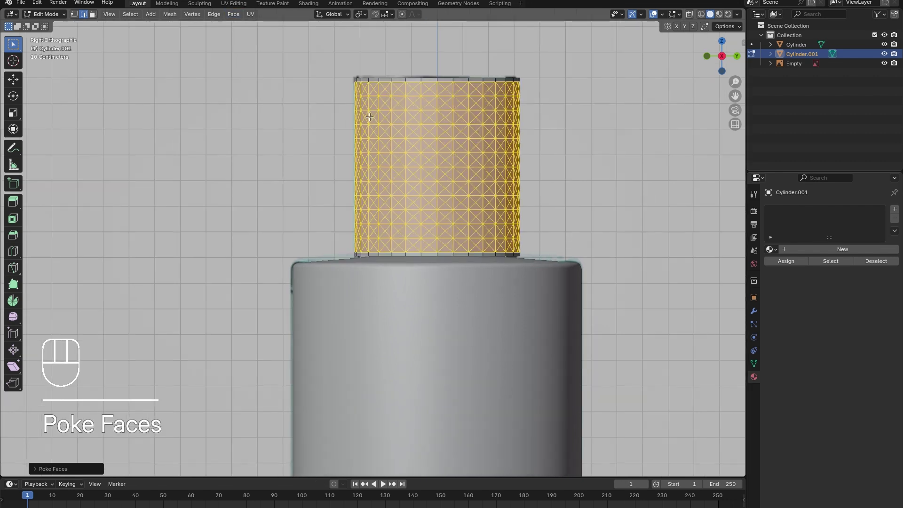
Select the cap's diagonal edges by similar length with a 0.001 threshold, invert the selection and dissolve it to form a diamond grid.
click(402, 116)
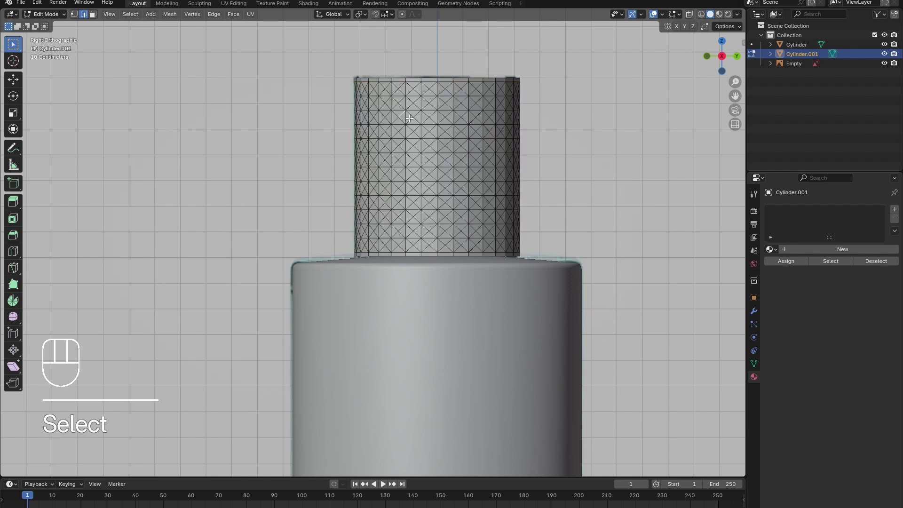
key(shift)
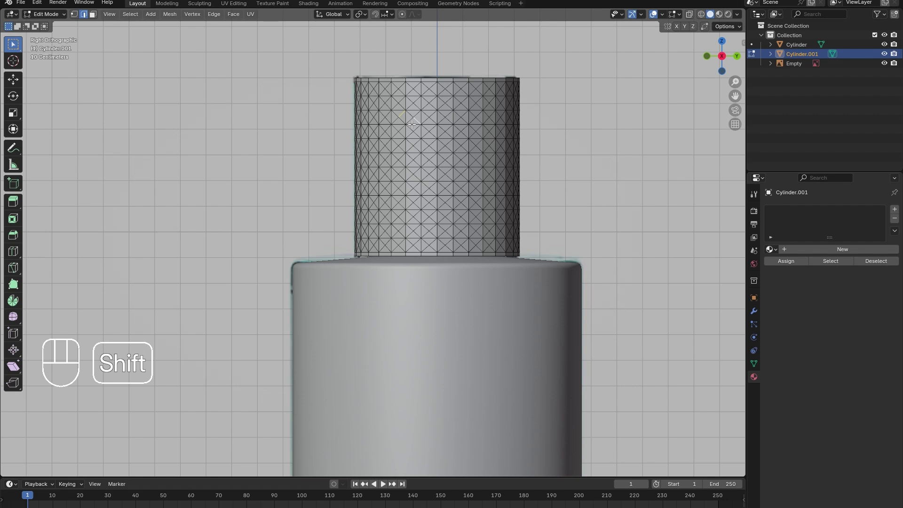
key(shift+g)
click(412, 125)
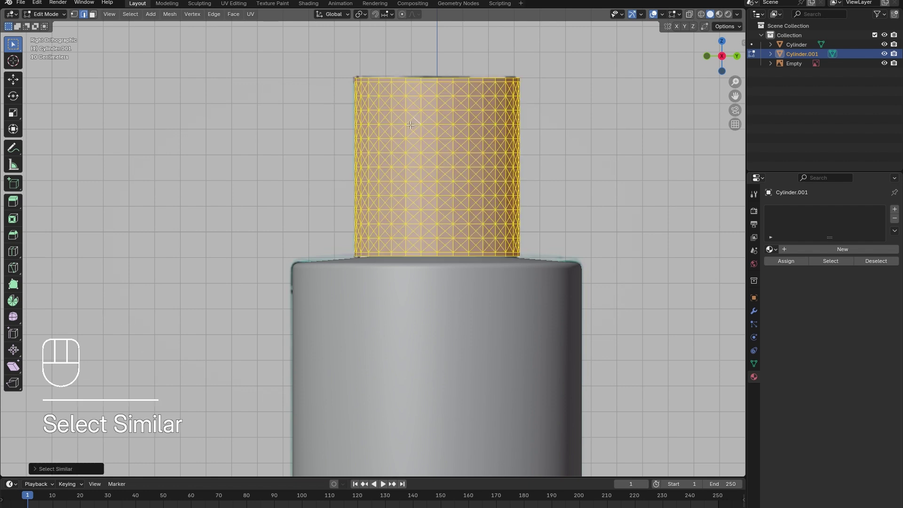
click(35, 469)
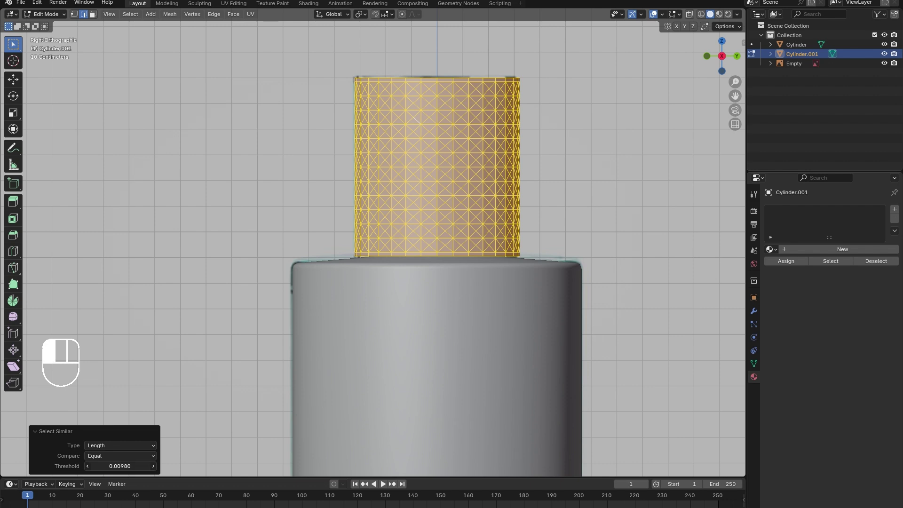
drag(120, 466, 112, 466)
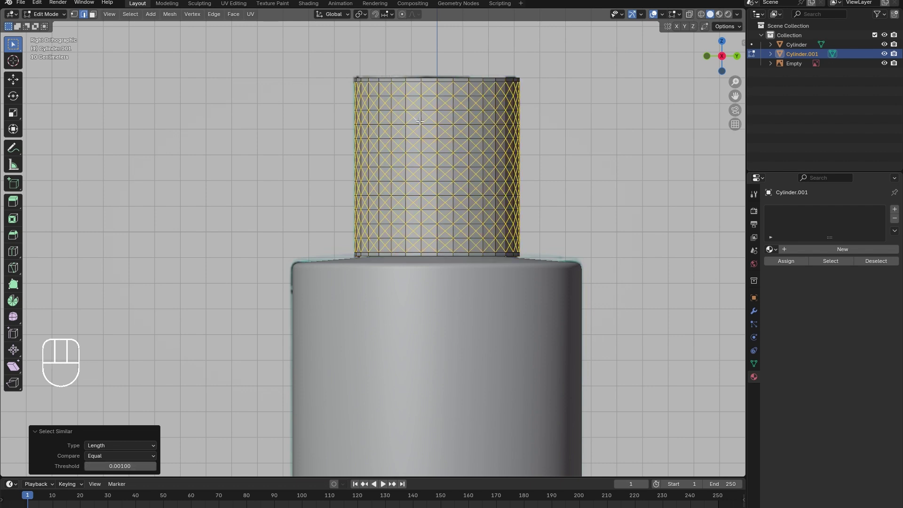
key(ctrl+i)
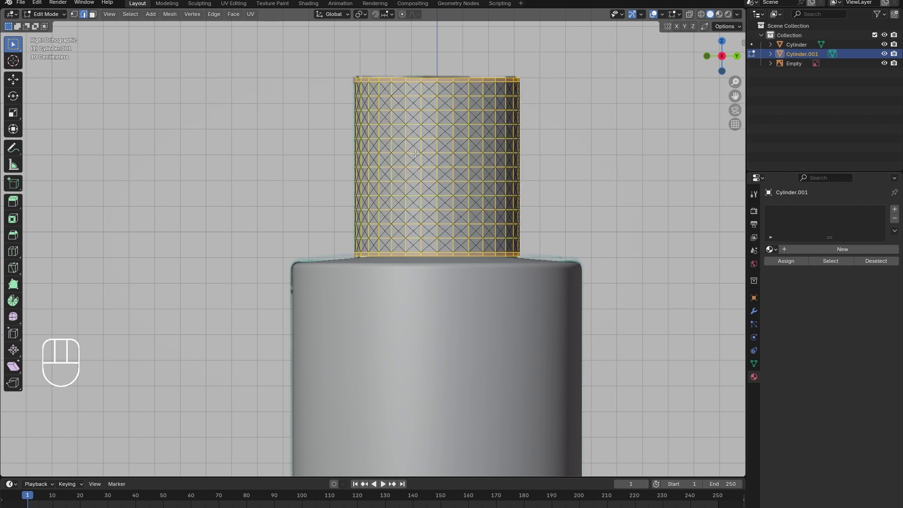
key(ctrl+x)
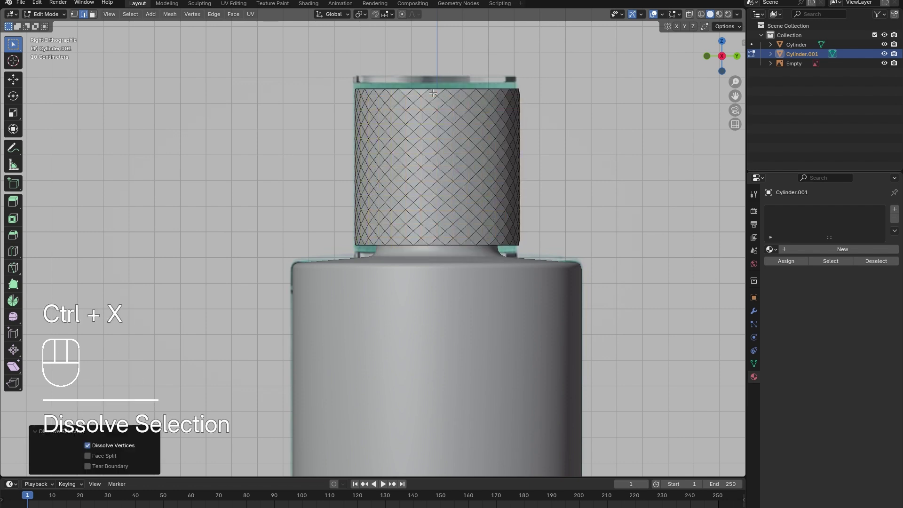
Select the cap's diamond faces through edges of similar length and inset them individually by about 0.007 m.
shift+click(427, 130)
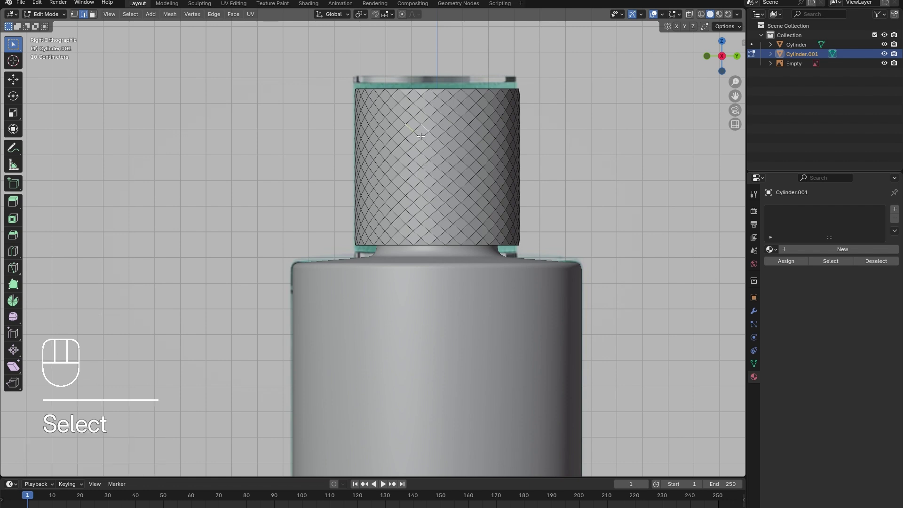
key(shift+g)
click(421, 136)
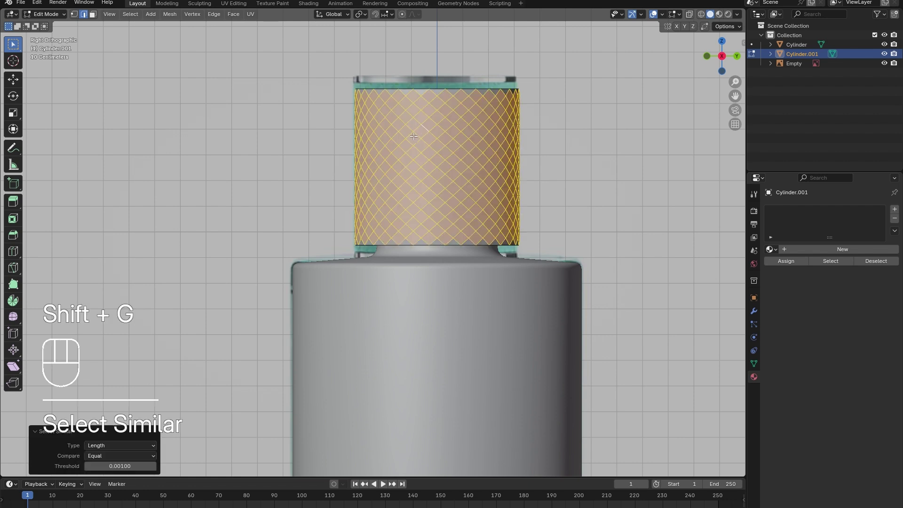
key(i)
key(i)
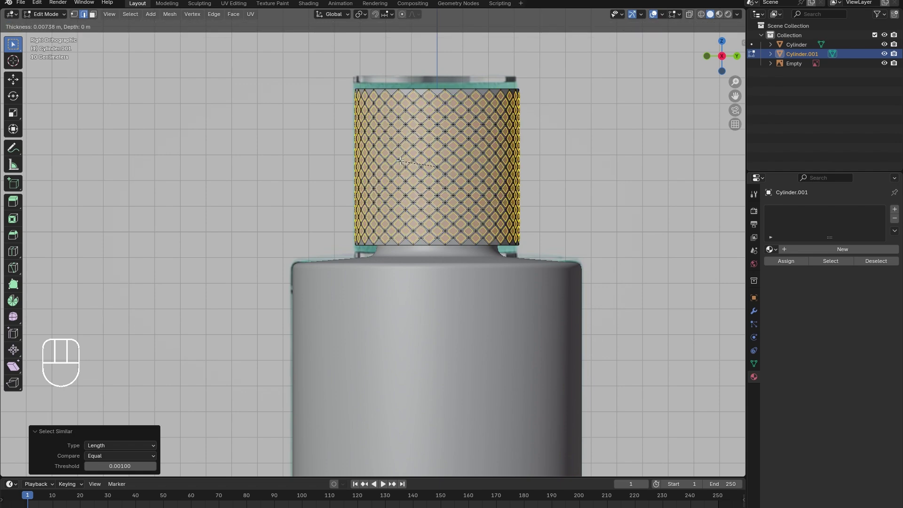
click(399, 160)
Scale the inset diamond faces outward by about 1.016 to raise the knurled pattern, and return to Object Mode.
scroll(425, 138, up, 4)
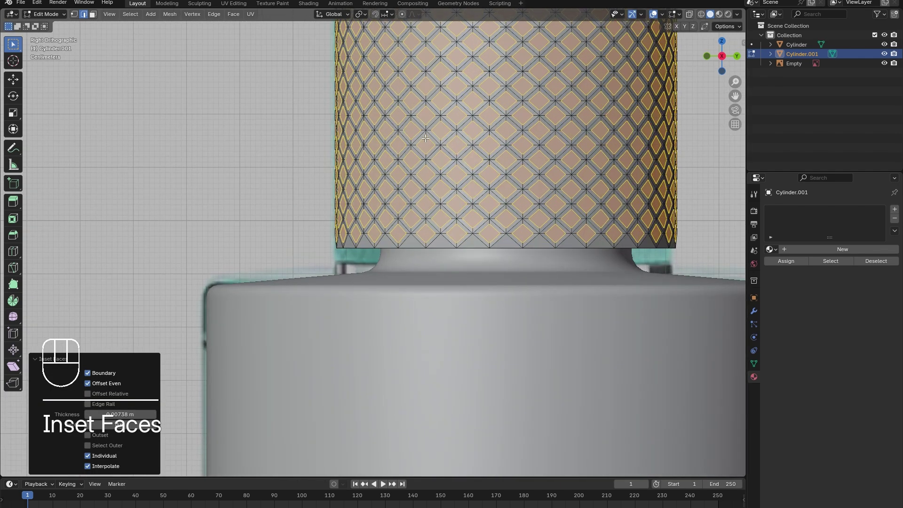
shift+middle_drag(425, 138, 359, 267)
key(s)
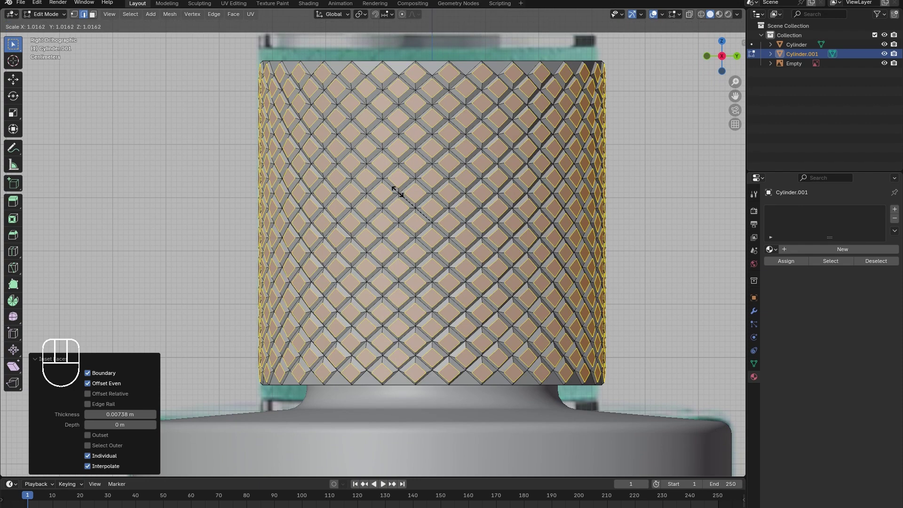
click(397, 192)
key(Tab)
Add a Bevel modifier with 4 segments to the cap, increase its amount, and apply the modifier.
middle_drag(398, 191, 442, 176)
click(753, 311)
click(794, 209)
mouse_move(794, 208)
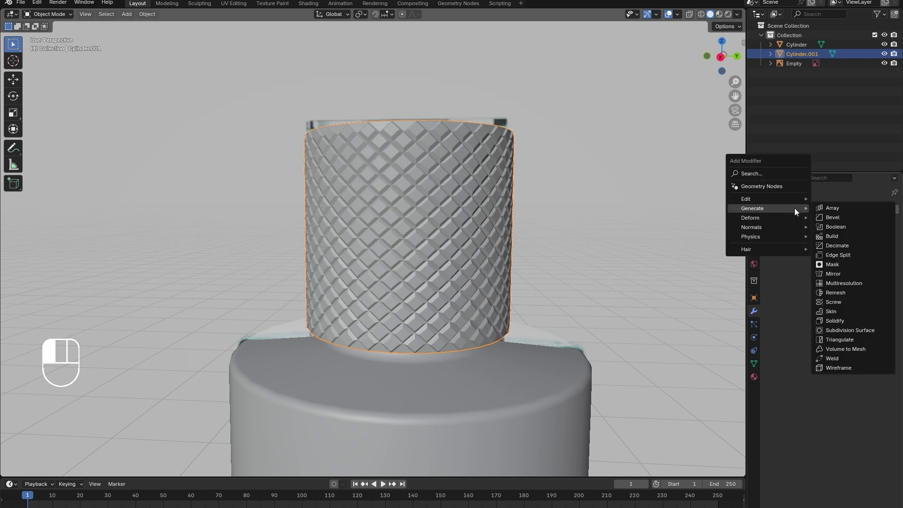
click(820, 213)
click(881, 273)
click(881, 272)
click(881, 273)
click(881, 272)
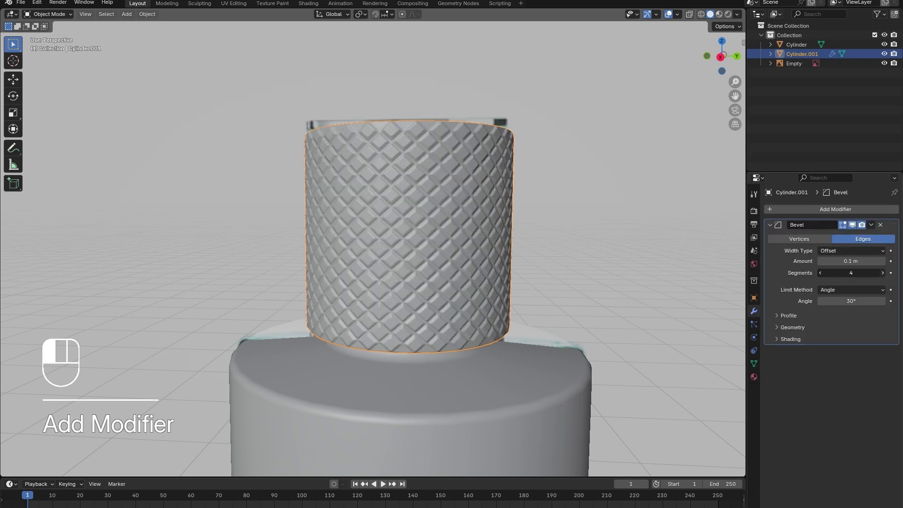
click(882, 261)
click(871, 225)
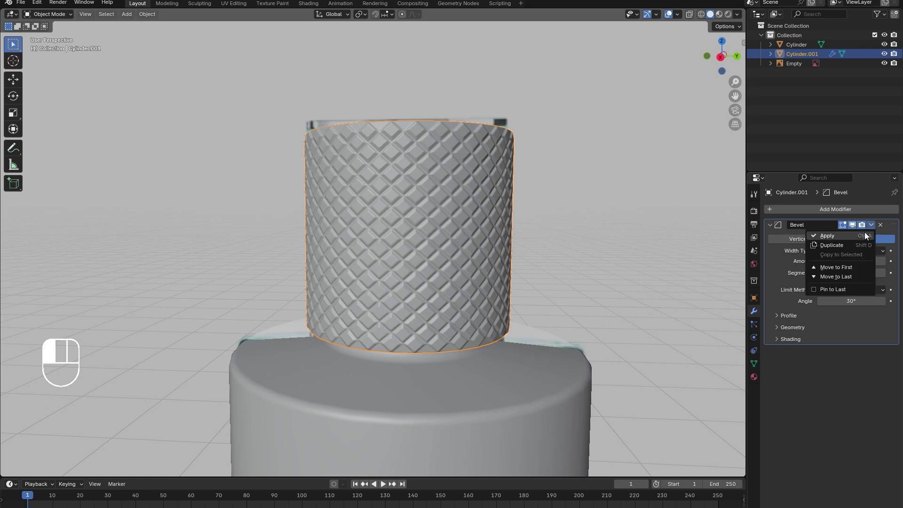
click(864, 232)
Apply Shade Smooth to the knurled cap, followed by Shade Auto Smooth with a 30° angle.
right_click(385, 194)
click(385, 193)
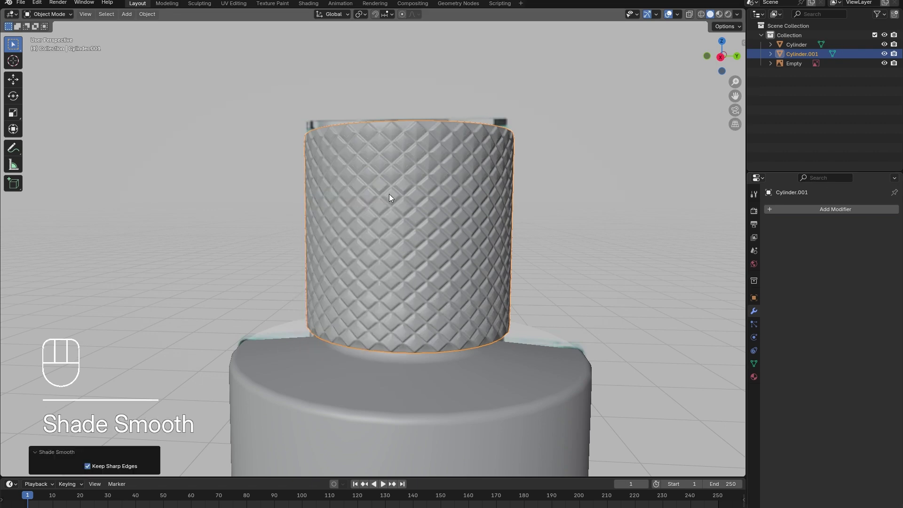
right_click(388, 194)
click(388, 204)
middle_drag(434, 194, 418, 205)
scroll(418, 205, down, 3)
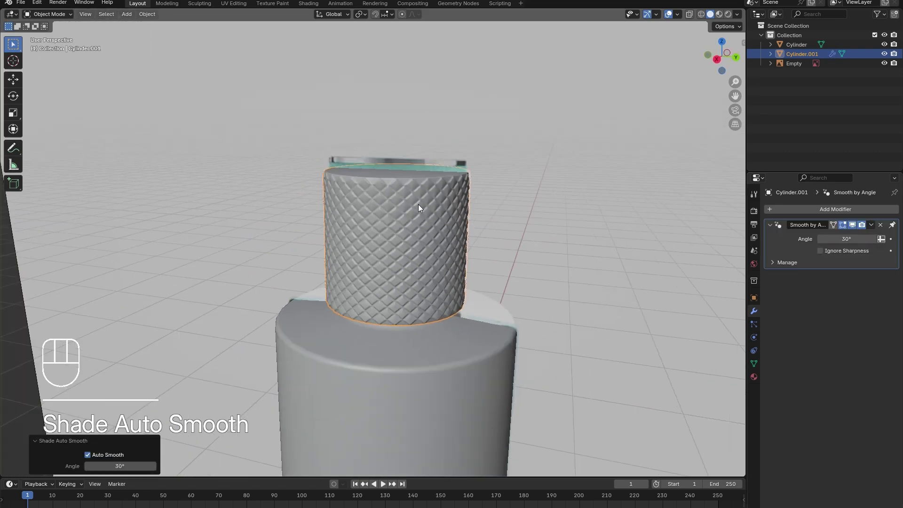
Stretch the entire knurled cap mesh along Z to match the cap height in the reference image, and return to Object Mode.
mouse_move(395, 252)
middle_down()
mouse_move(381, 242)
mouse_move(382, 254)
middle_up()
scroll(371, 195, up, 2)
key(Tab)
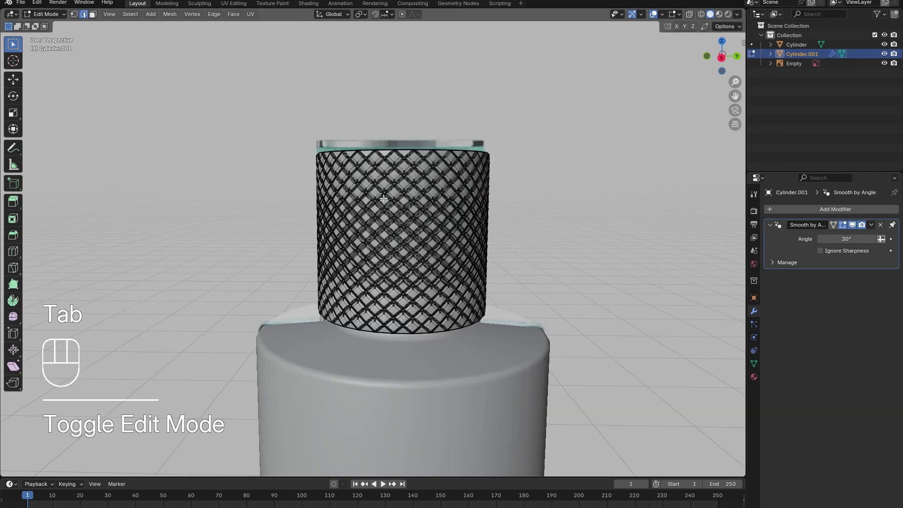
click(721, 56)
key(a)
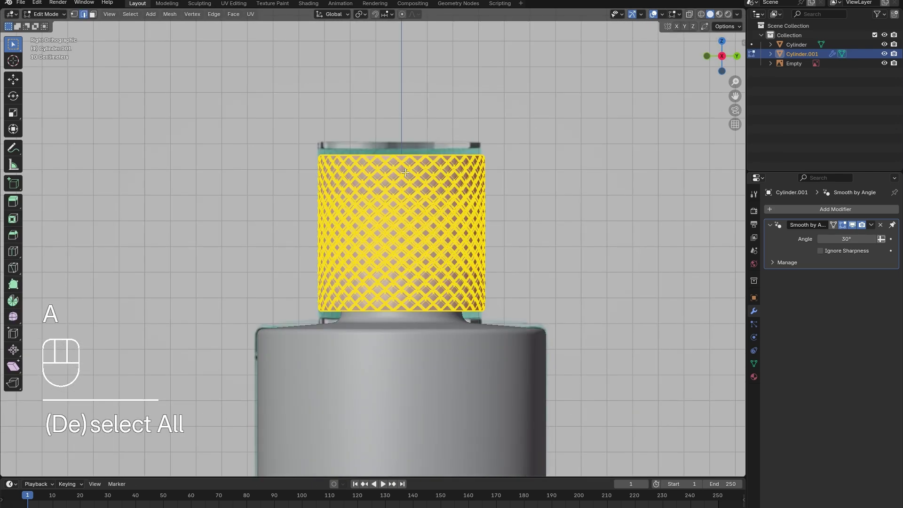
key(s)
key(z)
click(407, 168)
key(Tab)
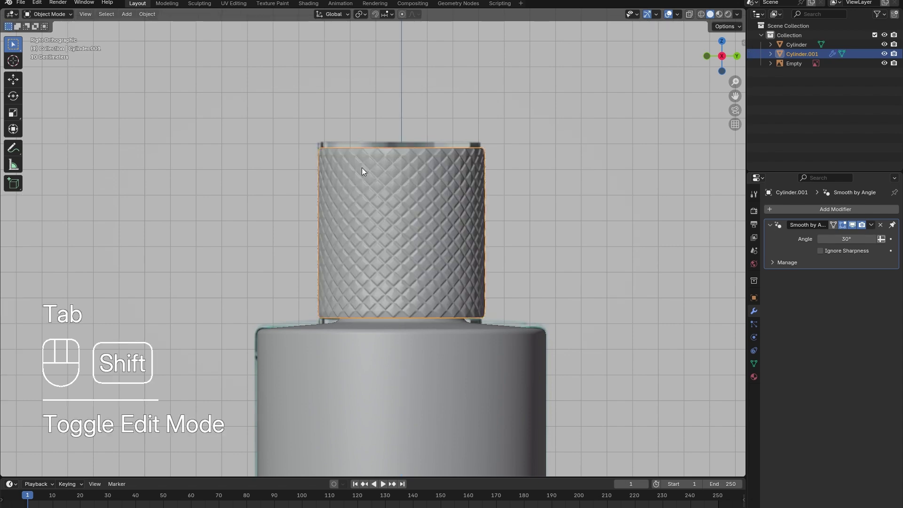
Add a cylinder, raise its mesh about 2.67 m along Z above the bottle, and scale it to about 0.334.
key(shift+a)
mouse_move(362, 168)
click(405, 217)
scroll(336, 261, down, 5)
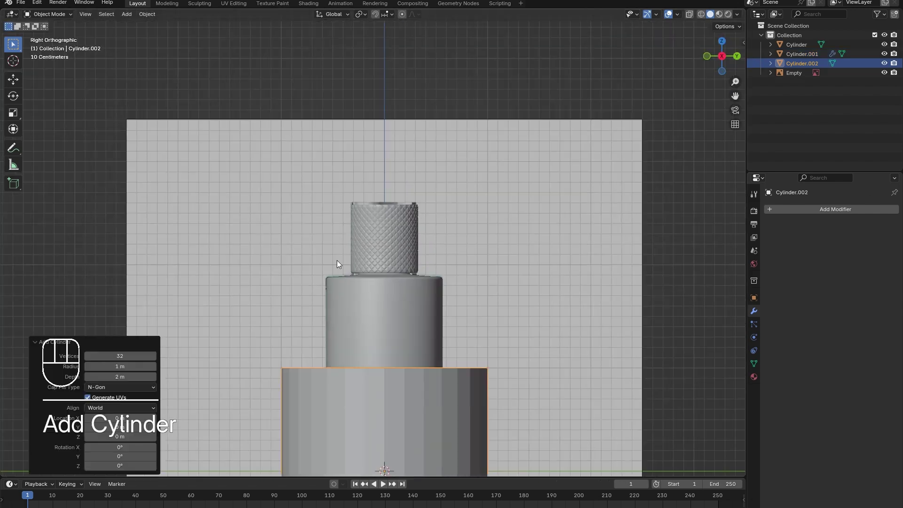
key(Tab)
key(g)
click(290, 159)
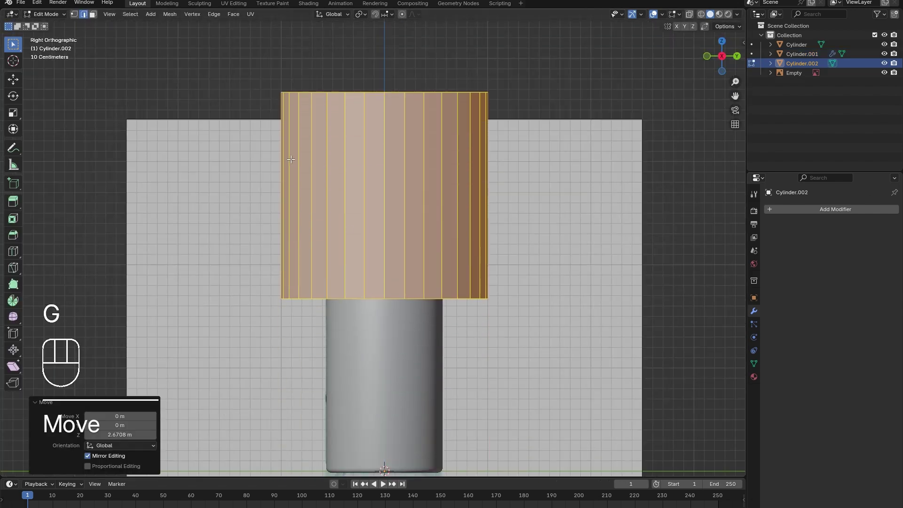
key(s)
click(348, 205)
scroll(369, 210, up, 3)
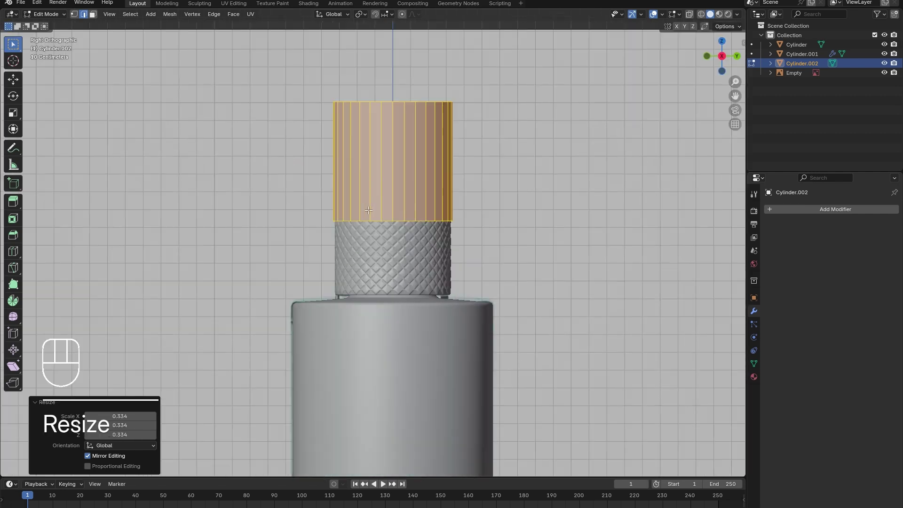
Flatten the new cylinder along Z into a thin ring, lower it onto the cap's upper rim, and scale it by about 0.981.
scroll(368, 210, up, 1)
key(s)
key(z)
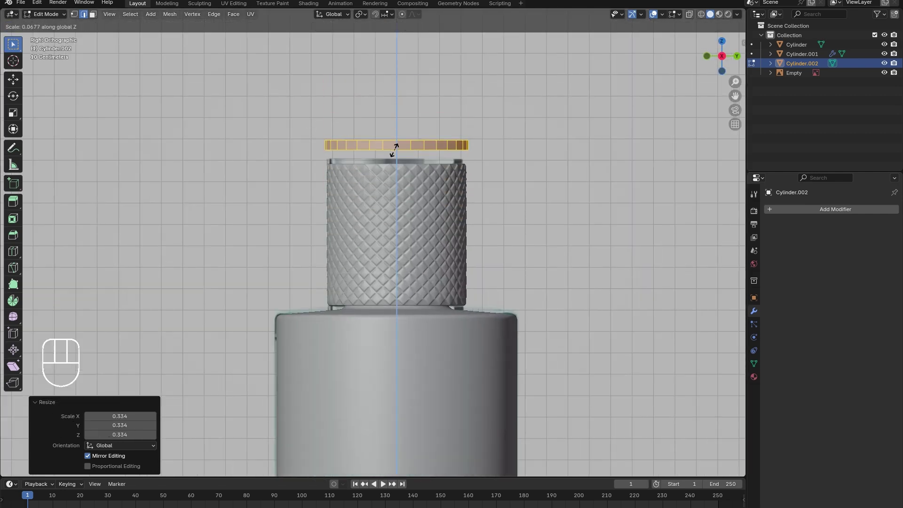
click(394, 151)
scroll(376, 141, up, 2)
shift+middle_drag(369, 131, 373, 175)
key(g)
key(z)
click(369, 177)
key(s)
click(366, 167)
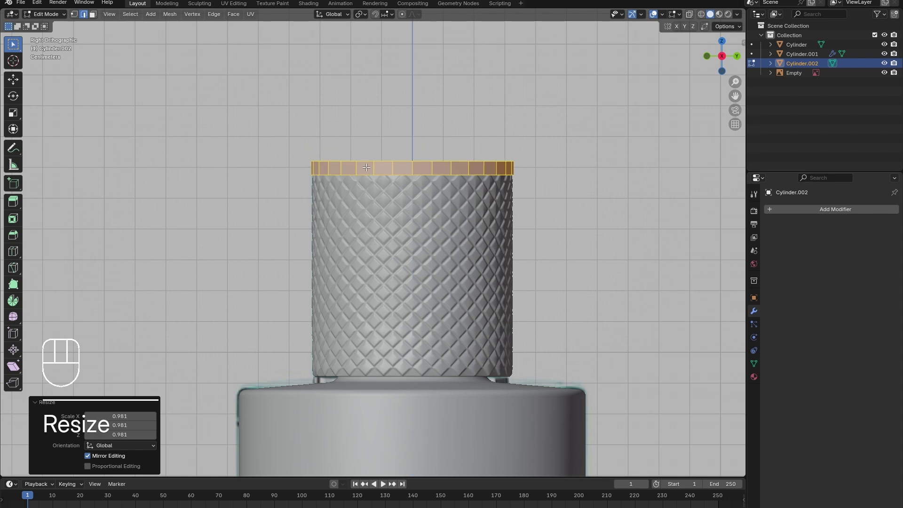
Select the upper and lower edge loops of the thin ring and bevel them slightly.
click(380, 163)
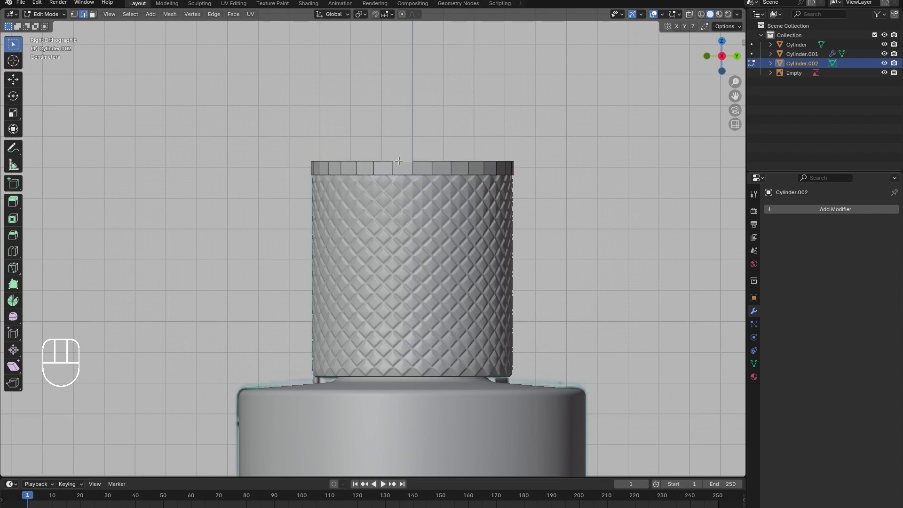
alt+click(379, 163)
alt+shift+click(403, 176)
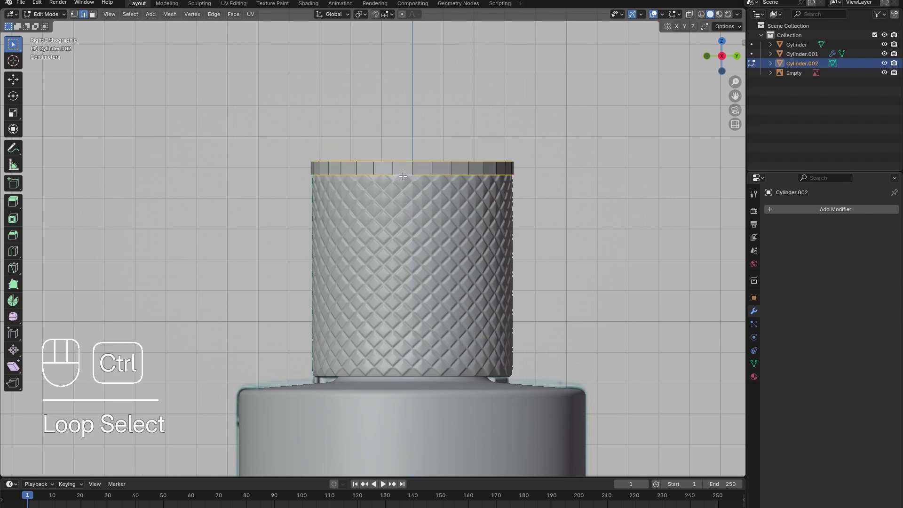
key(ctrl+b)
click(398, 176)
Duplicate the whole beveled ring and place the copy about 0.67 m lower along Z, at the base of the cap.
key(a)
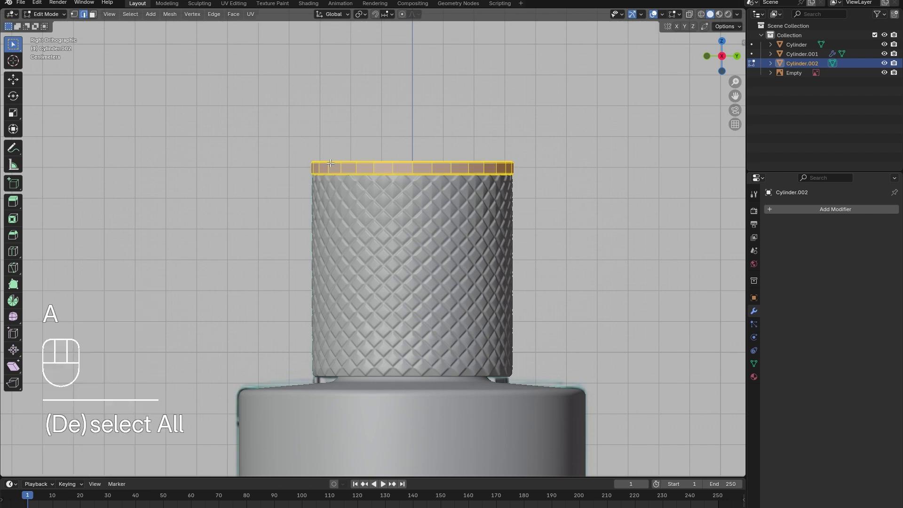
key(shift+d)
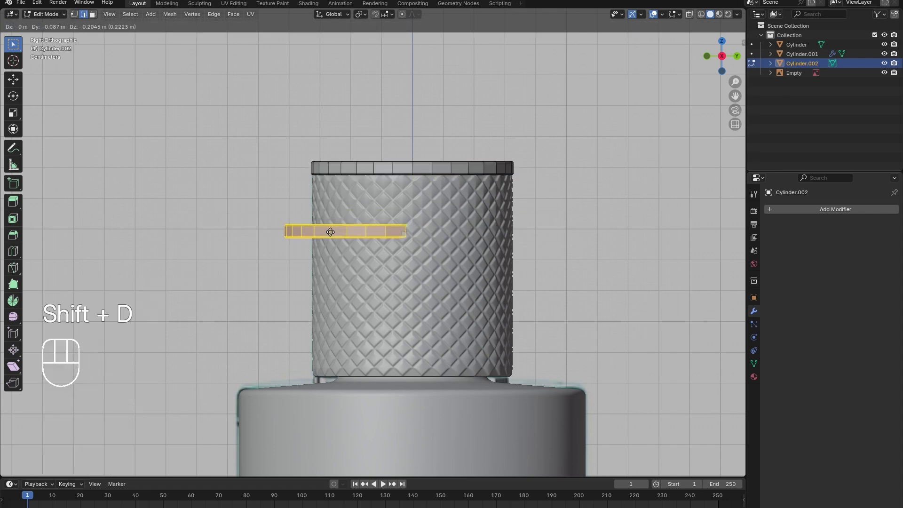
key(z)
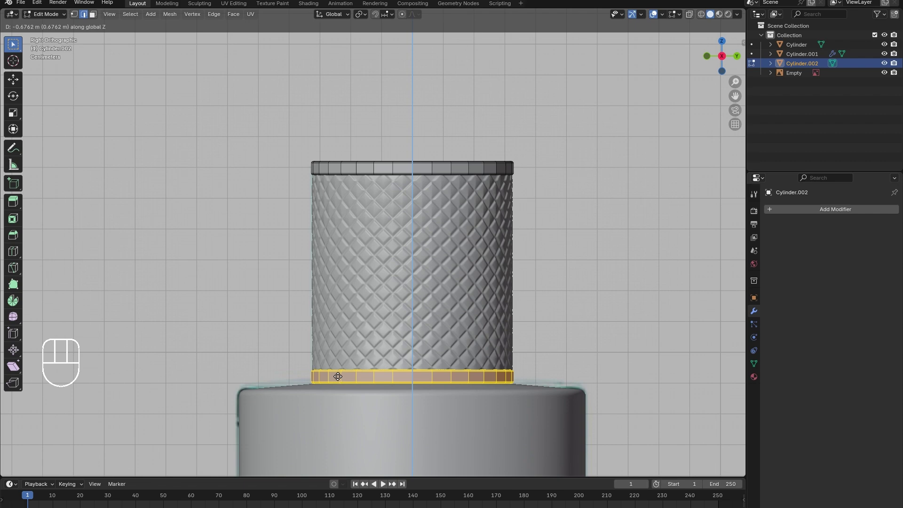
click(337, 377)
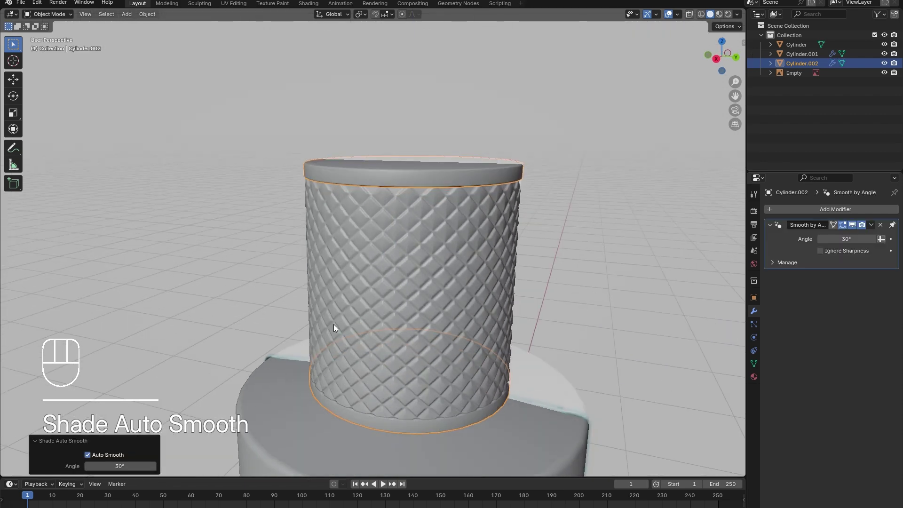
Return to Object Mode and apply Shade Smooth to the two cap rings.
click(328, 406)
right_click(328, 406)
click(309, 341)
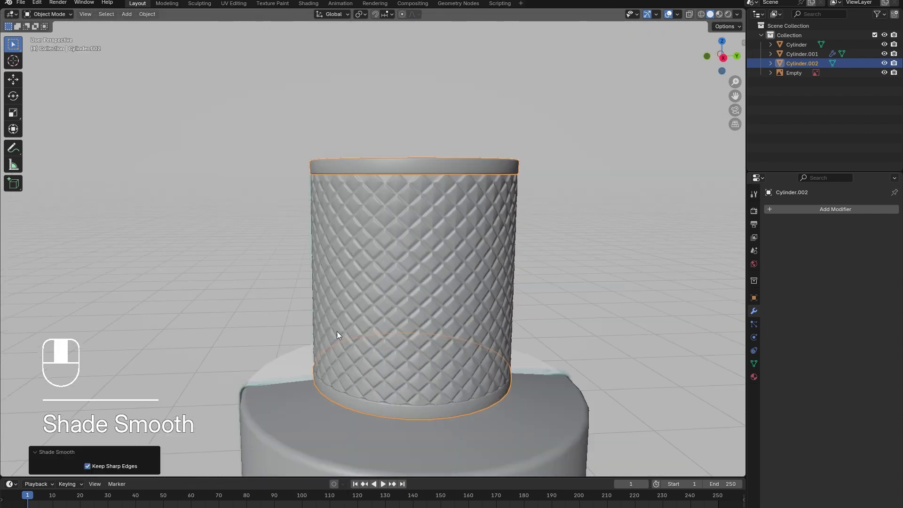
right_click(394, 174)
middle_drag(394, 174, 329, 267)
scroll(330, 267, down, 5)
mouse_move(407, 281)
middle_down()
mouse_move(383, 272)
mouse_move(402, 276)
middle_up()
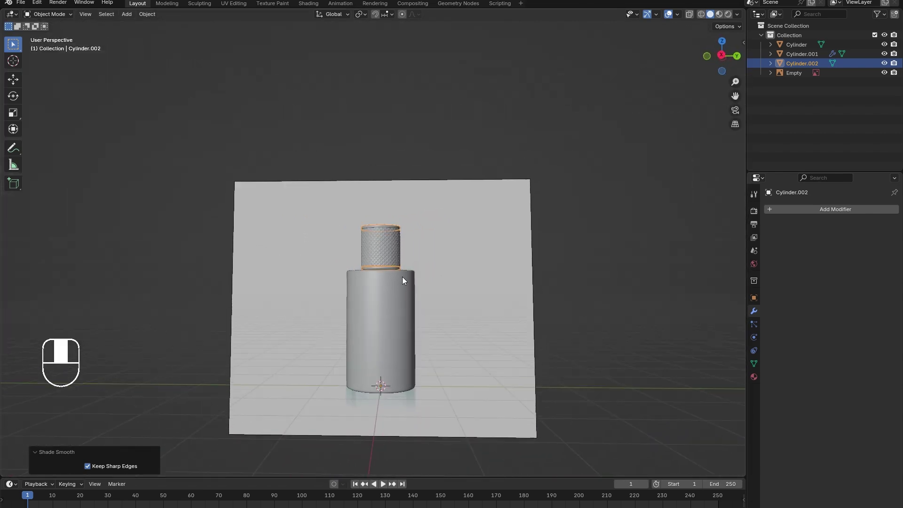
Hide the reference image in the viewport and exclude it from renders.
click(431, 243)
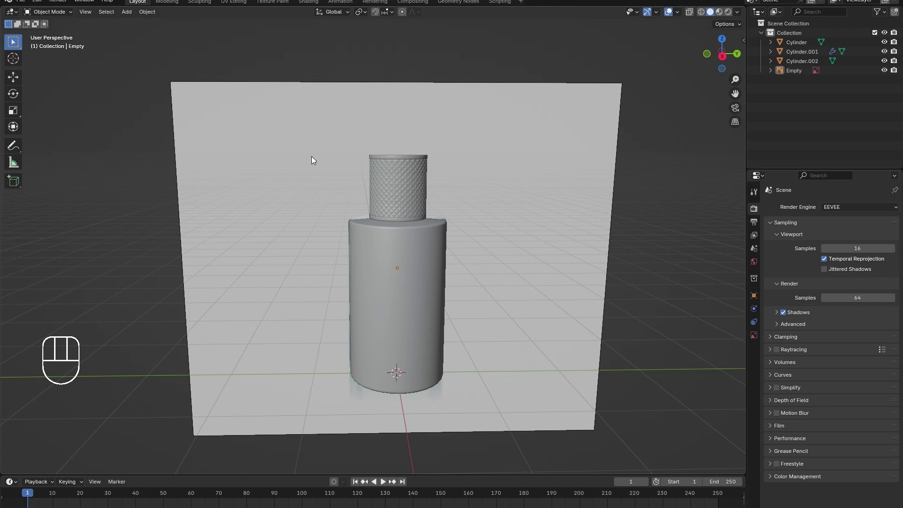
click(884, 70)
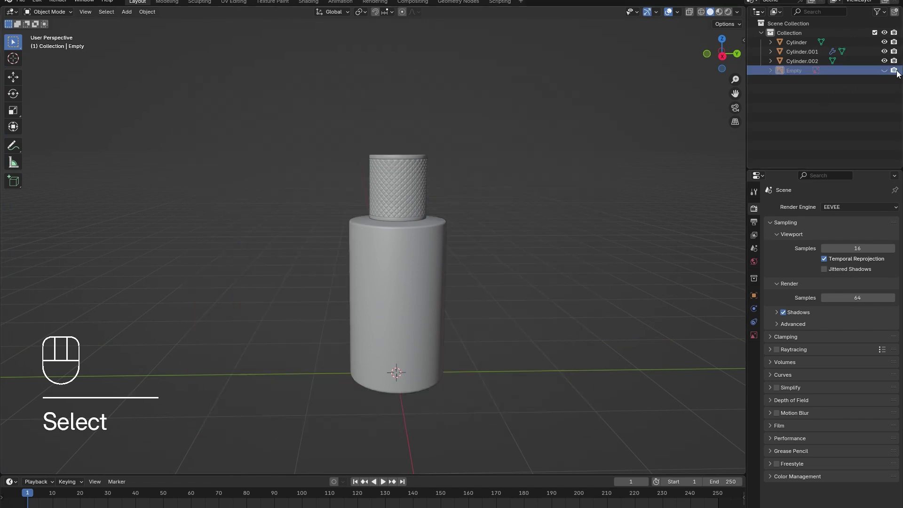
middle_drag(264, 263, 274, 257)
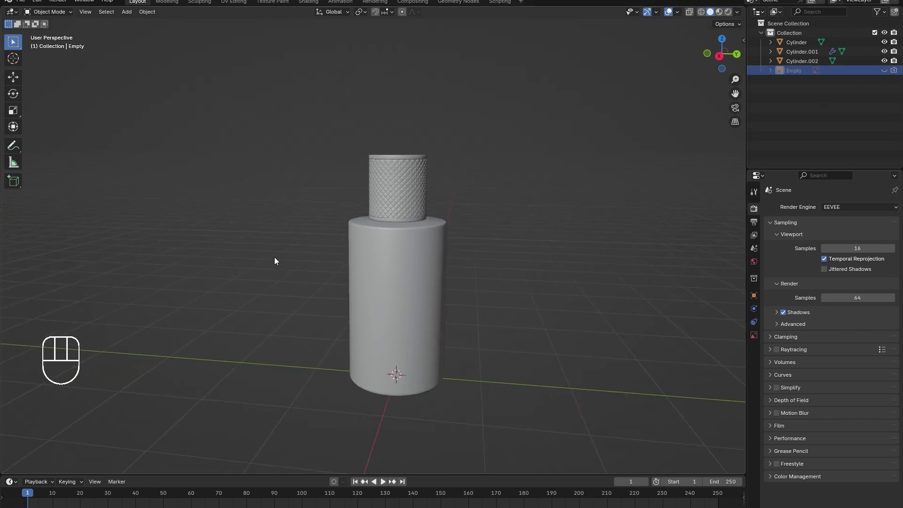
Add a plane beneath the bottle and scale its mesh up into a large floor.
key(shift+a)
mouse_move(262, 143)
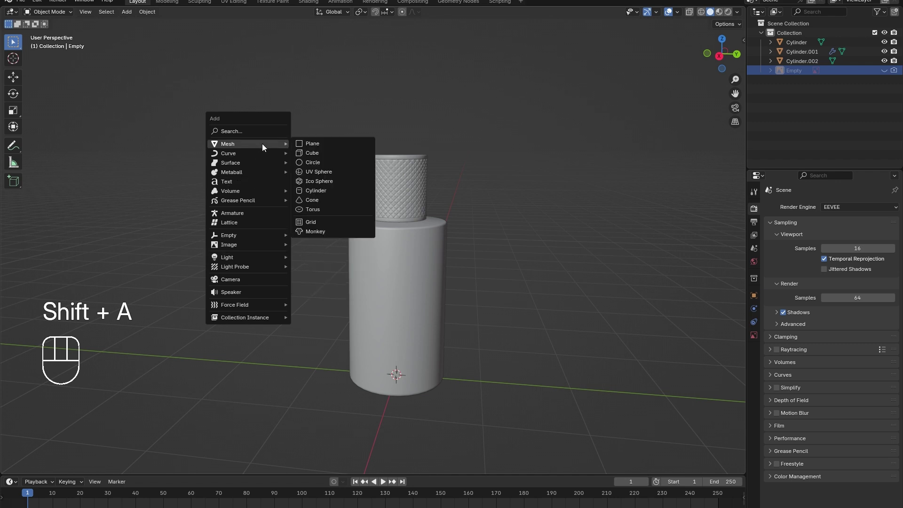
click(304, 144)
key(Tab)
key(a)
key(a)
scroll(395, 325, down, 5)
key(s)
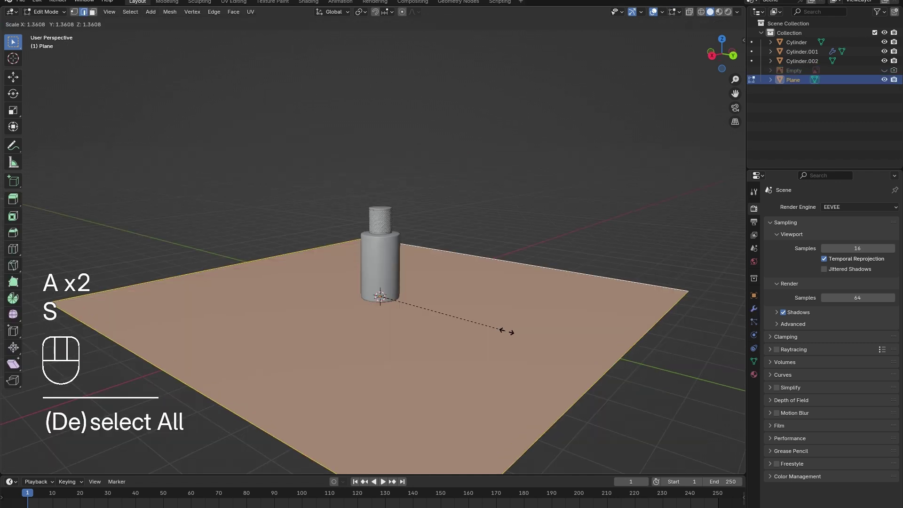
click(514, 254)
Extrude the floor's edge behind the bottle about 10.97 m upward along Z to form a back wall.
click(513, 254)
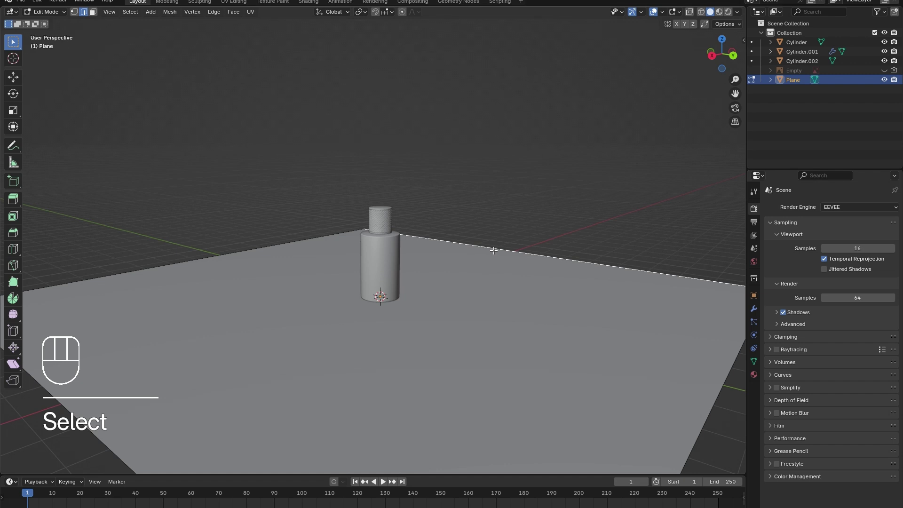
key(e)
key(z)
click(502, 14)
scroll(499, 254, down, 3)
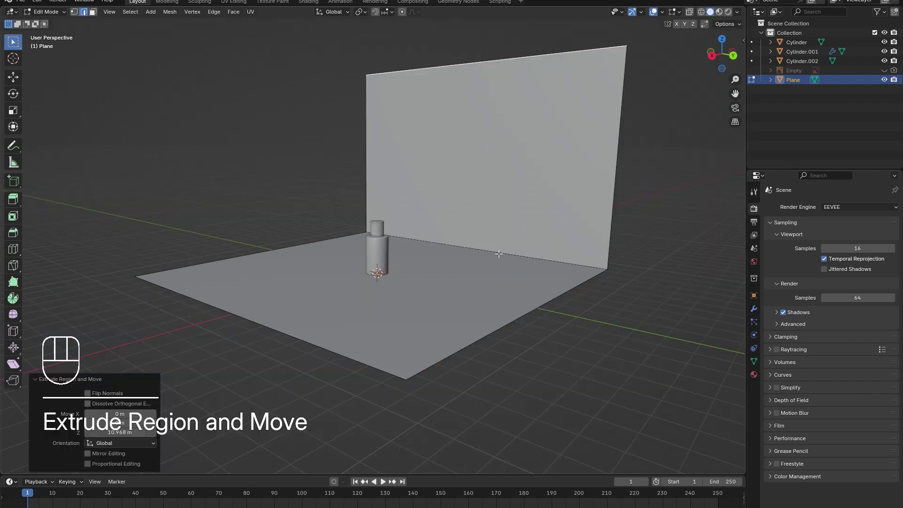
Bevel the edge between floor and back wall by about 0.84 m with 16 segments, and return to Object Mode.
click(499, 254)
key(ctrl+b)
scroll(466, 341, up, 11)
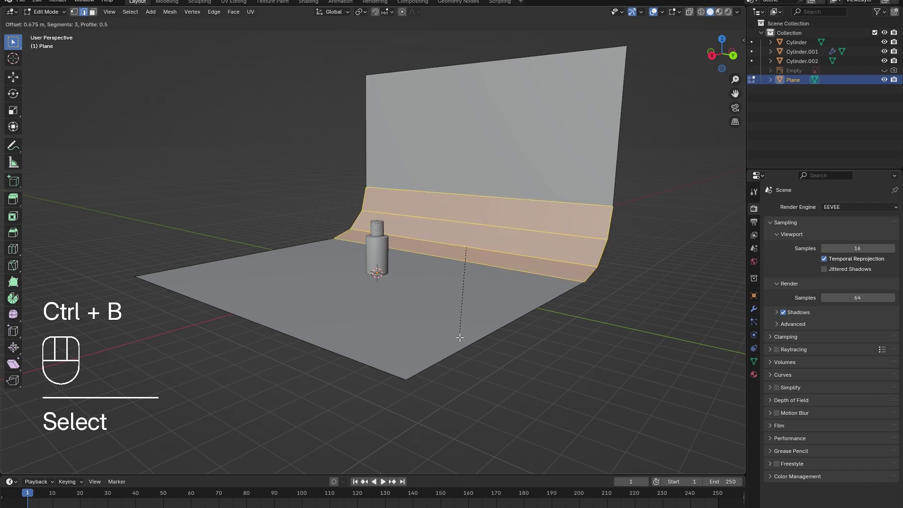
scroll(458, 348, up, 4)
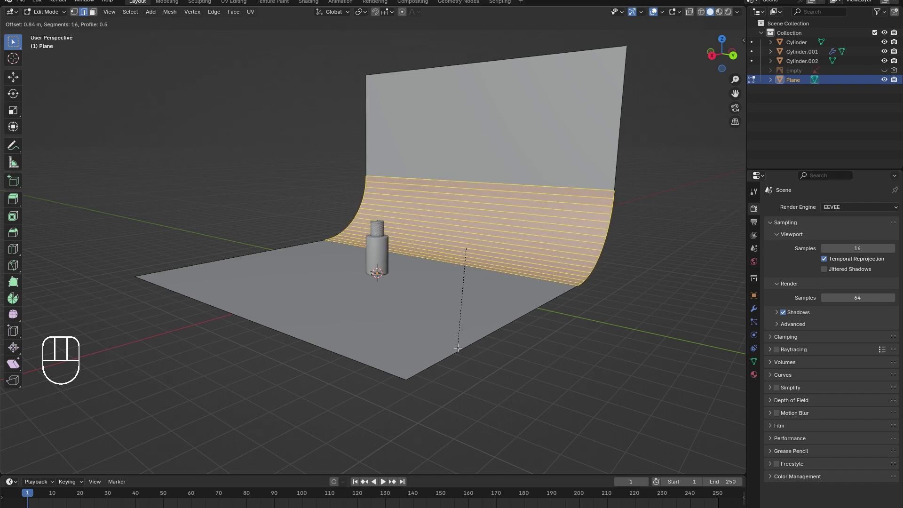
scroll(458, 348, up, 3)
click(458, 348)
key(Tab)
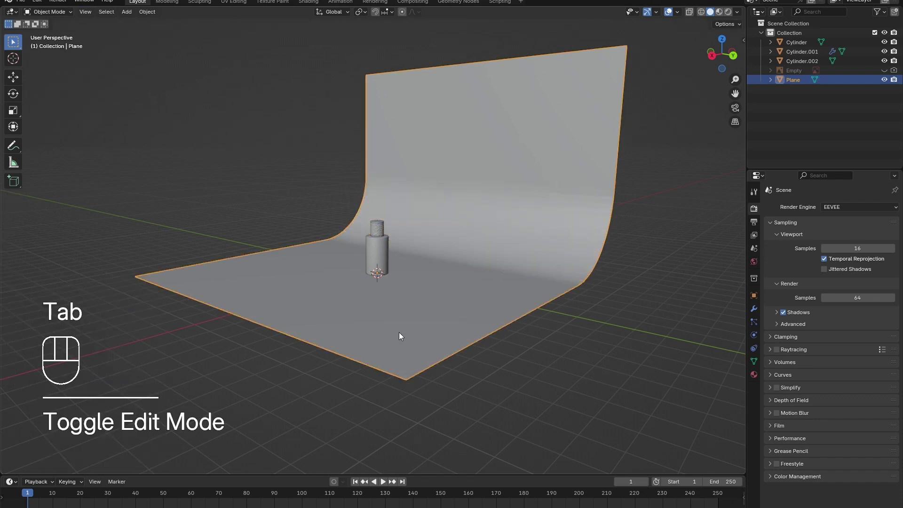
Apply Shade Smooth to the curved backdrop.
right_click(398, 332)
click(398, 325)
middle_drag(278, 347, 404, 331)
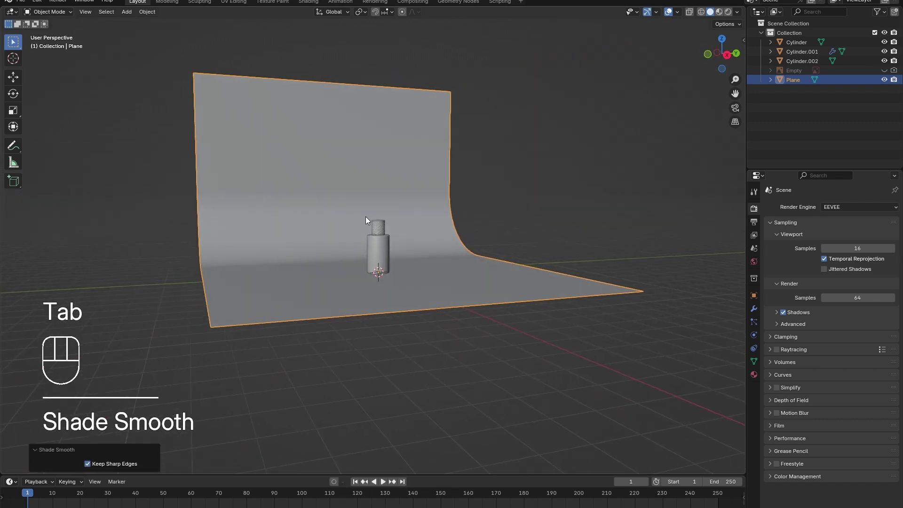
Add an area light and scale it up by about 4.489.
scroll(368, 217, up, 7)
middle_drag(398, 251, 388, 258)
scroll(388, 258, down, 3)
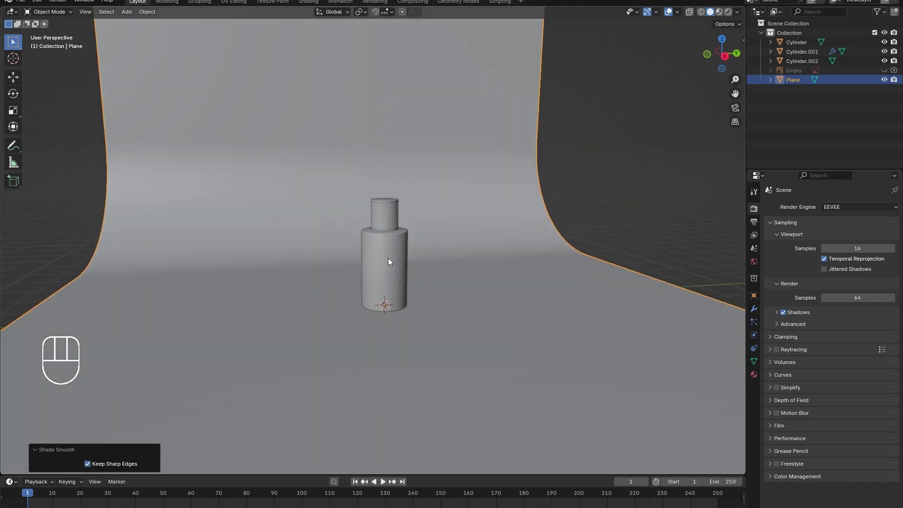
key(shift+a)
mouse_move(385, 372)
click(426, 402)
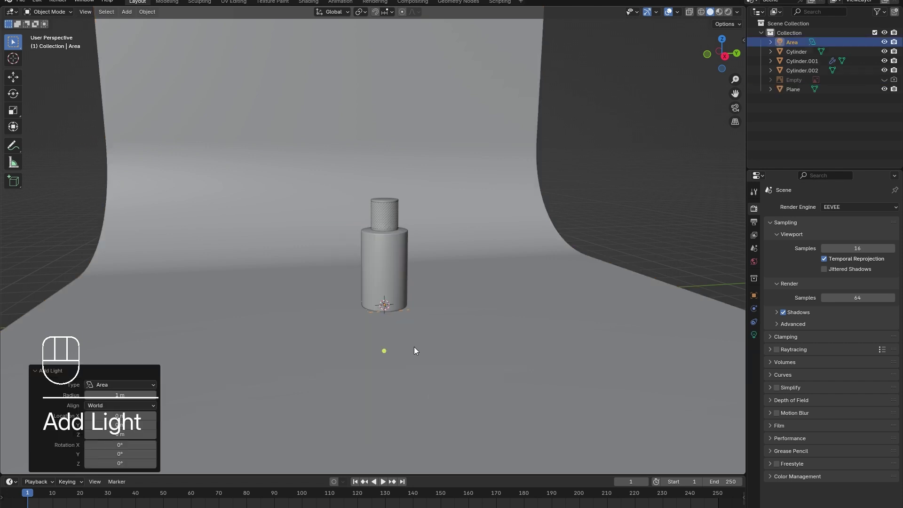
key(s)
click(432, 326)
Rotate the area light about 81° around X and move it about -6.24 m along Y and 2.39 m along Z, beside the bottle.
key(r)
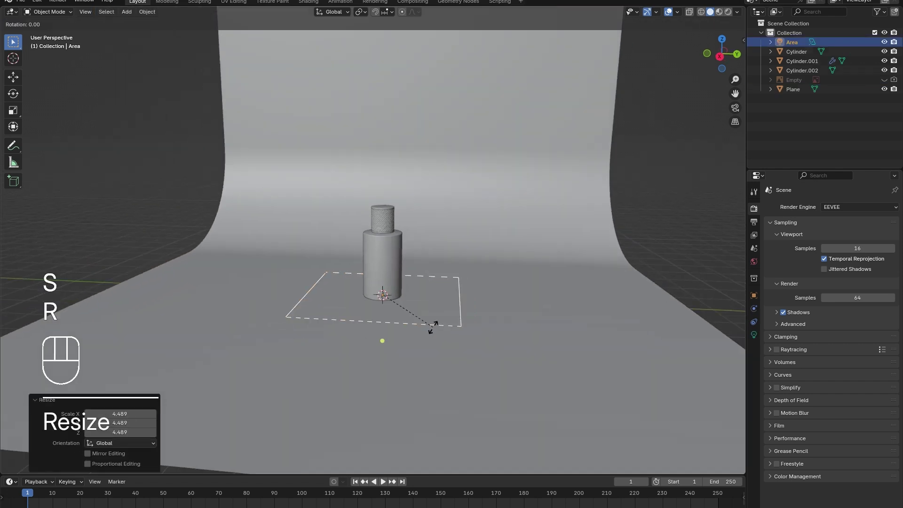
key(x)
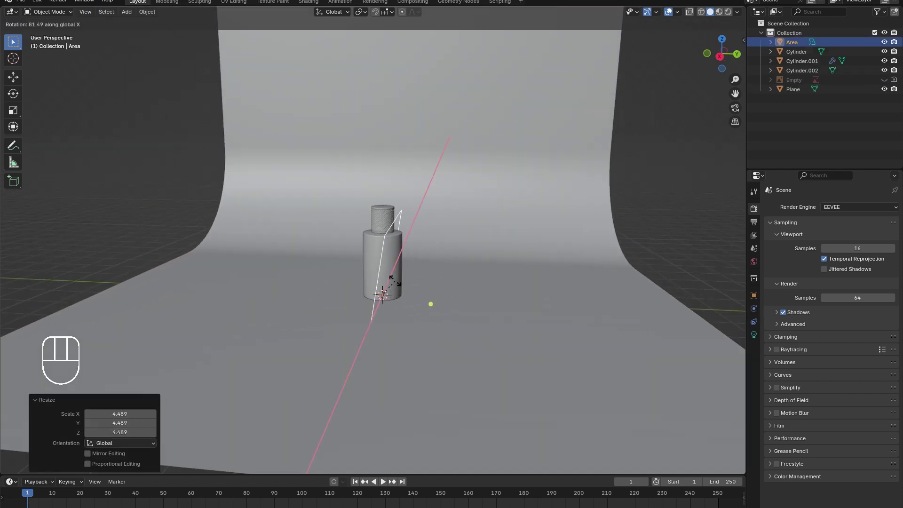
click(394, 278)
key(g)
key(y)
click(198, 250)
key(g)
key(z)
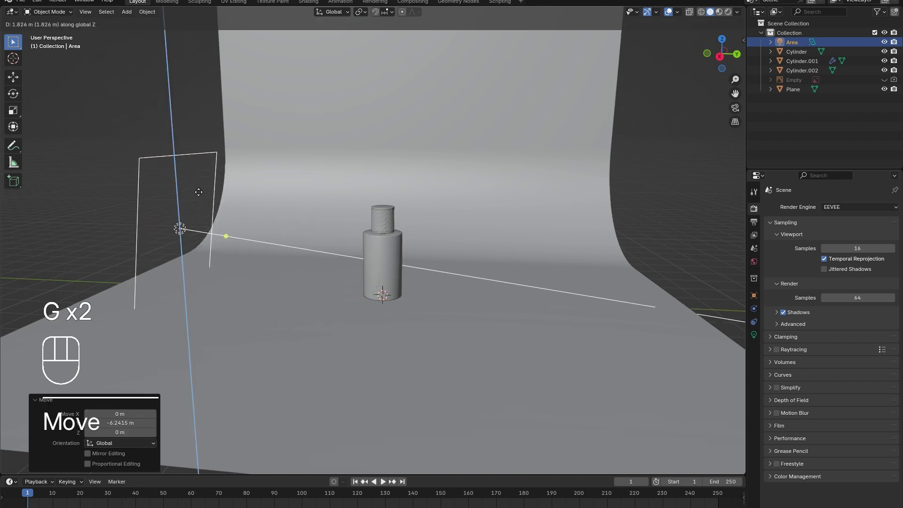
click(197, 173)
Set the area light's power to 219 W and switch the viewport to rendered shading.
click(753, 334)
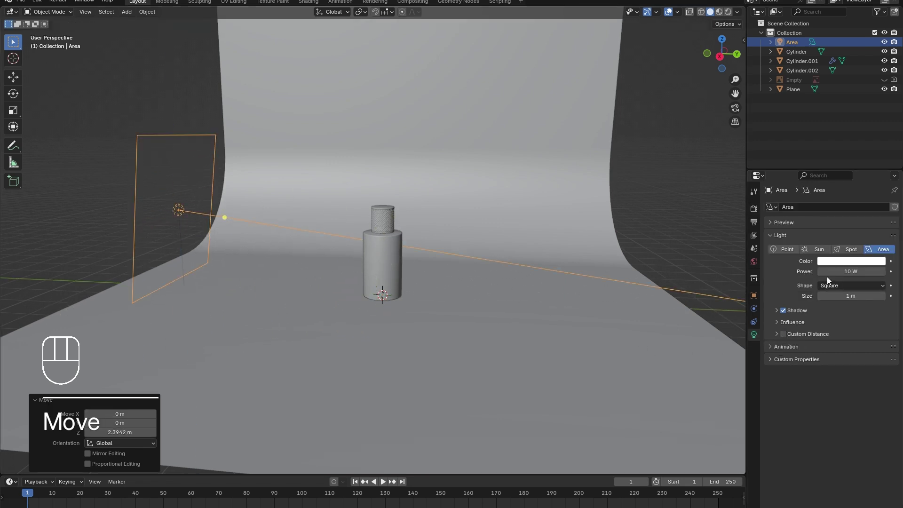
drag(826, 271, 869, 272)
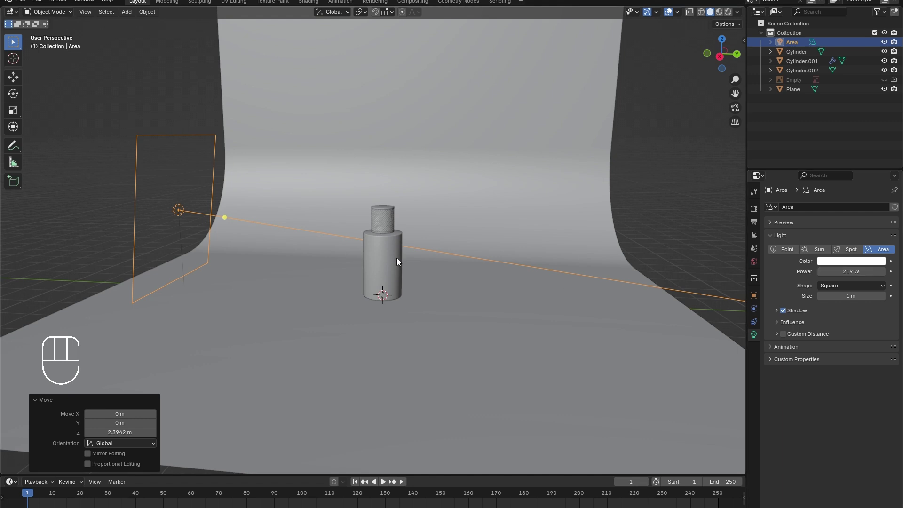
middle_drag(396, 258, 404, 252)
scroll(403, 252, up, 1)
click(729, 12)
scroll(425, 213, up, 2)
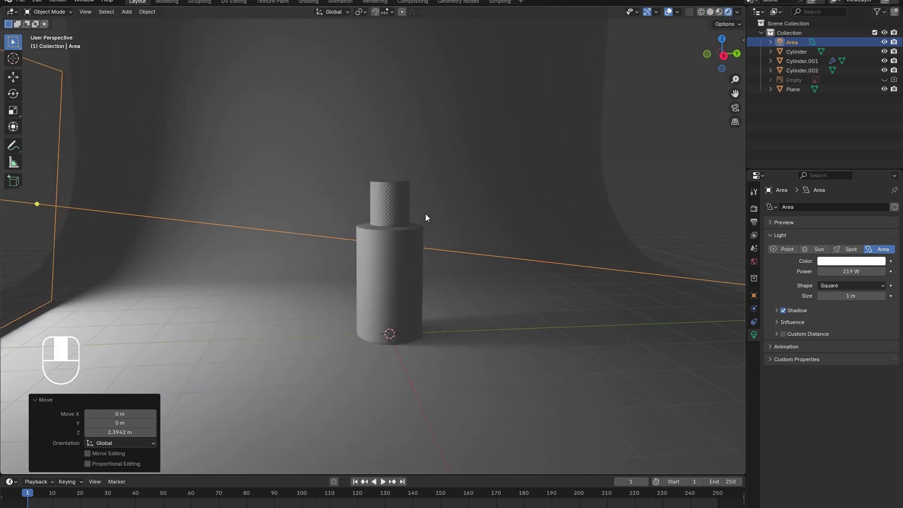
Duplicate the area light beside the bottle and rotate the copy around the Z axis to face the opposite direction.
scroll(424, 216, down, 2)
scroll(416, 227, down, 3)
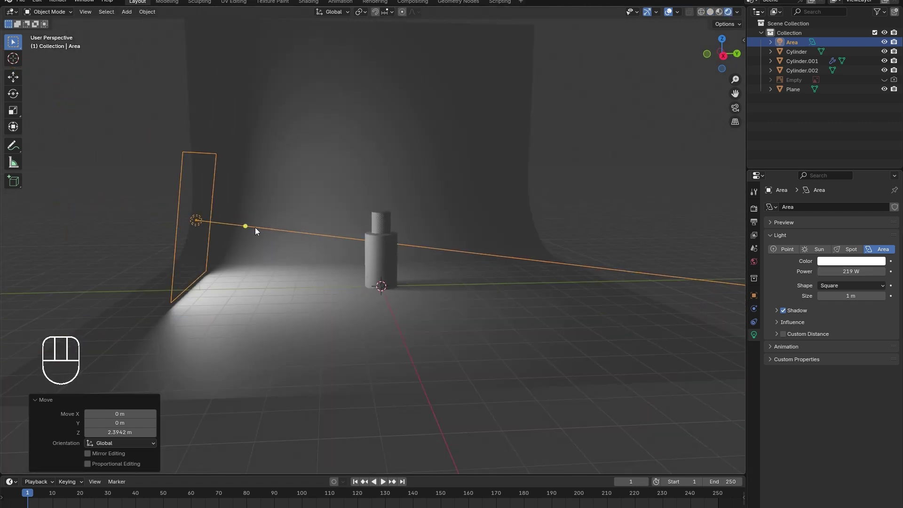
scroll(255, 227, down, 1)
key(shift+d)
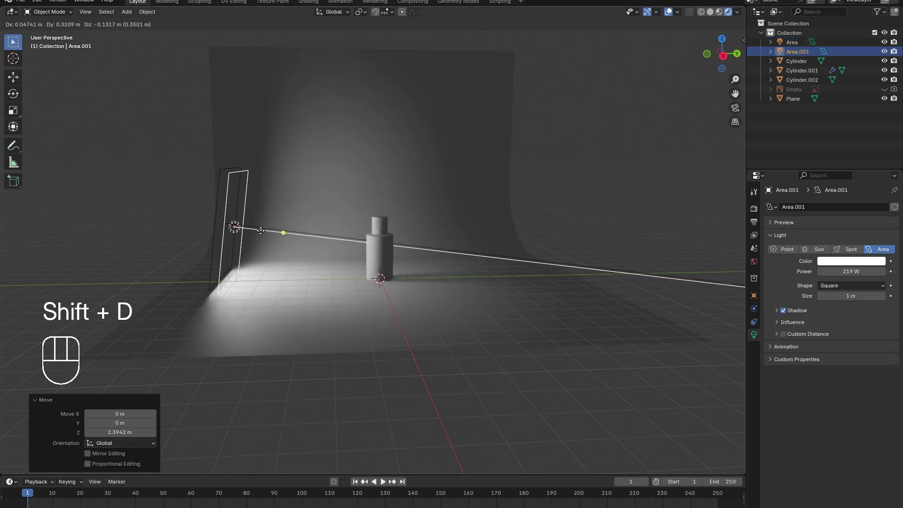
key(r)
key(z)
click(240, 210)
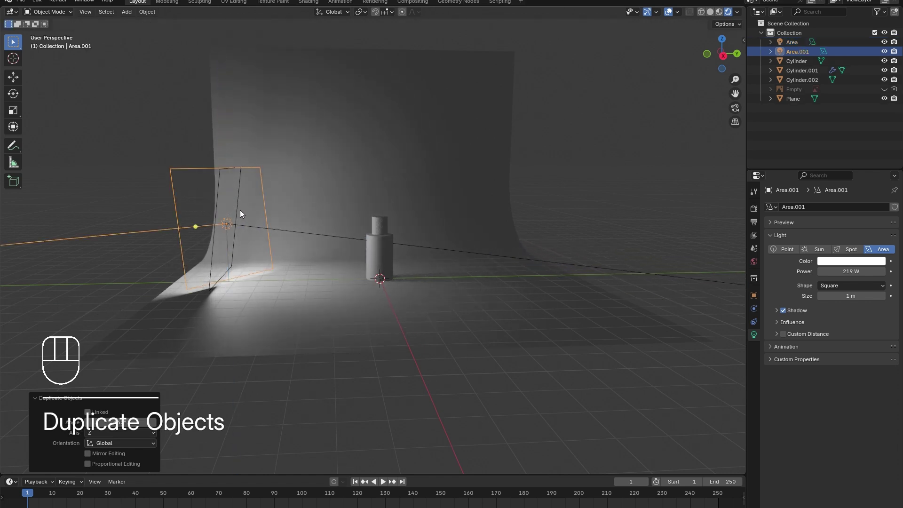
Move the duplicated light about 9.23 m along X, 12.02 m along Y and -5.54 m along X, opposite the first light.
key(g)
key(x)
click(165, 282)
key(g)
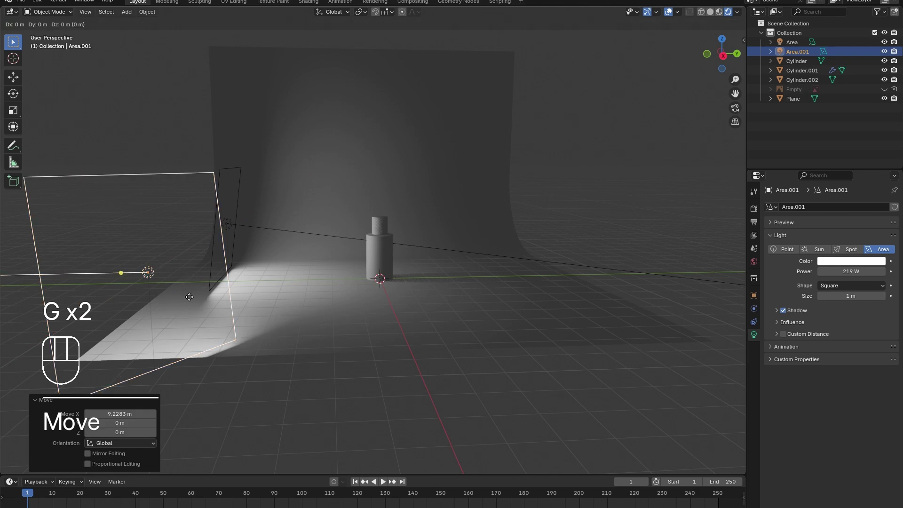
key(y)
click(573, 311)
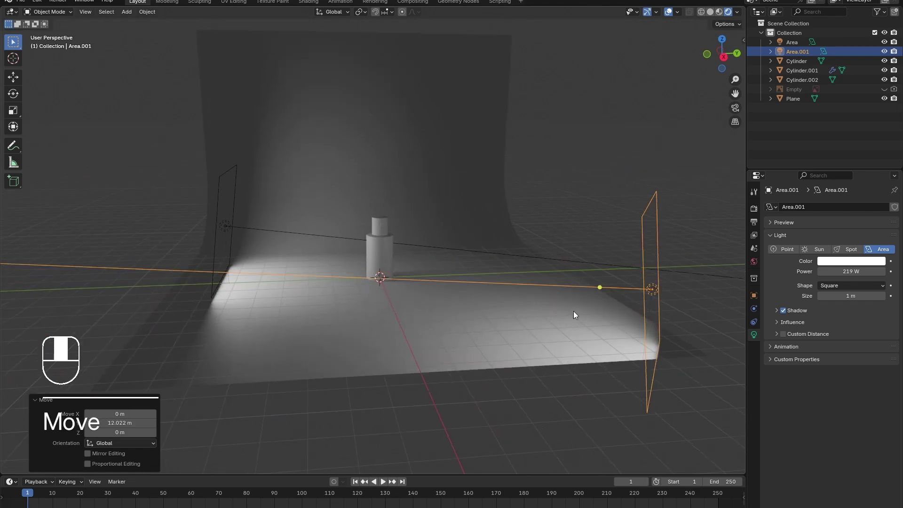
key(g)
key(x)
click(475, 248)
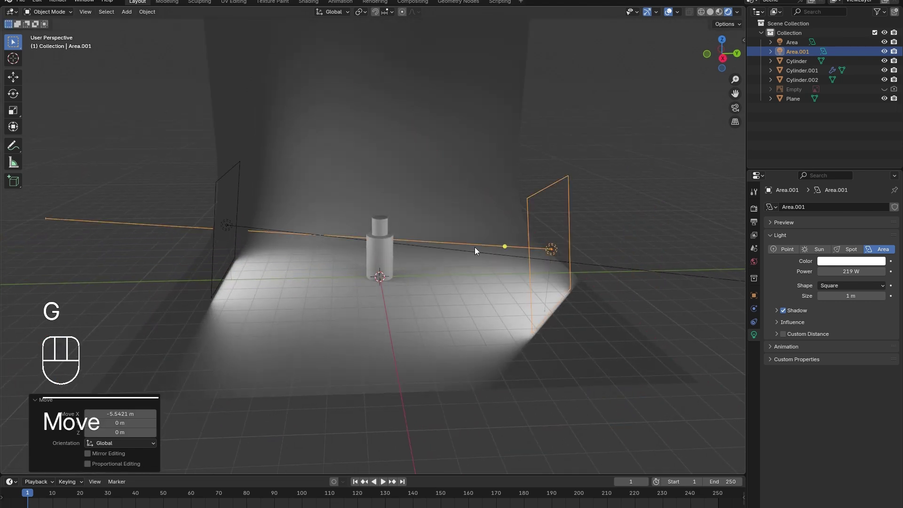
Duplicate the original area light and rotate the copy about -79.8° around X so it shines downward.
middle_drag(416, 290, 400, 238)
click(177, 182)
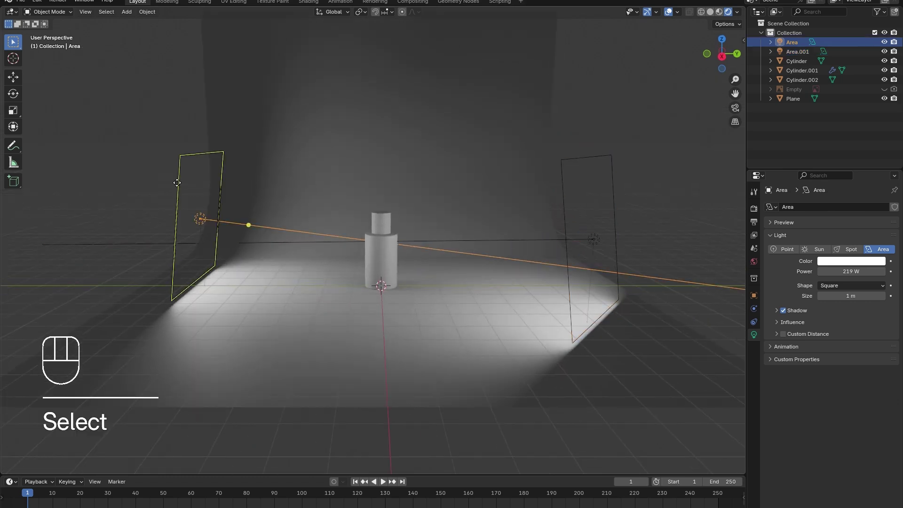
key(shift+d)
key(r)
key(x)
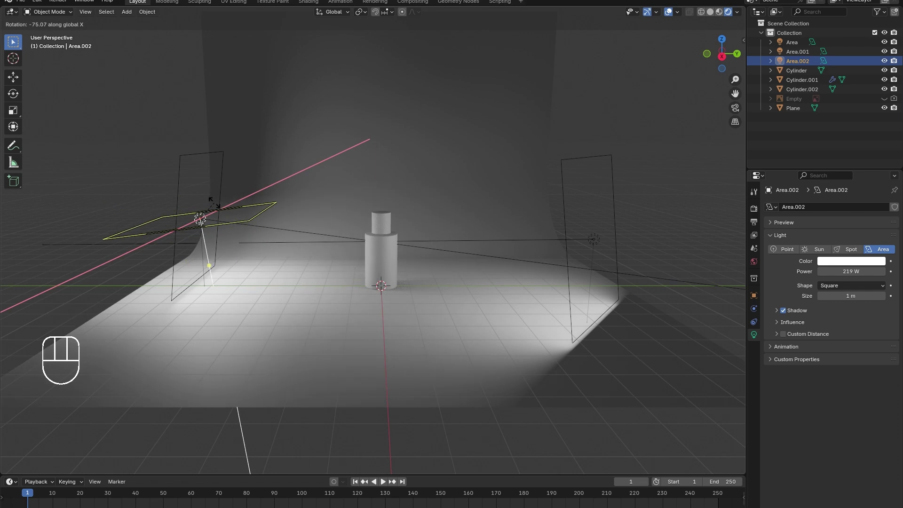
click(207, 209)
Raise the downward-facing light along Z, shift it along Y over the bottle and move it about -3.34 m along X.
key(g)
key(z)
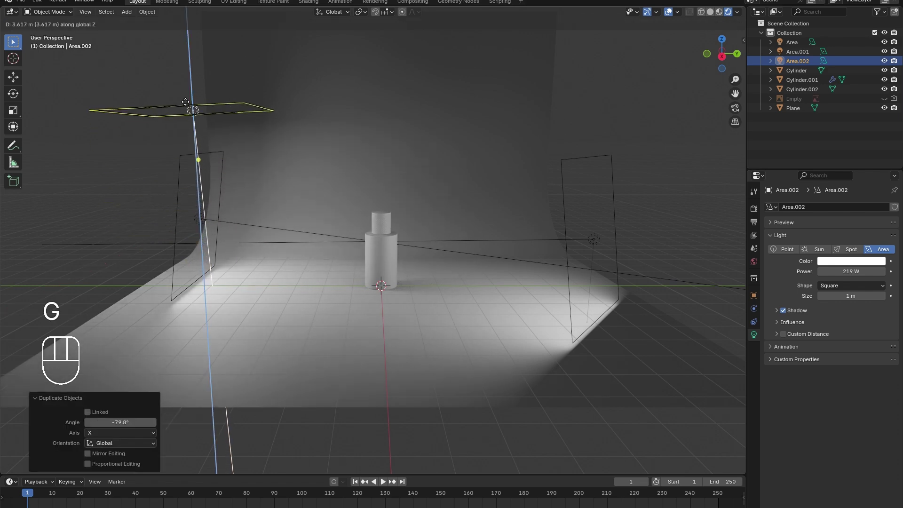
click(187, 103)
key(g)
key(y)
click(365, 125)
middle_drag(372, 136, 432, 179)
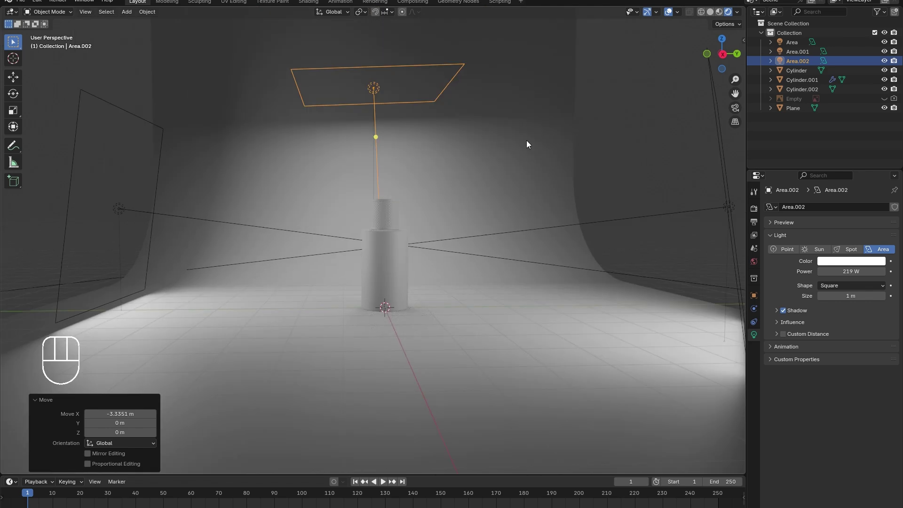
Add a camera from the right orthographic view and raise it along Z toward the bottle's mid-height.
click(722, 54)
key(shift+a)
click(476, 164)
key(g)
middle_click(422, 240)
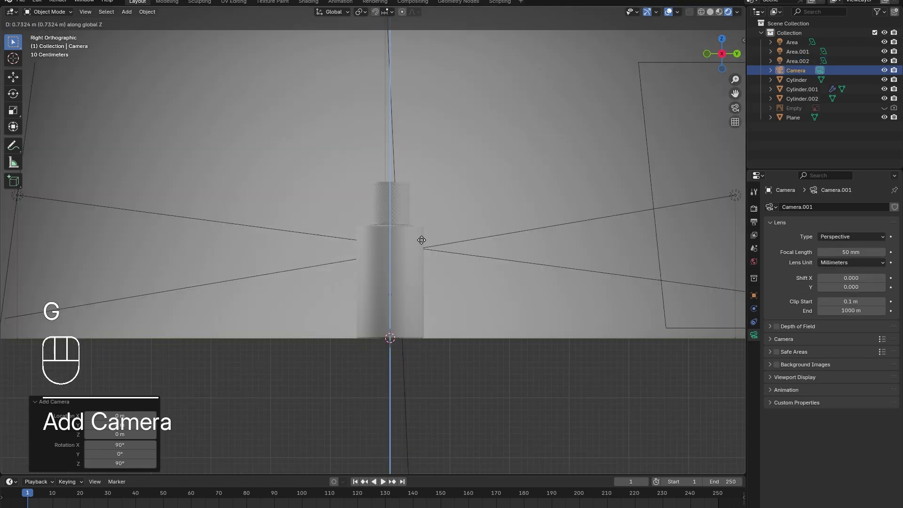
click(421, 210)
Move the camera about 12.26 m along X away from the bottle and look through it.
scroll(479, 235, down, 4)
middle_drag(541, 211, 450, 240)
key(g)
middle_click(449, 240)
click(172, 293)
click(735, 108)
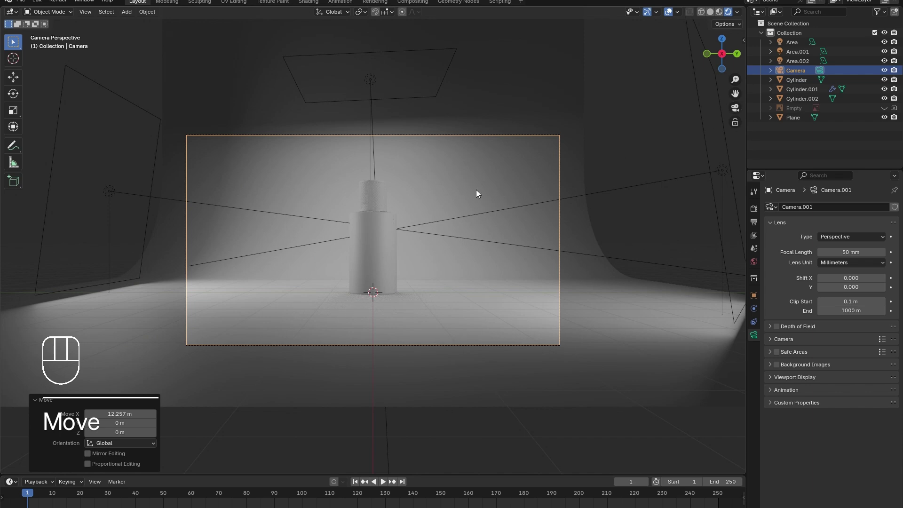
Raise the camera about 1.03 m along Z and tilt it about -5° around Y toward the bottle.
key(g)
key(z)
click(457, 186)
key(r)
key(y)
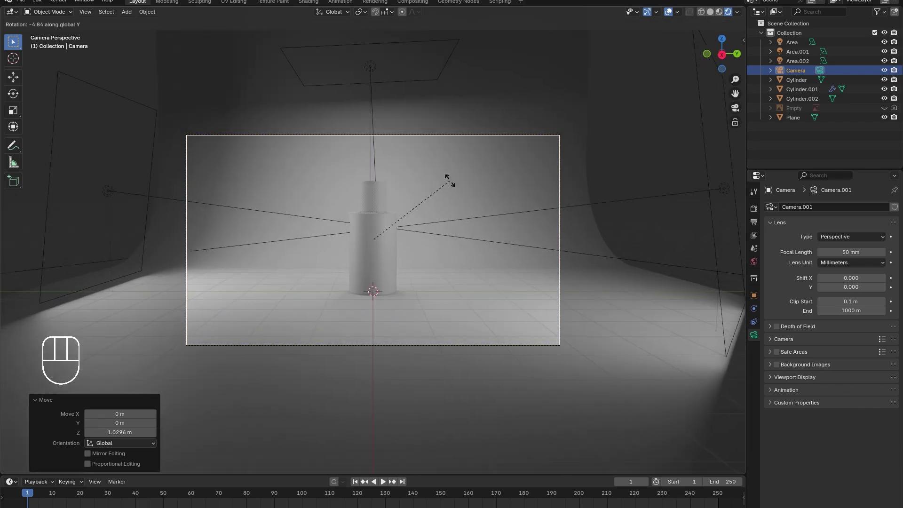
click(453, 182)
Move the camera about 7.01 m along X, set its focal length to 87 mm and raise it about 0.22 m along Z.
key(g)
key(x)
click(362, 265)
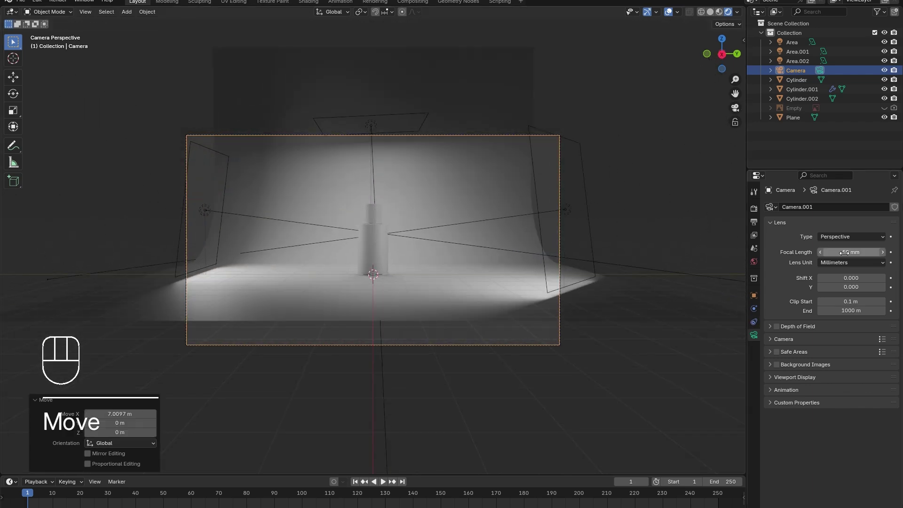
drag(844, 252, 866, 252)
key(g)
key(z)
click(357, 176)
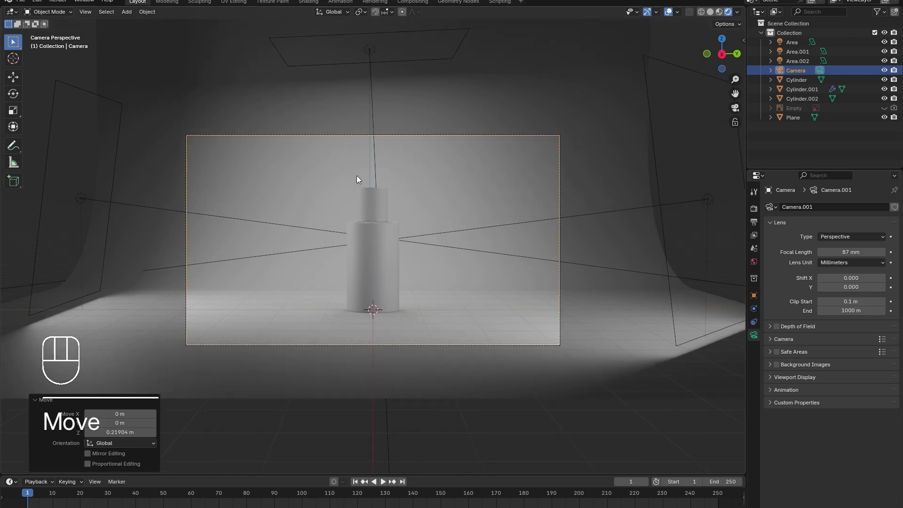
Set the render region to cover the whole camera frame.
scroll(351, 208, up, 2)
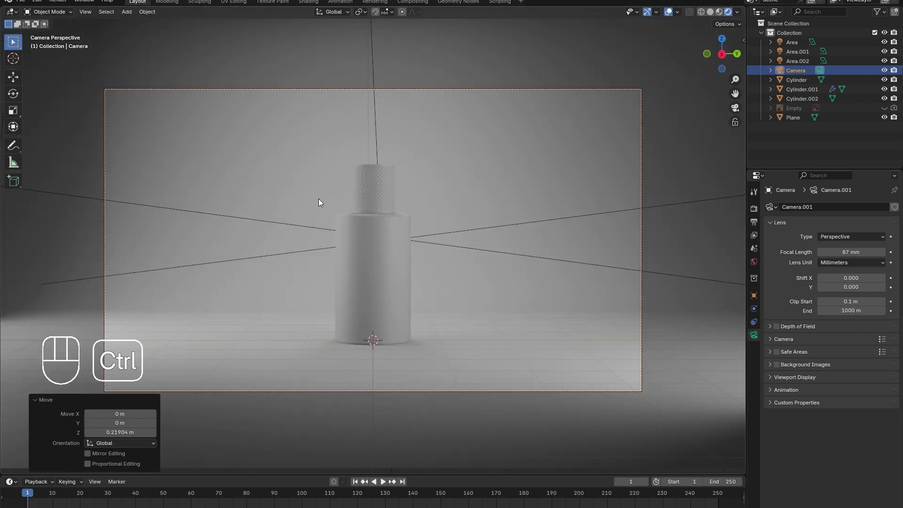
key(ctrl+b)
mouse_move(105, 88)
mouse_down()
mouse_move(499, 244)
mouse_move(675, 407)
mouse_up()
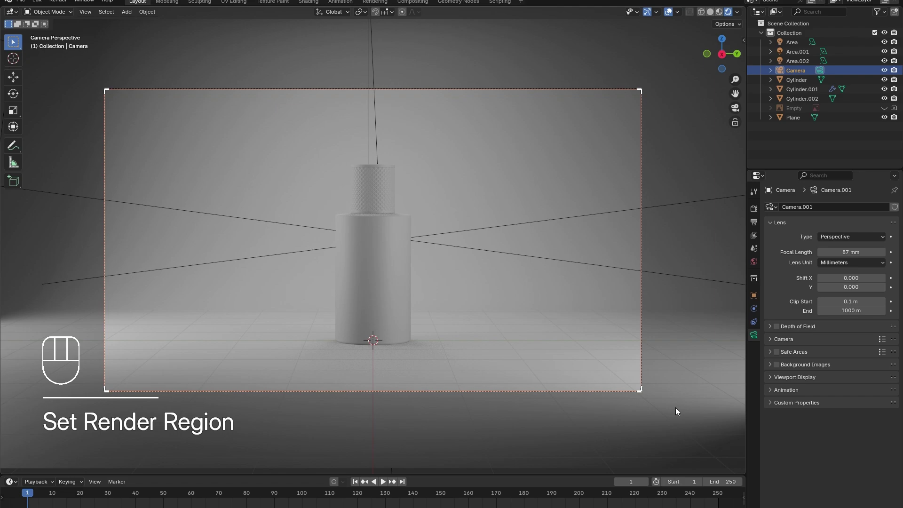
Preview the camera view with the Cycles render engine and return to EEVEE.
click(753, 208)
click(831, 208)
click(831, 238)
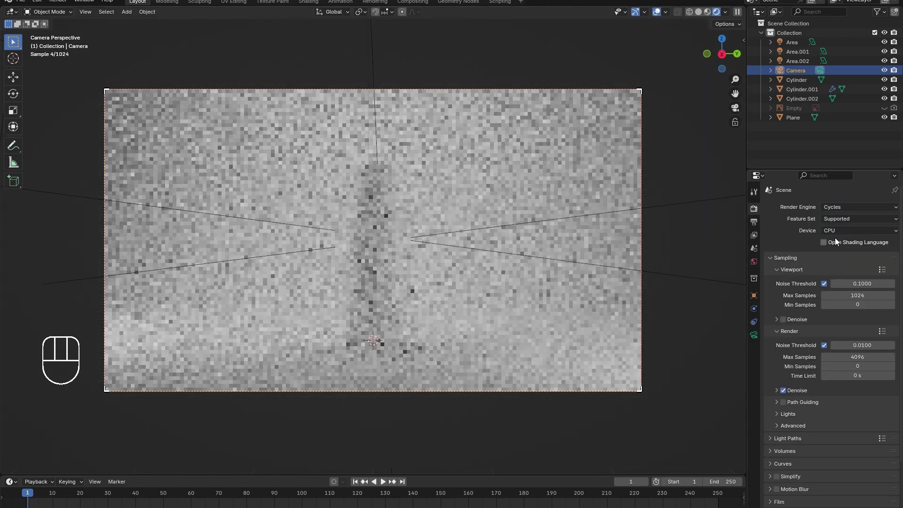
click(838, 204)
click(834, 217)
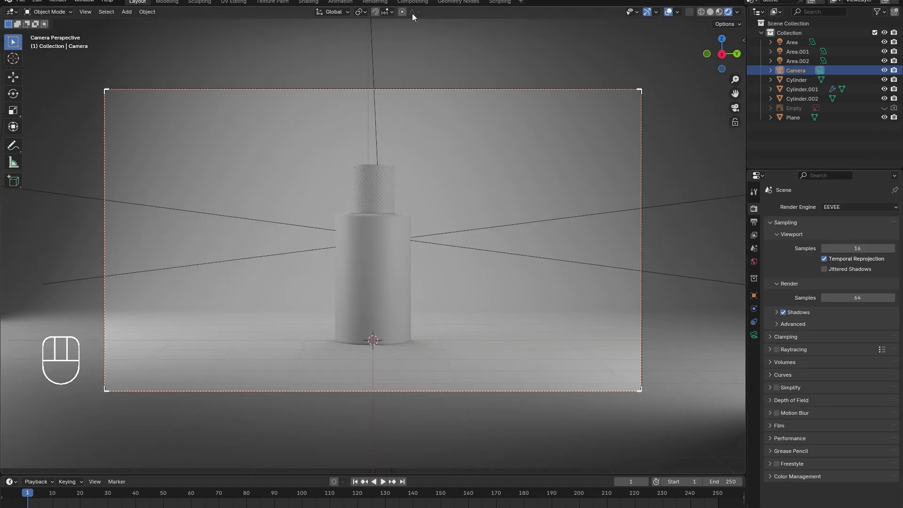
Change the bottle's outside material to a Glass BSDF with a roughness of 0.075.
click(369, 256)
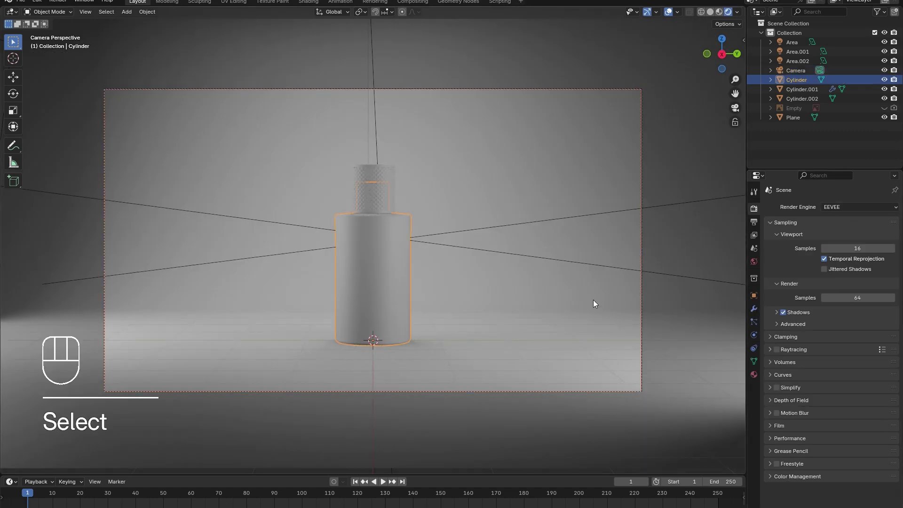
click(753, 374)
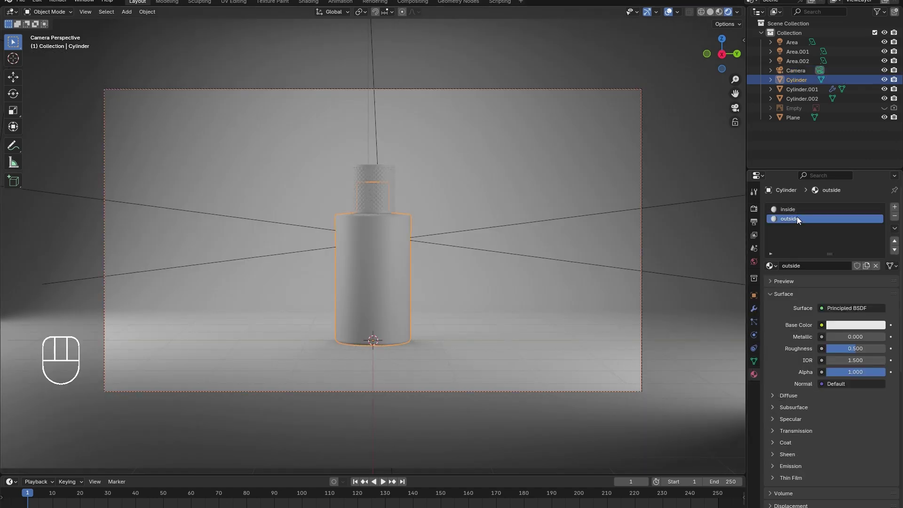
click(831, 307)
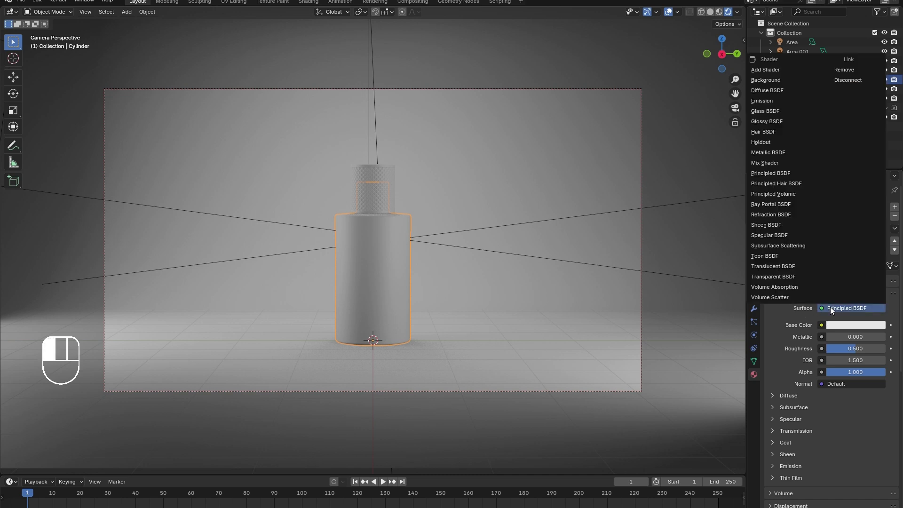
click(765, 110)
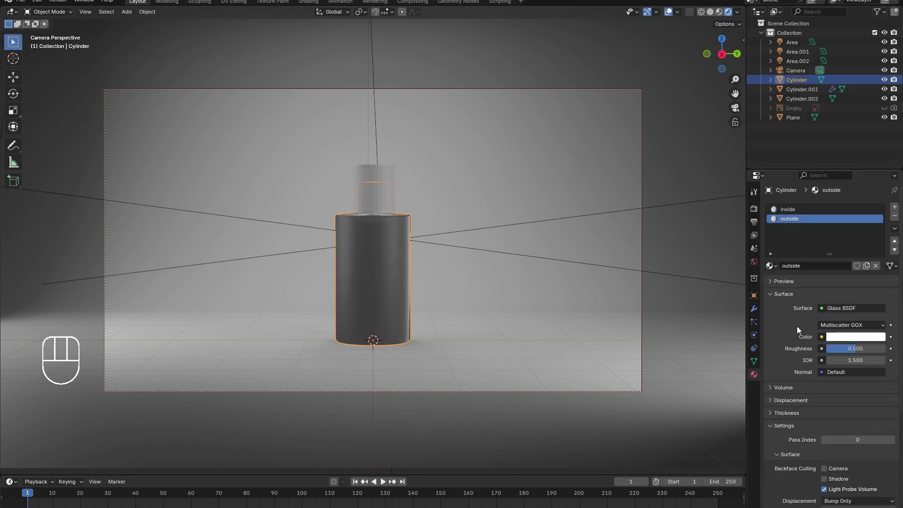
drag(857, 350, 831, 352)
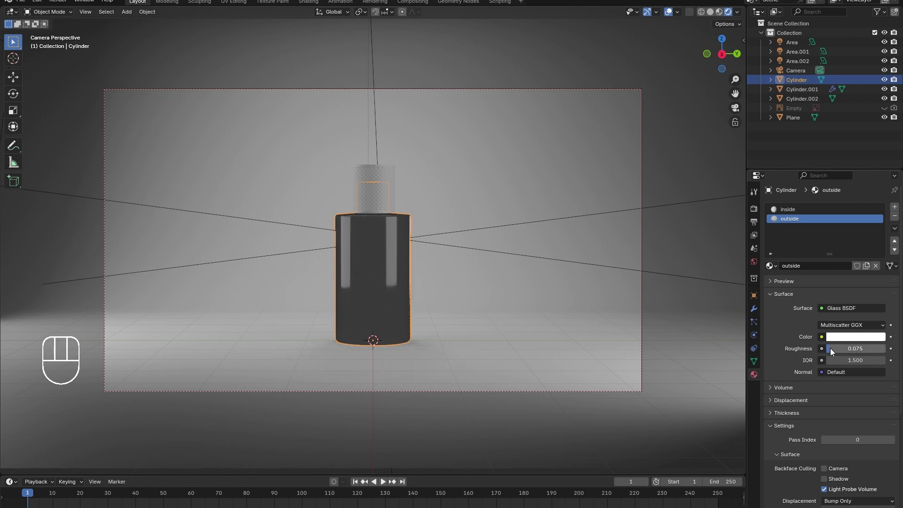
Change the bottle's inside material to a Glass BSDF with roughness 0.067 and IOR 1.33.
click(782, 212)
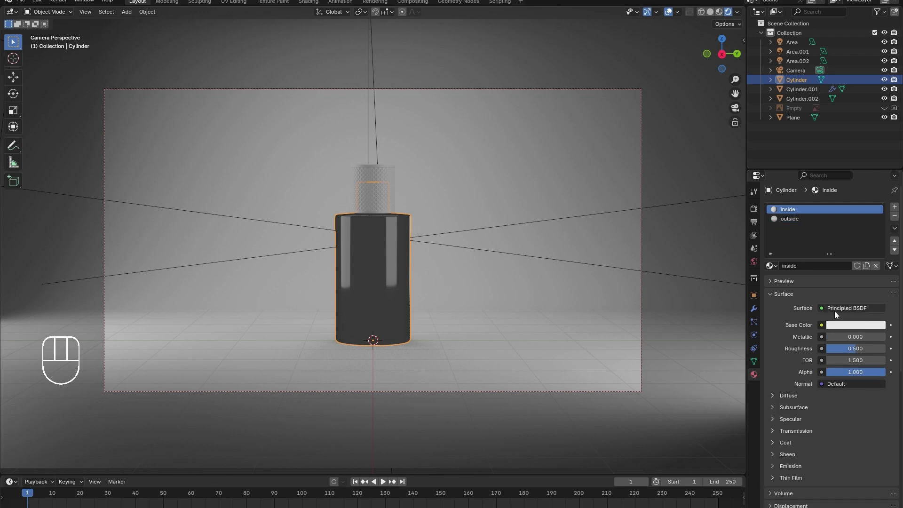
drag(834, 311, 766, 111)
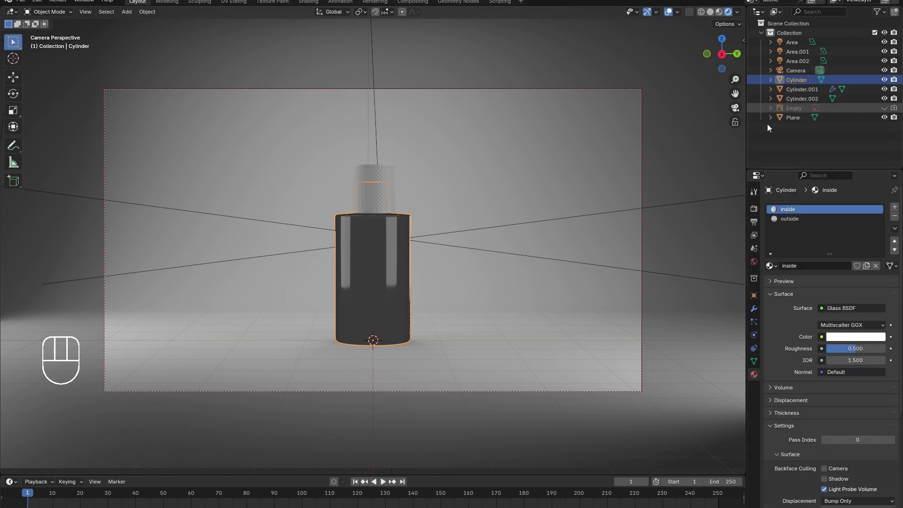
drag(853, 352, 836, 353)
click(845, 360)
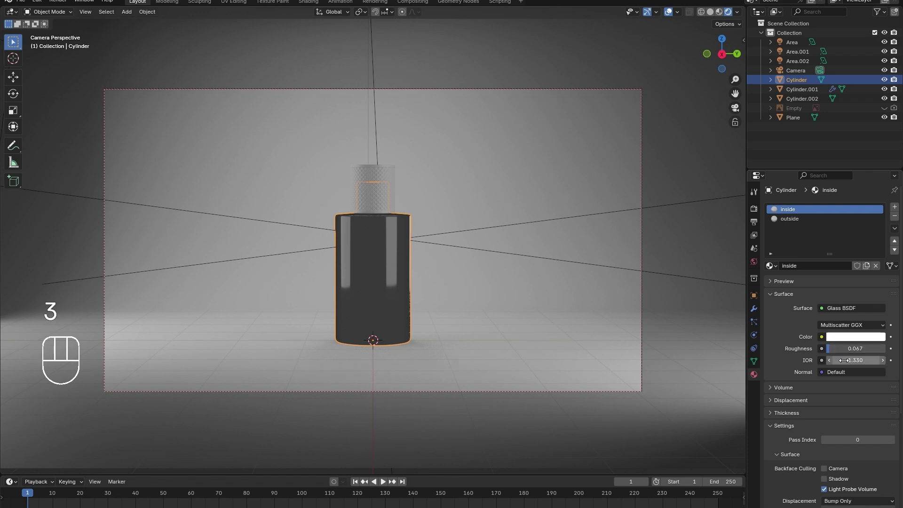
key(Return)
Set the inside glass color to hex 0ABAB5 and save the file.
click(840, 339)
click(836, 324)
text(0abab5)
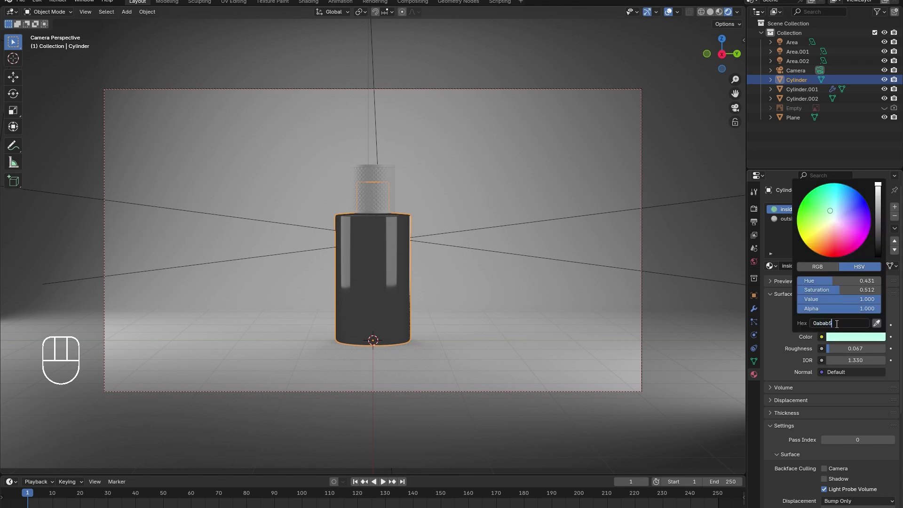
key(Return)
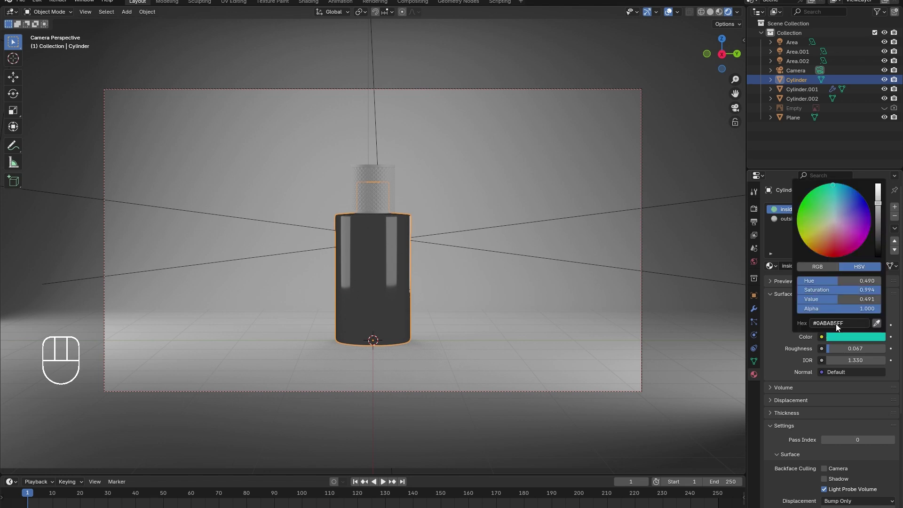
key(ctrl+s)
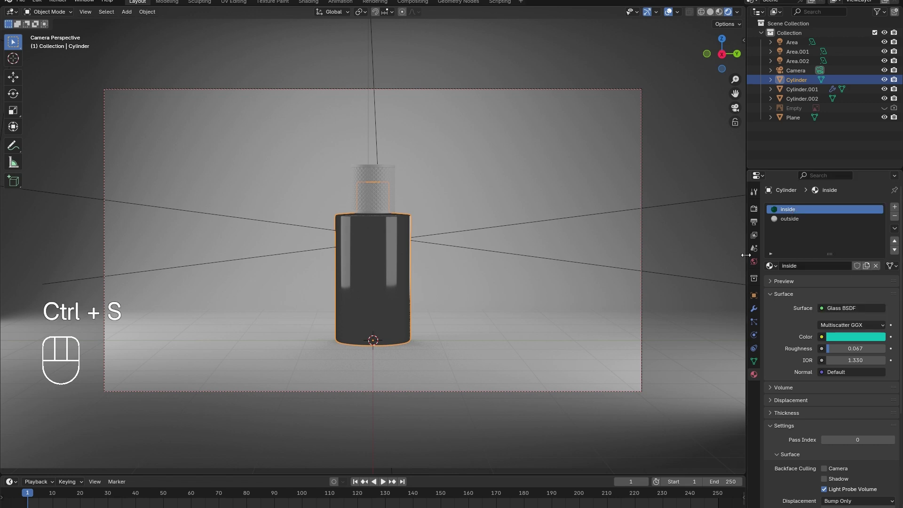
Set the scene's render engine to Cycles.
click(752, 209)
click(833, 208)
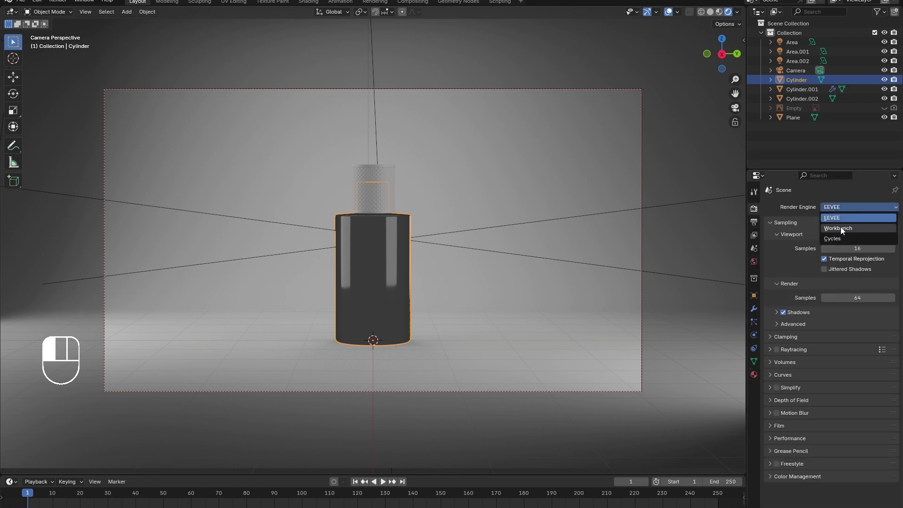
click(844, 238)
scroll(356, 337, up, 1)
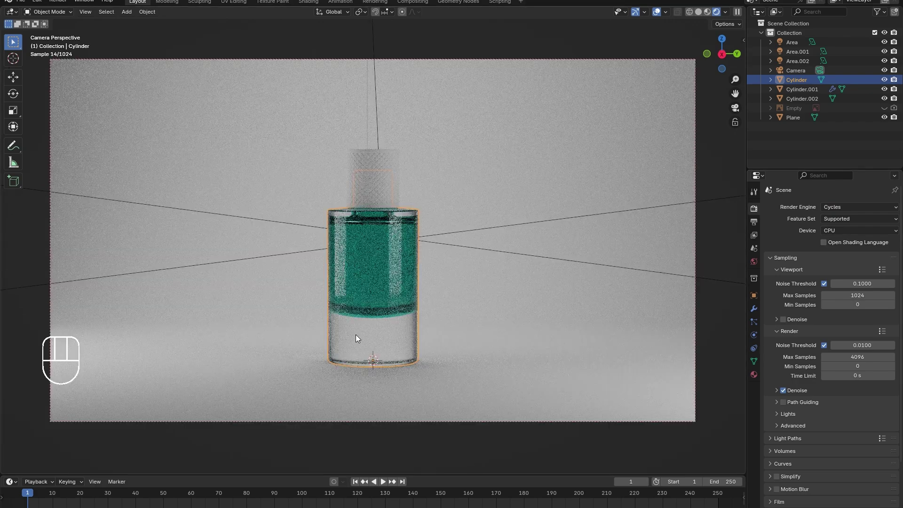
Tint the color of the bottle's outside glass material to a light cyan.
click(754, 374)
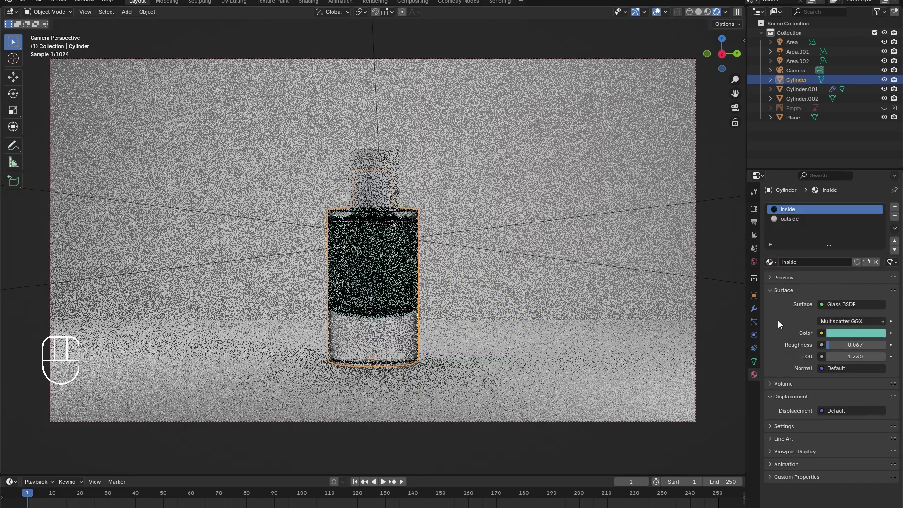
click(794, 218)
click(856, 333)
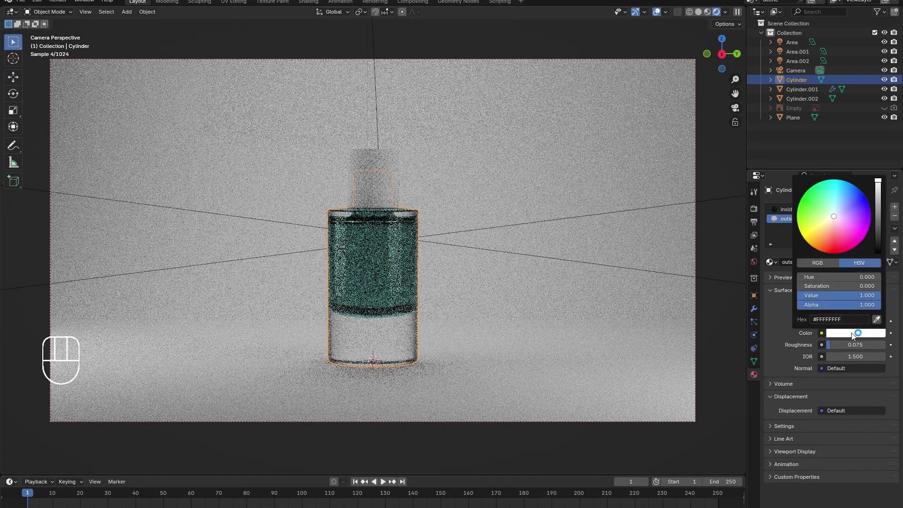
drag(844, 247, 833, 206)
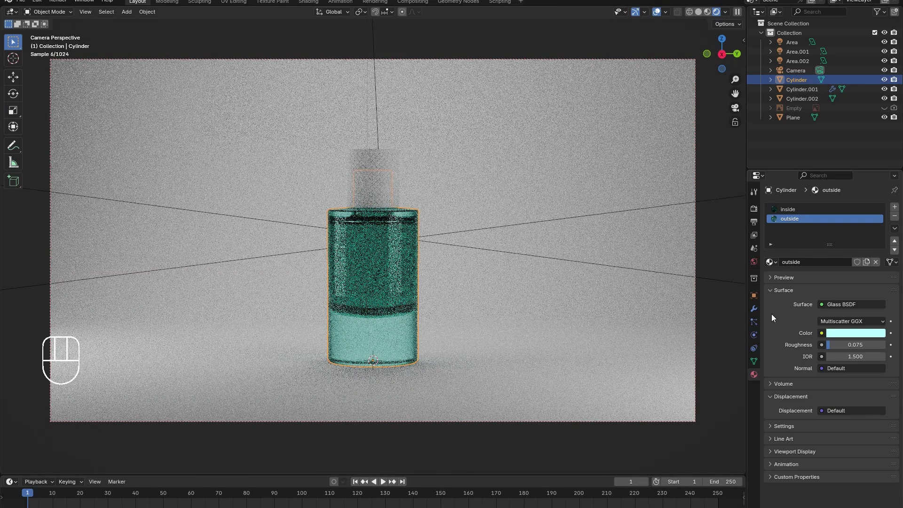
Give the knurled cap a new material with base color hex 0ABAB5, then lower the color's saturation slightly.
click(707, 11)
scroll(356, 162, up, 2)
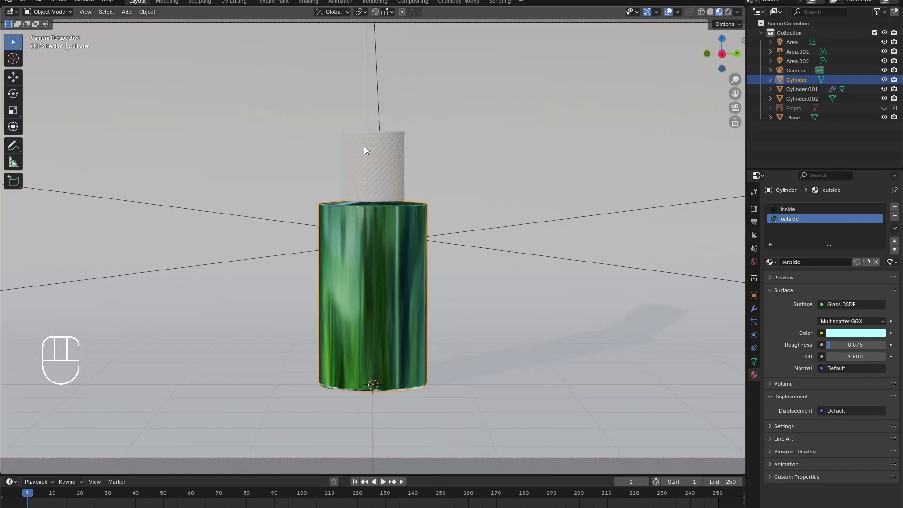
click(364, 150)
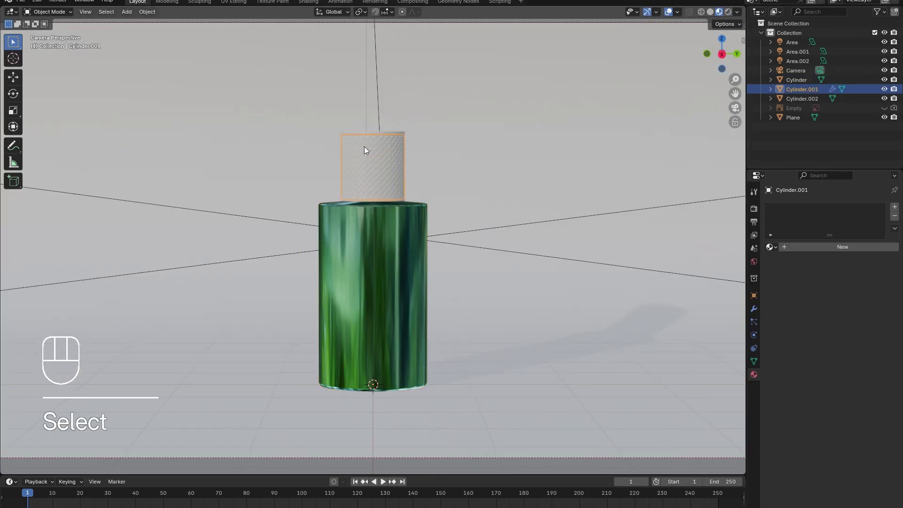
click(783, 246)
click(844, 305)
click(842, 292)
key(BackSpace)
text(0abab5)
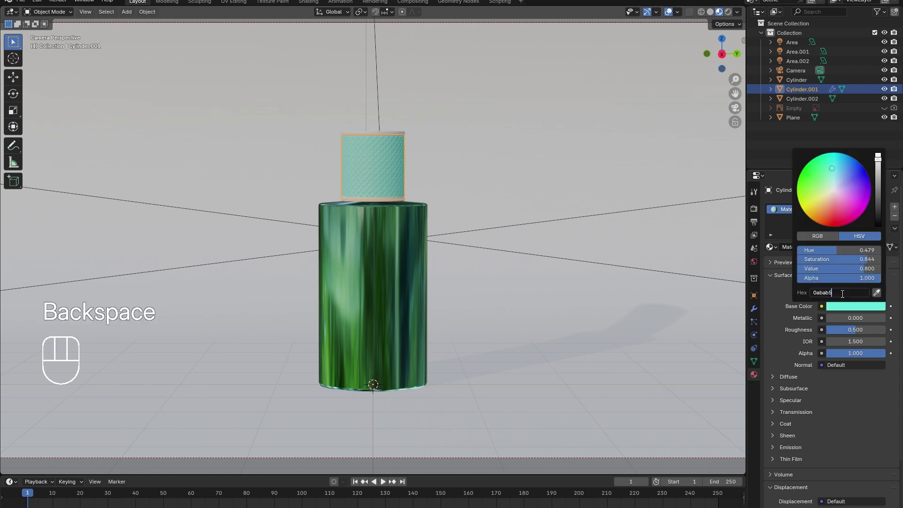
key(Return)
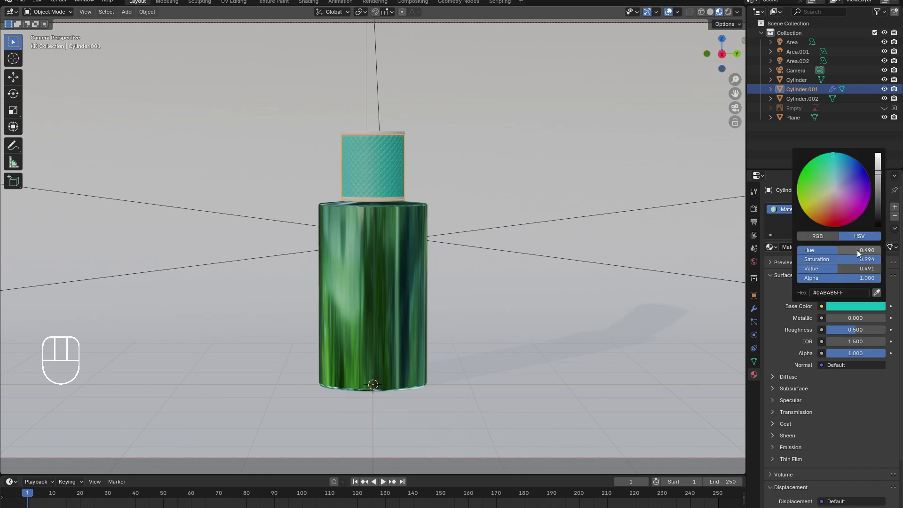
drag(857, 259, 833, 259)
Add a new metallic material to the cap's end rings and preview the bottle in rendered shading.
click(400, 136)
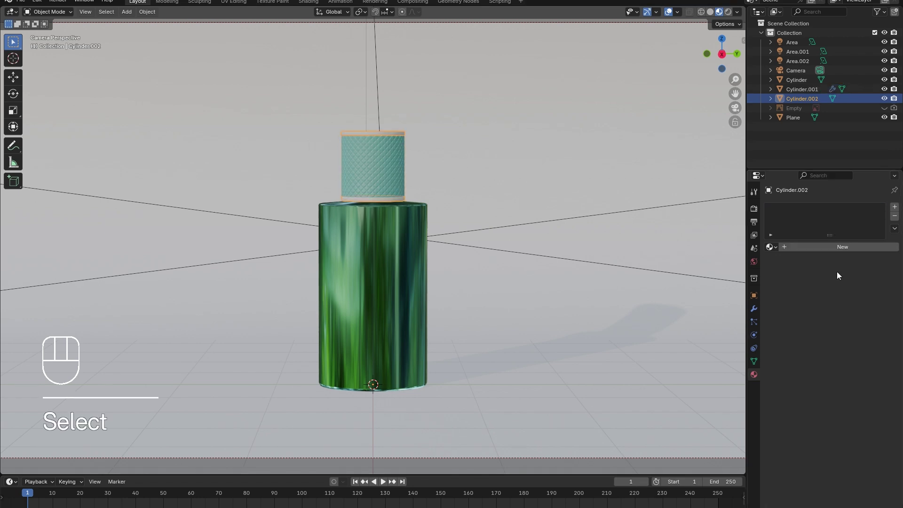
click(831, 247)
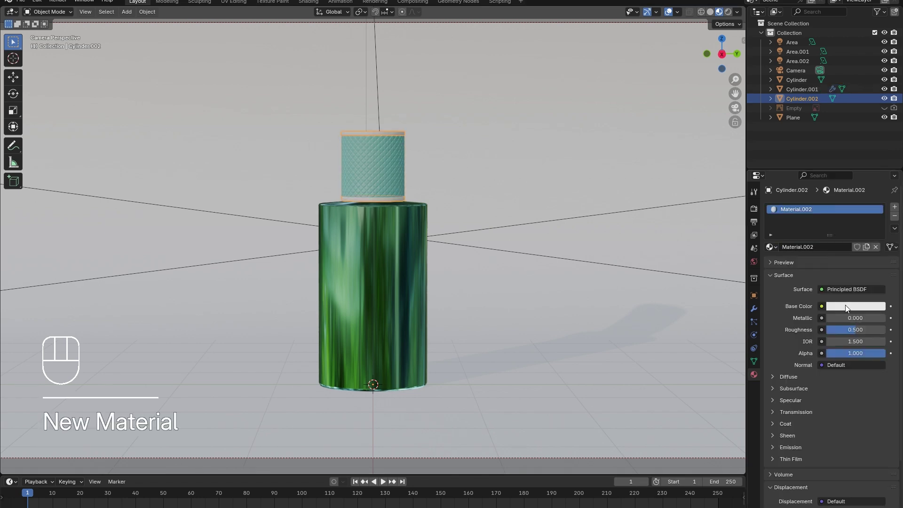
mouse_move(842, 318)
mouse_down()
mouse_move(886, 318)
mouse_move(851, 330)
mouse_up()
click(323, 143)
scroll(329, 144, up, 1)
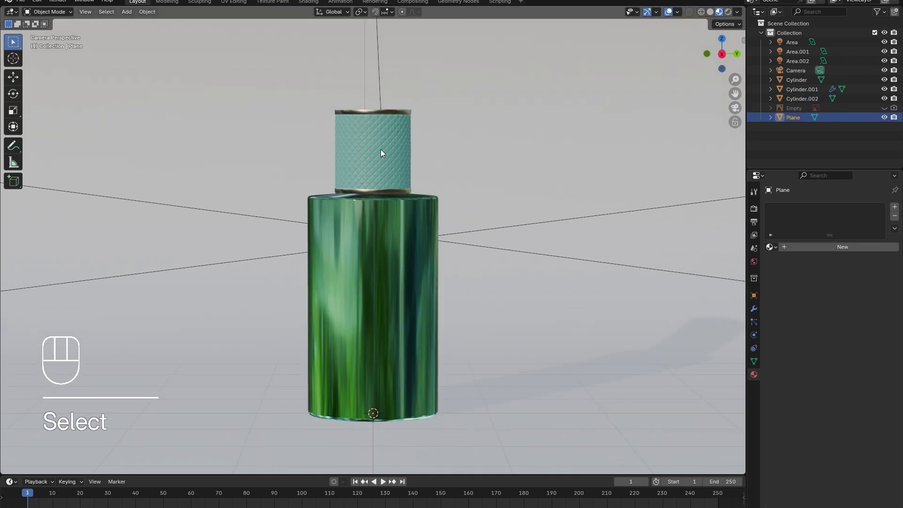
click(728, 12)
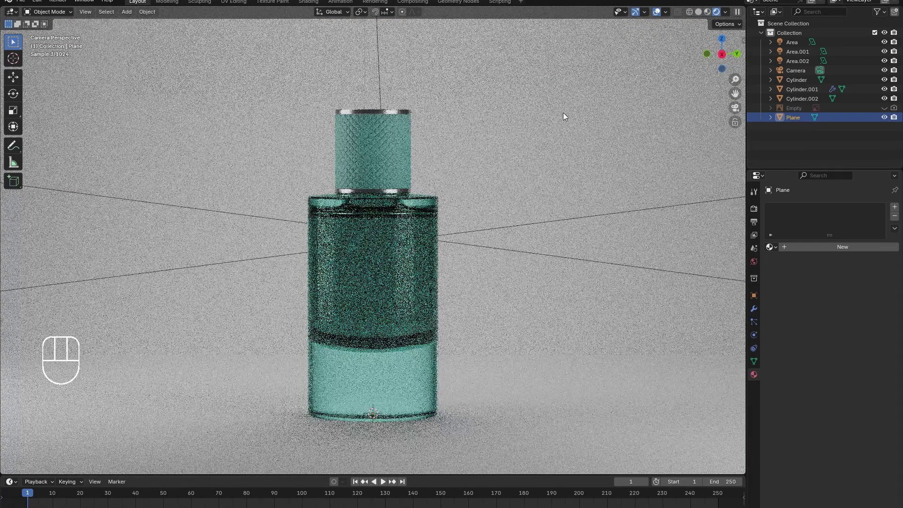
scroll(479, 302, down, 2)
click(707, 12)
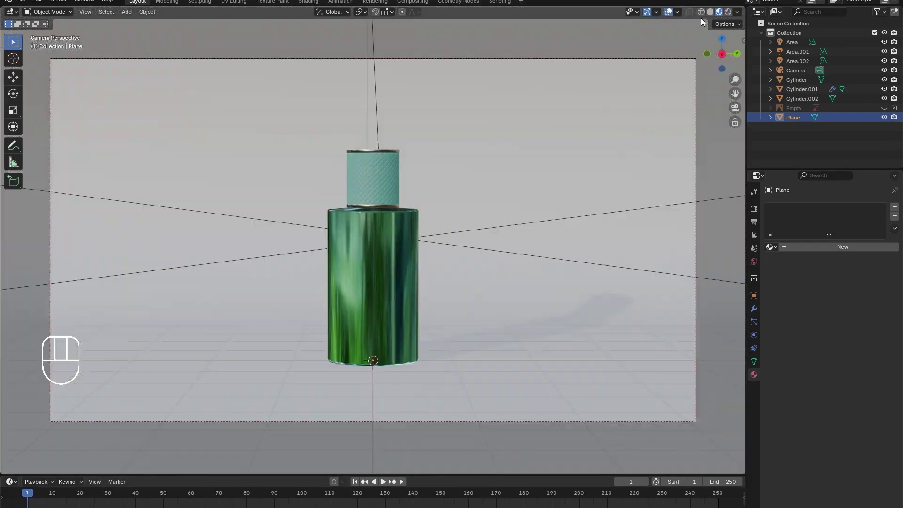
In the Shading workspace, insert a Mix Shader feeding the Material Output surface of the bottle's outside material.
click(308, 2)
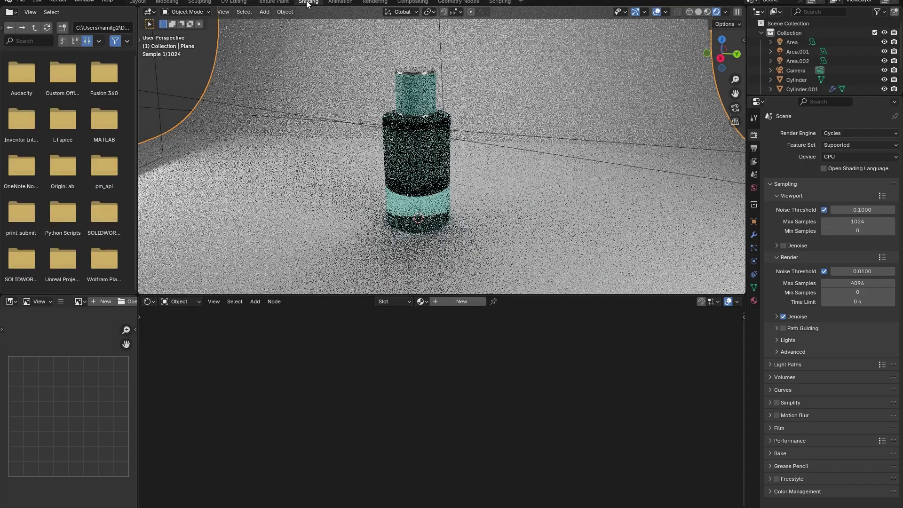
click(707, 11)
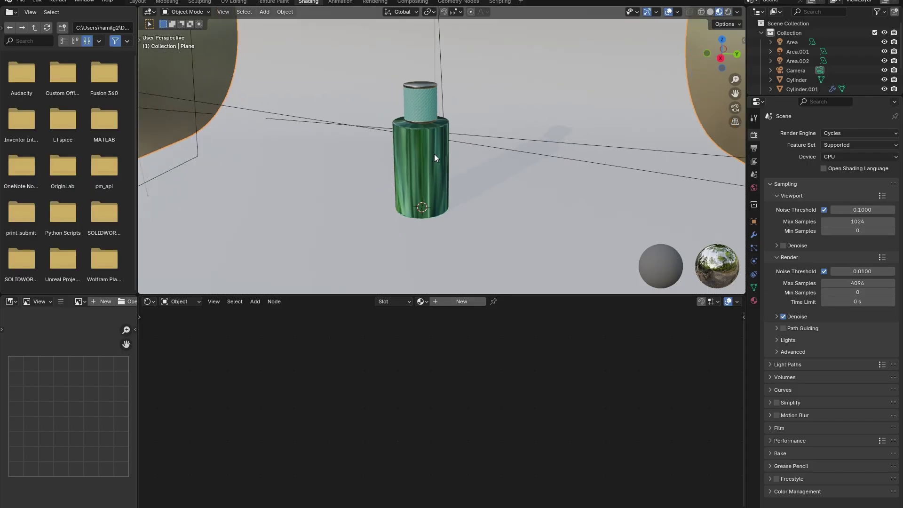
click(425, 168)
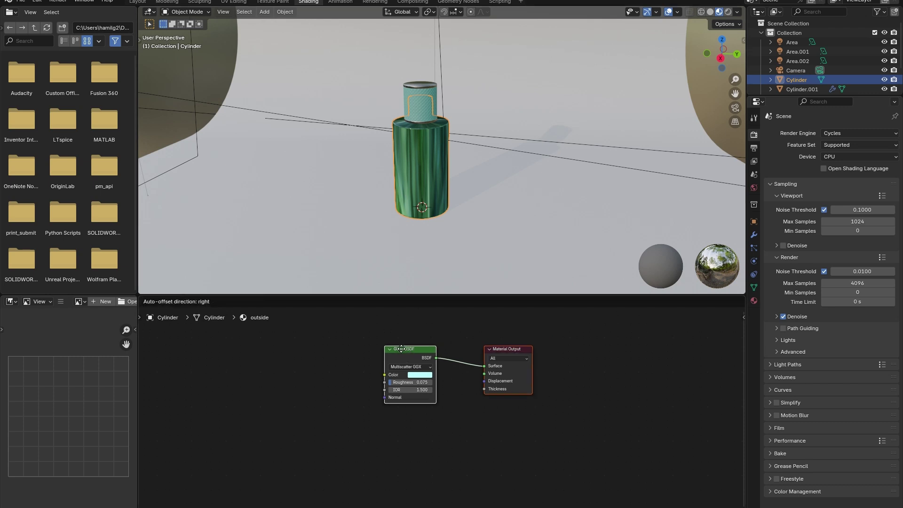
drag(424, 351, 381, 339)
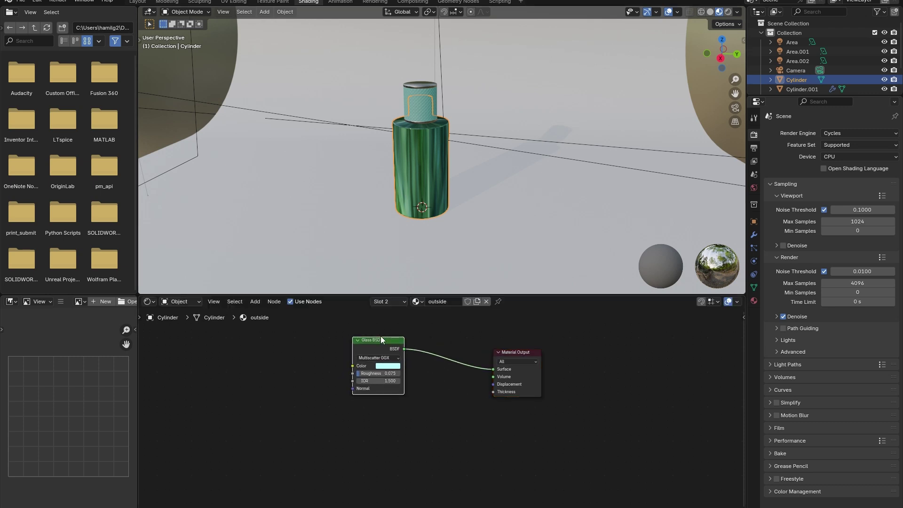
drag(492, 368, 480, 393)
text(mix)
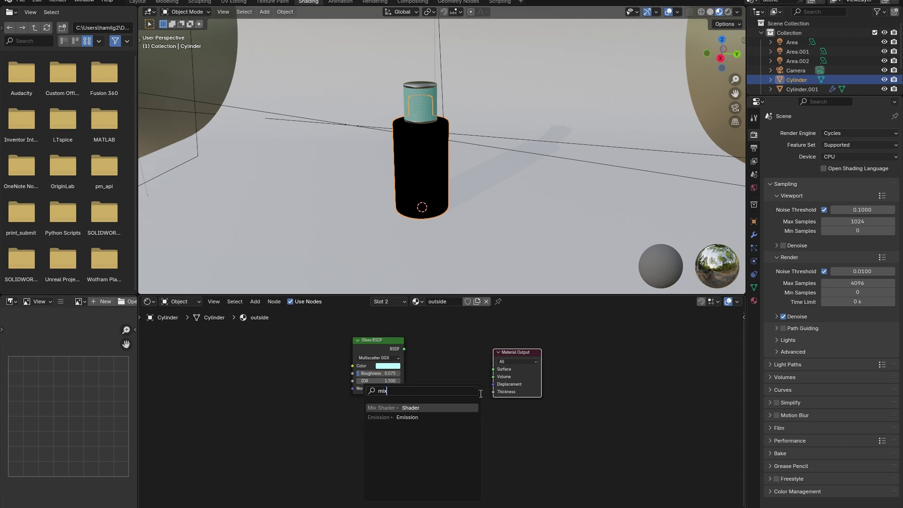
key(Return)
click(482, 357)
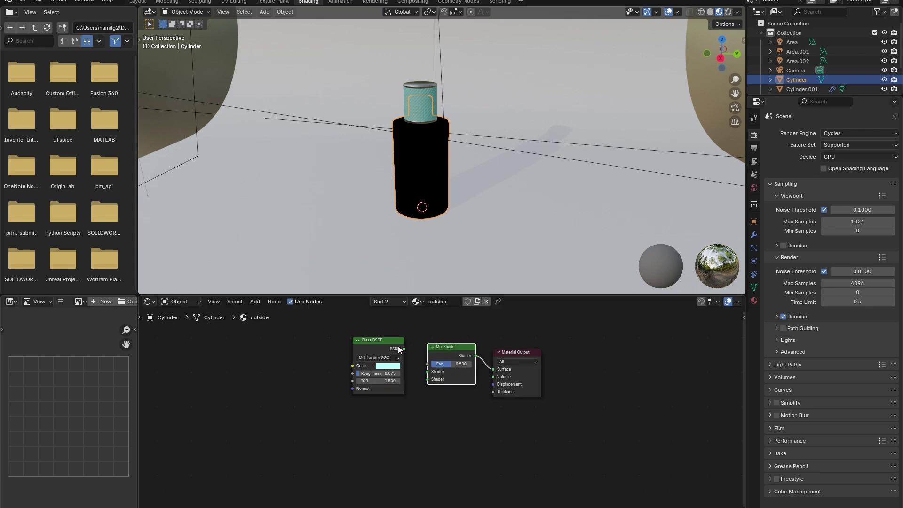
Connect the Glass BSDF to the Mix Shader's first shader input and a new Principled BSDF to its second.
drag(398, 349, 422, 449)
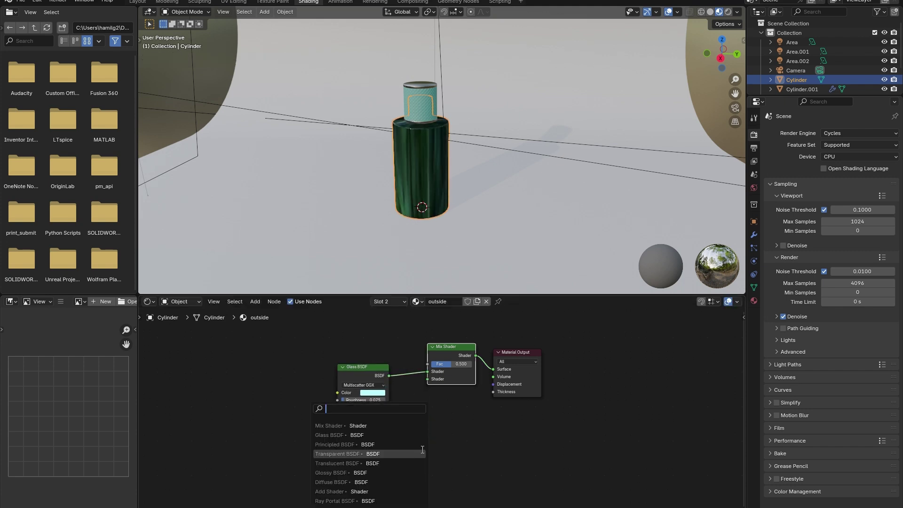
text(prin)
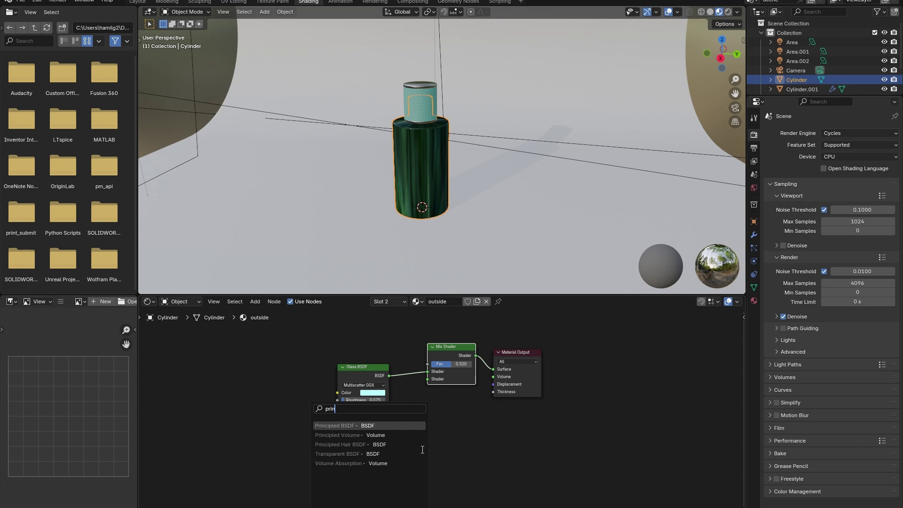
click(395, 427)
click(378, 419)
middle_drag(438, 433, 439, 410)
scroll(439, 409, down, 1)
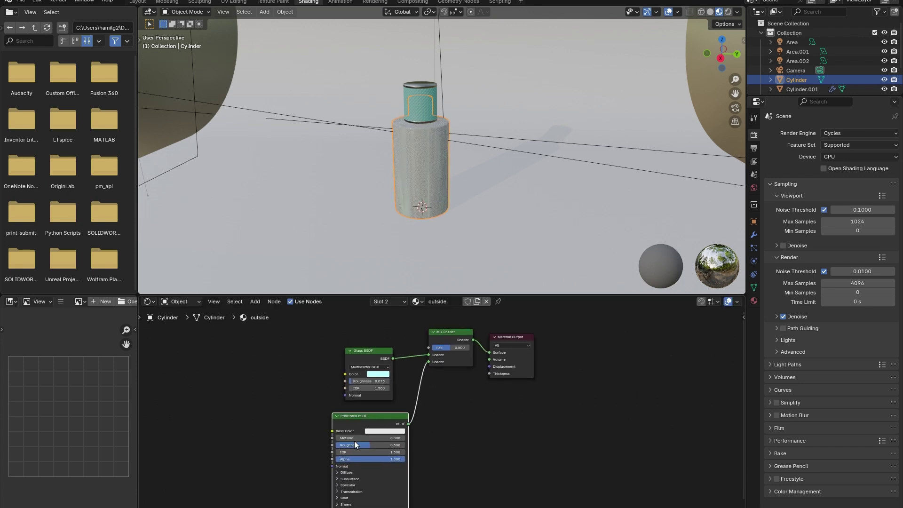
Set the Principled BSDF to metallic 1.0 and roughness 0.150 with a light grey base color.
drag(350, 438, 397, 441)
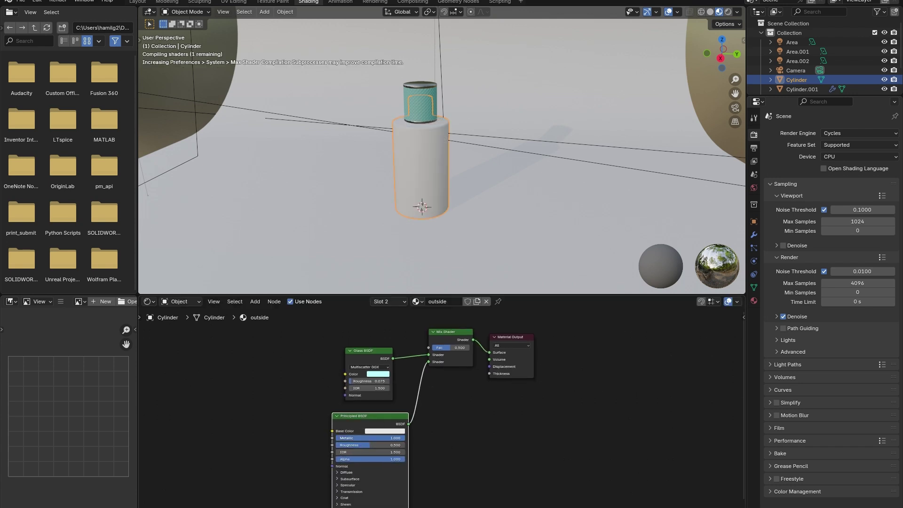
click(392, 431)
drag(423, 332, 423, 342)
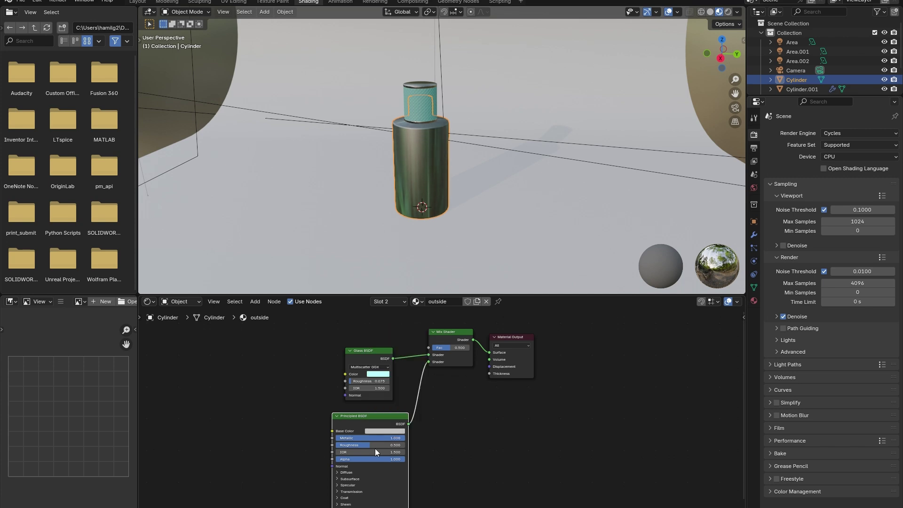
drag(371, 444, 348, 445)
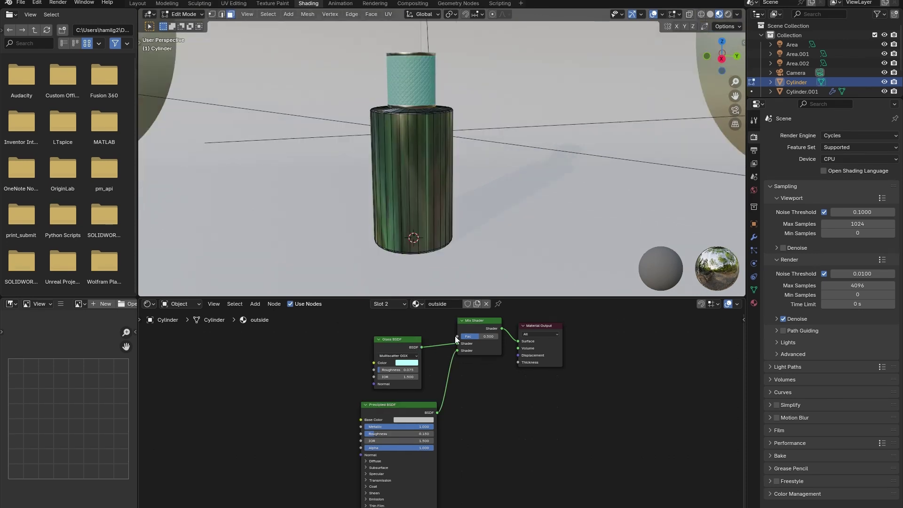
Add an Image Texture node loaded with logo.png and link its Alpha output to the Mix Shader's Fac.
drag(455, 336, 300, 343)
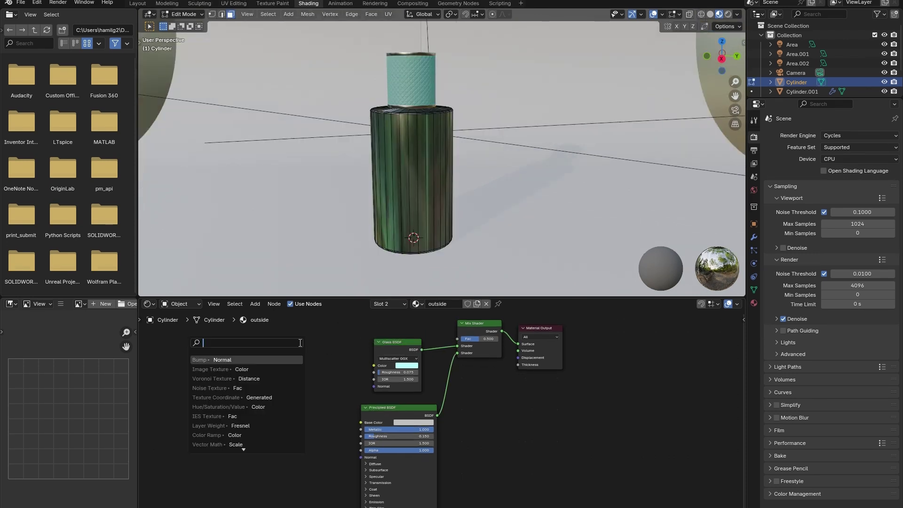
text(image)
key(Return)
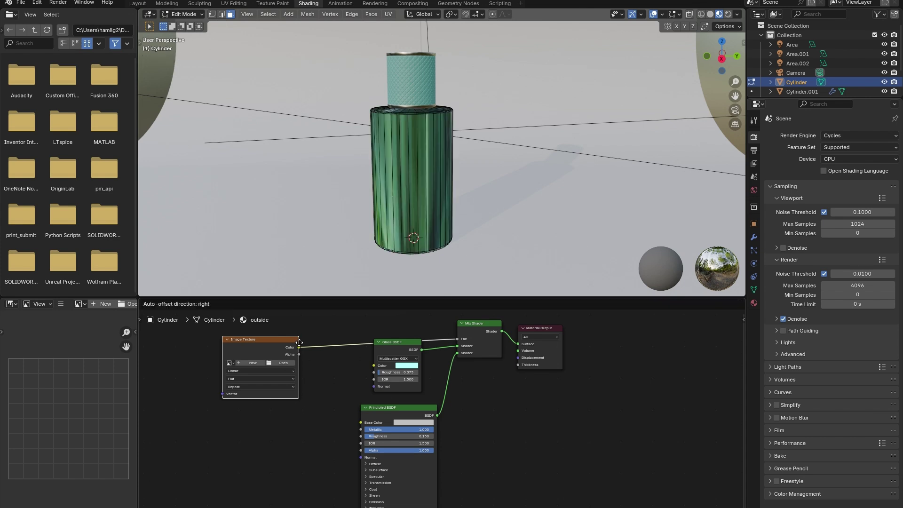
click(299, 343)
drag(298, 354, 457, 339)
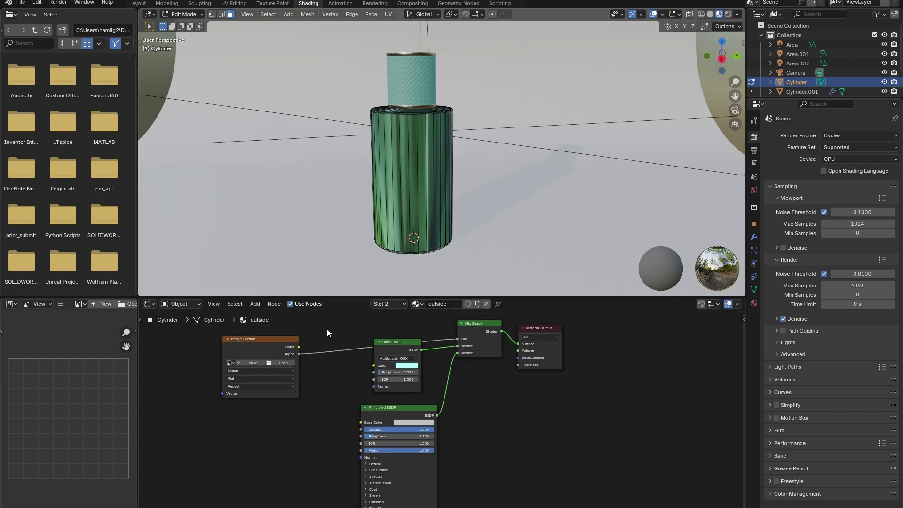
click(277, 362)
double_click(356, 241)
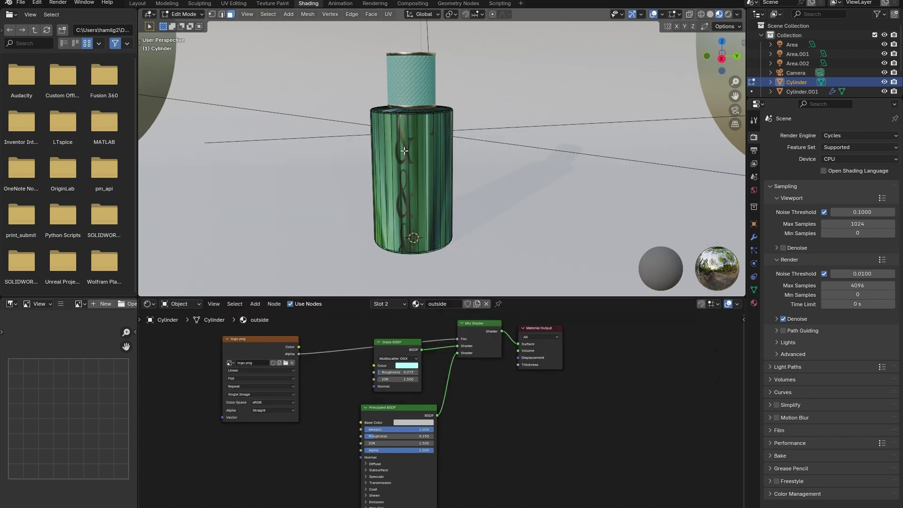
In the UV Editing workspace, shrink all the bottle's UVs and move them to an empty area above the logo's letters.
middle_drag(404, 150, 329, 124)
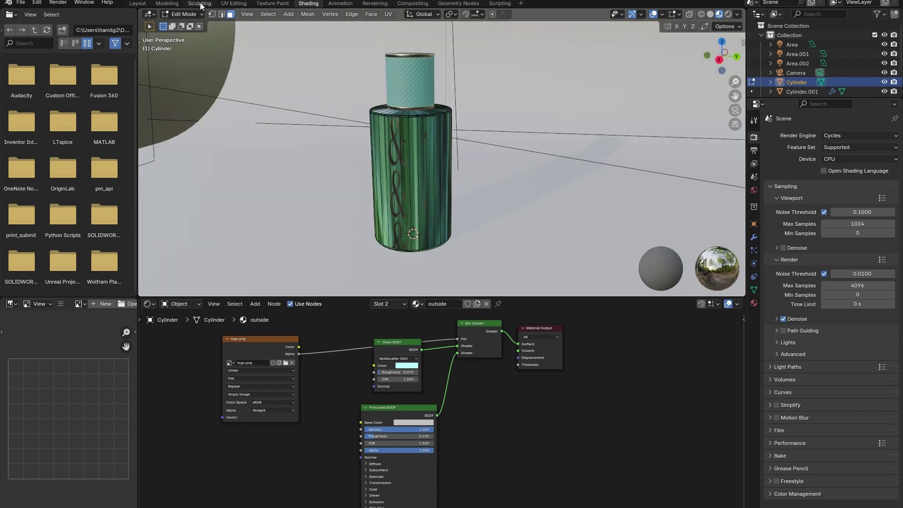
click(236, 5)
key(a)
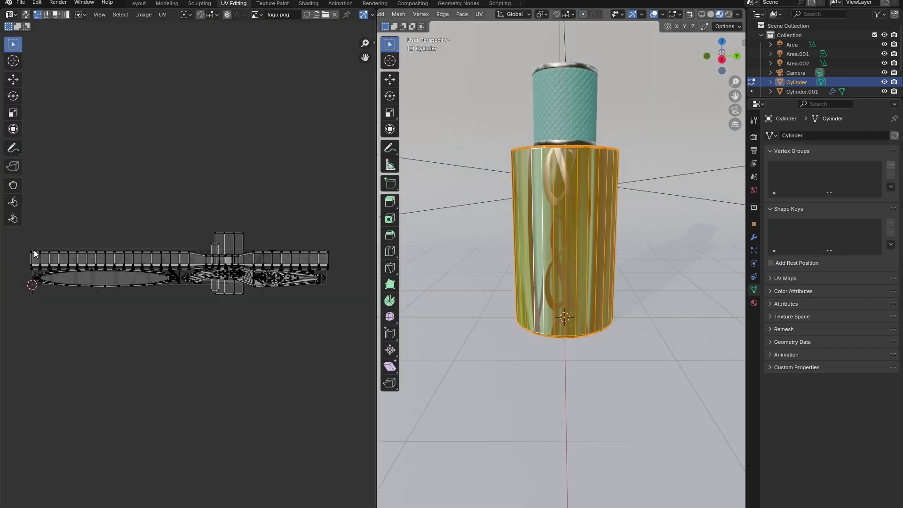
key(a)
key(s)
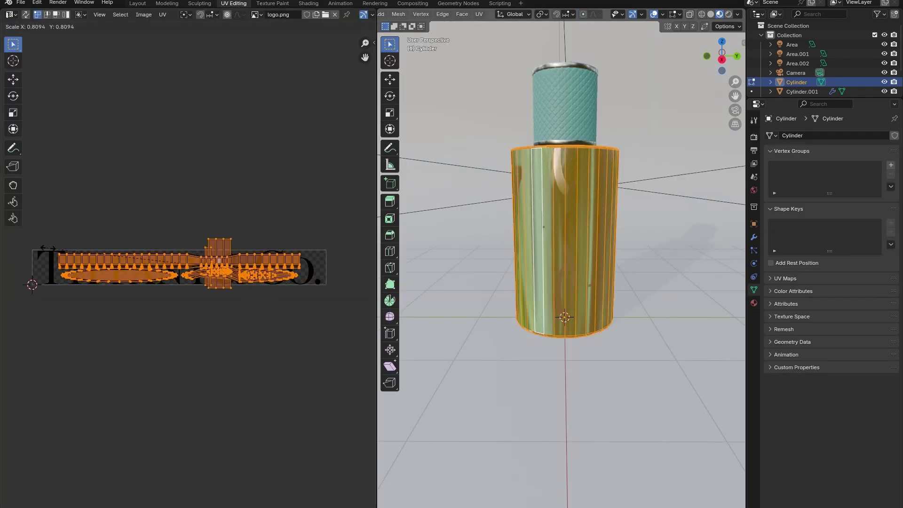
click(181, 276)
key(g)
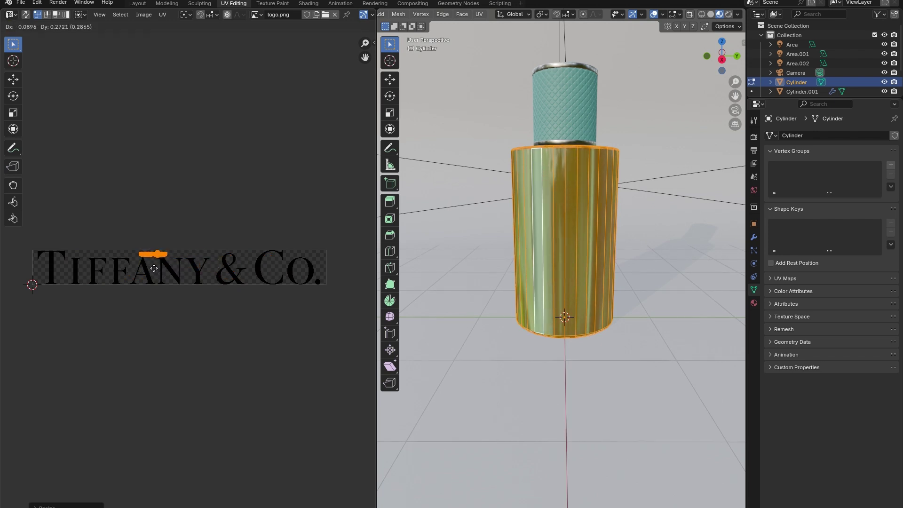
click(150, 267)
Select three adjacent front faces of the bottle and scale their UVs up to beyond the logo's height.
click(542, 208)
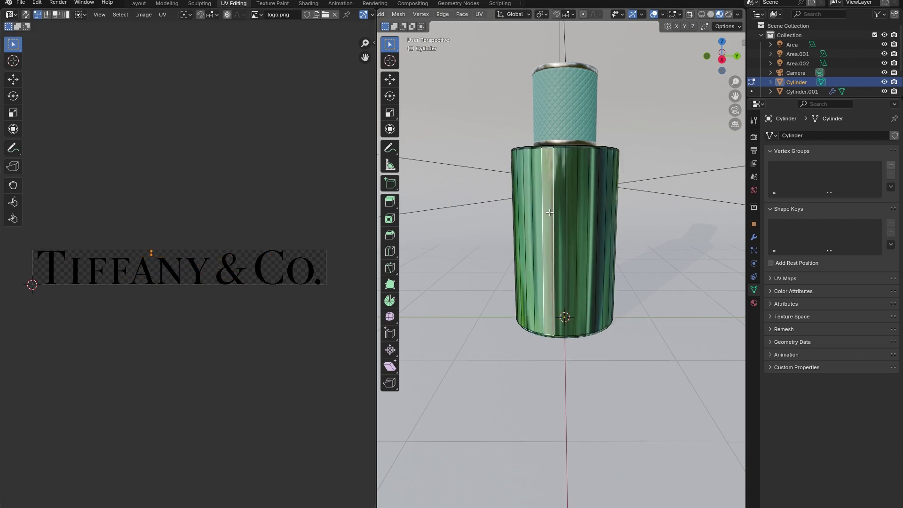
shift+click(559, 214)
shift+click(569, 214)
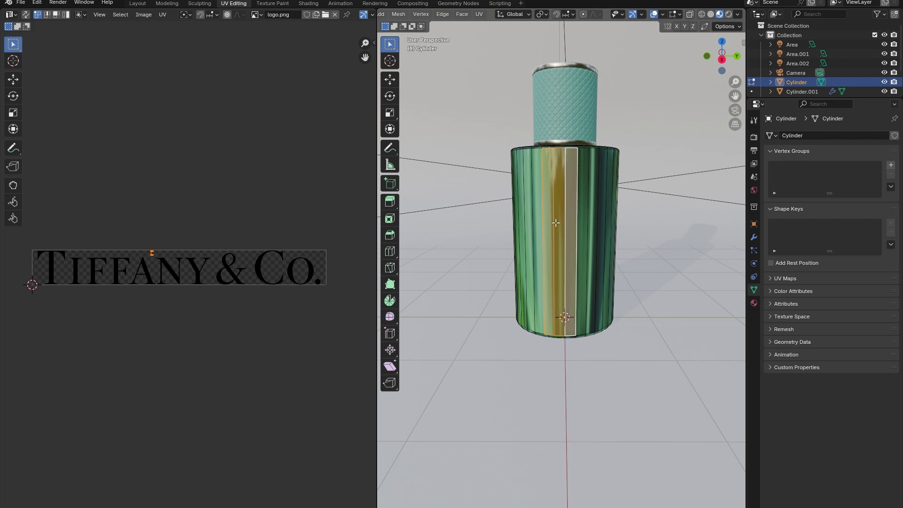
key(s)
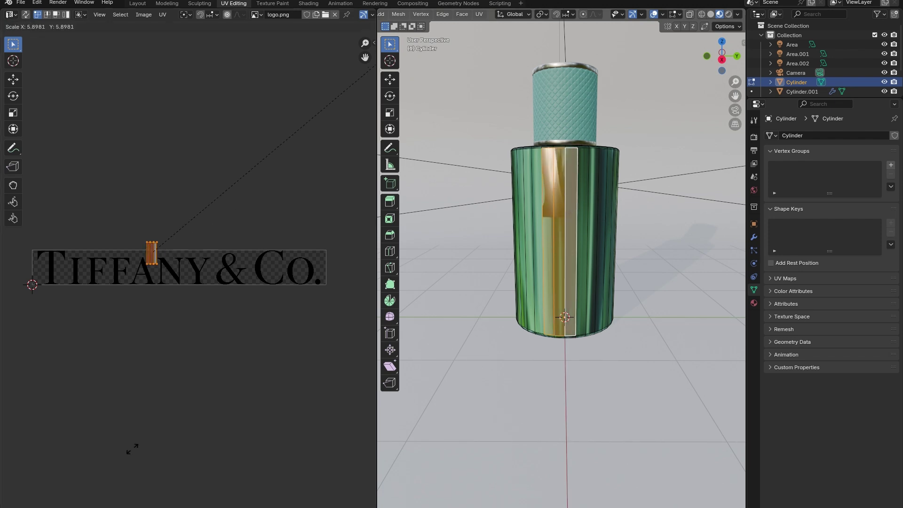
click(126, 87)
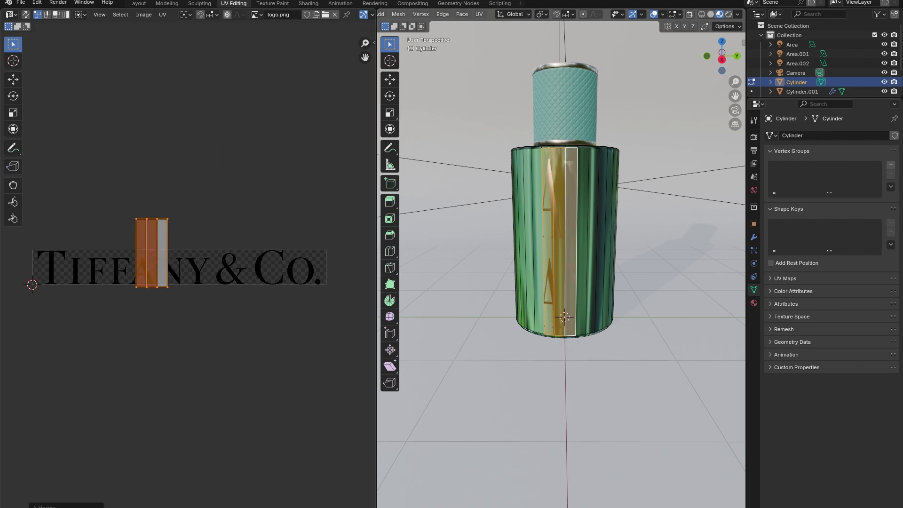
Move the selected front faces' UVs over the logo's ampersand and enlarge them further.
key(g)
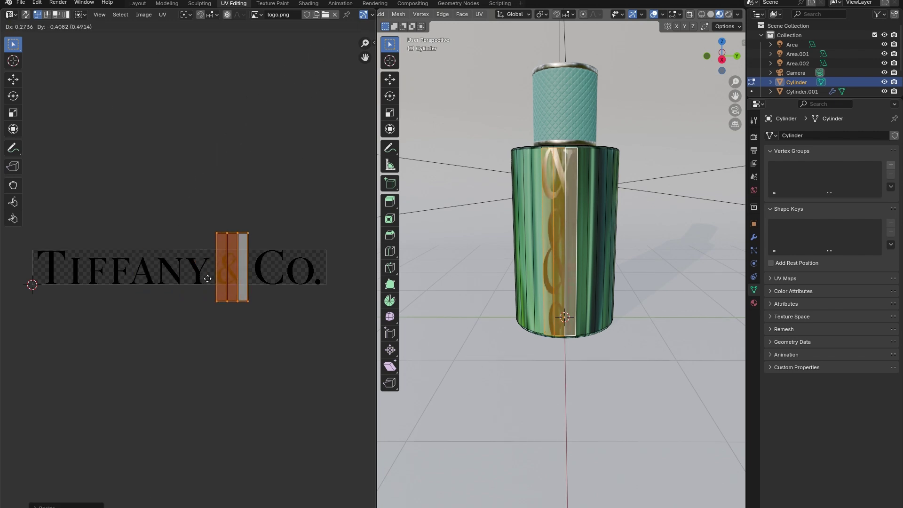
click(205, 277)
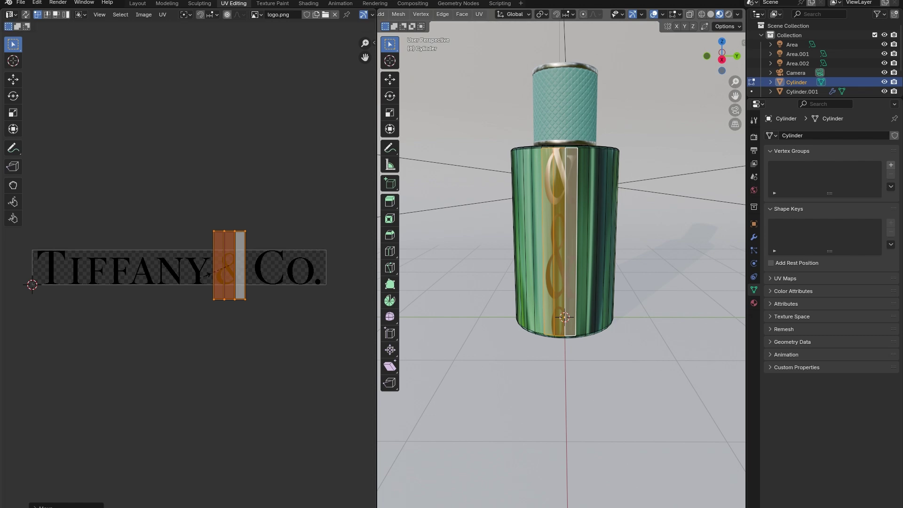
key(s)
click(185, 293)
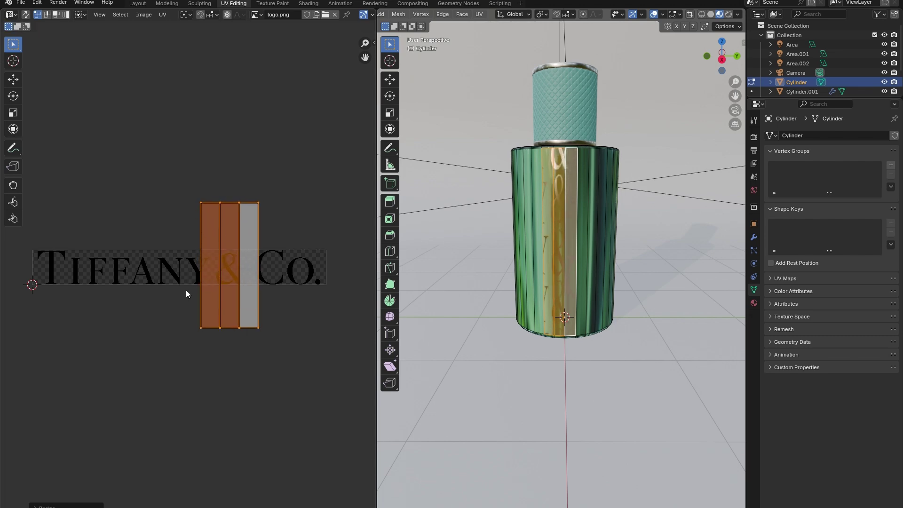
Narrow the selected front faces' UVs horizontally around the logo's ampersand.
key(s)
key(x)
click(209, 279)
In the Shading workspace, set the logo image texture's extension to Clip so the ampersand does not repeat on the bottle.
click(308, 3)
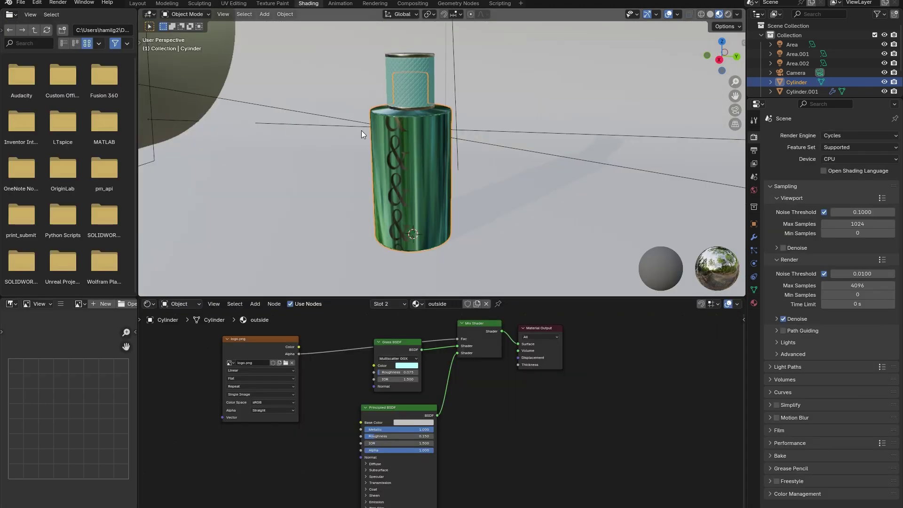
click(250, 385)
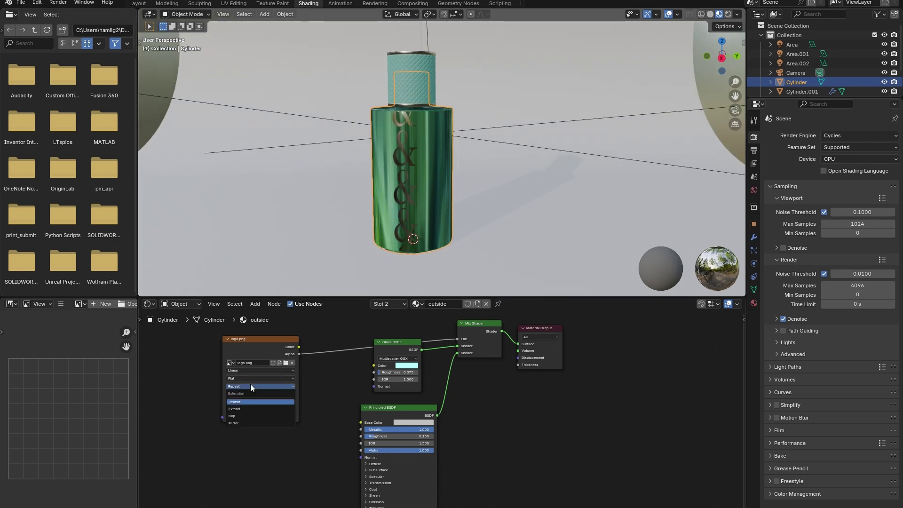
click(242, 416)
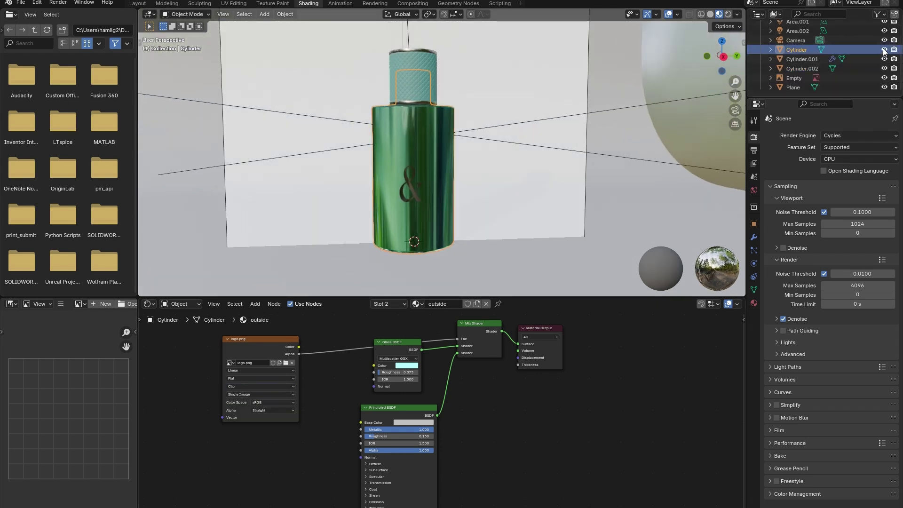
click(883, 50)
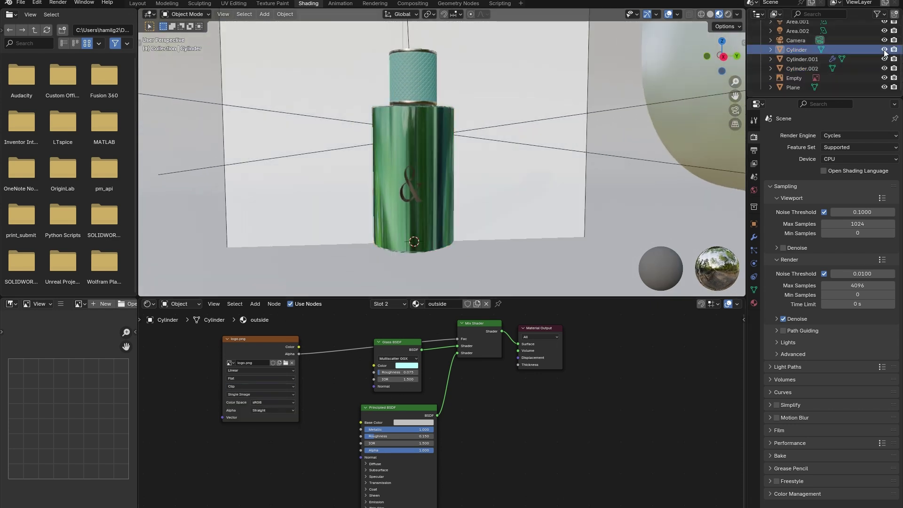
click(884, 50)
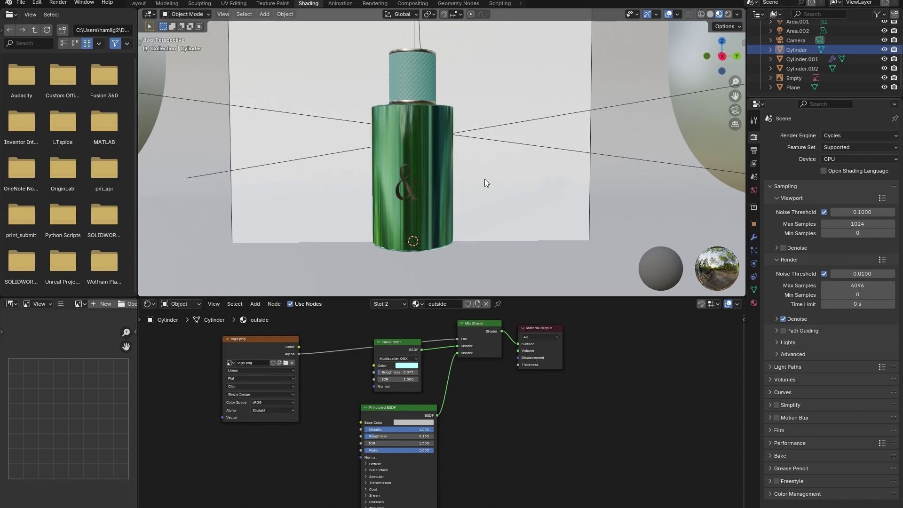
Back in the UV Editing workspace, move the selected faces' UVs down so the ampersand sits higher on the bottle.
click(224, 3)
key(g)
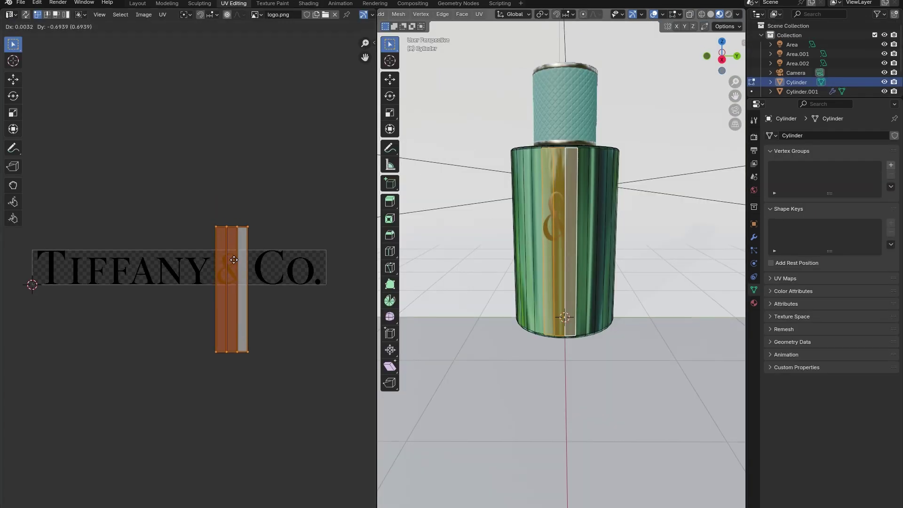
click(234, 261)
click(883, 82)
click(883, 82)
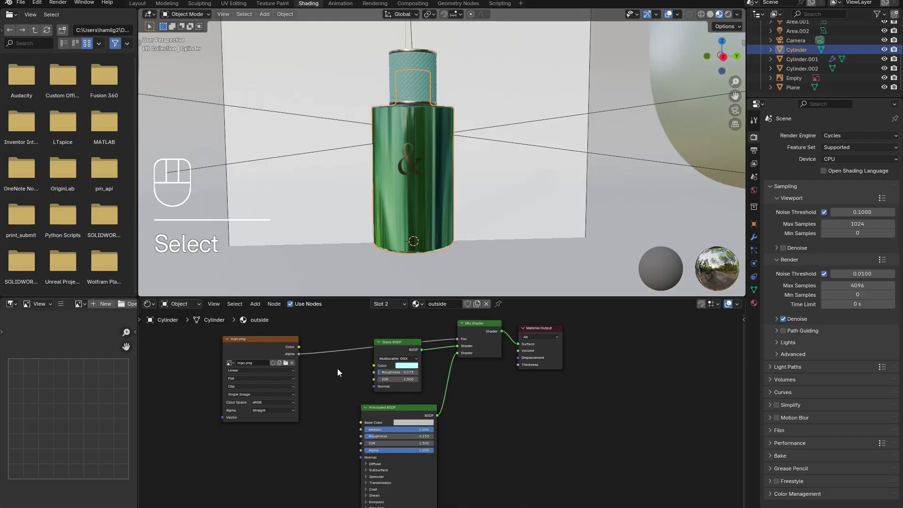
In the bottle's shader nodes, add a Bump node feeding the Principled BSDF's Normal and link the logo's Alpha to its Height.
middle_drag(351, 394, 395, 387)
scroll(395, 387, down, 1)
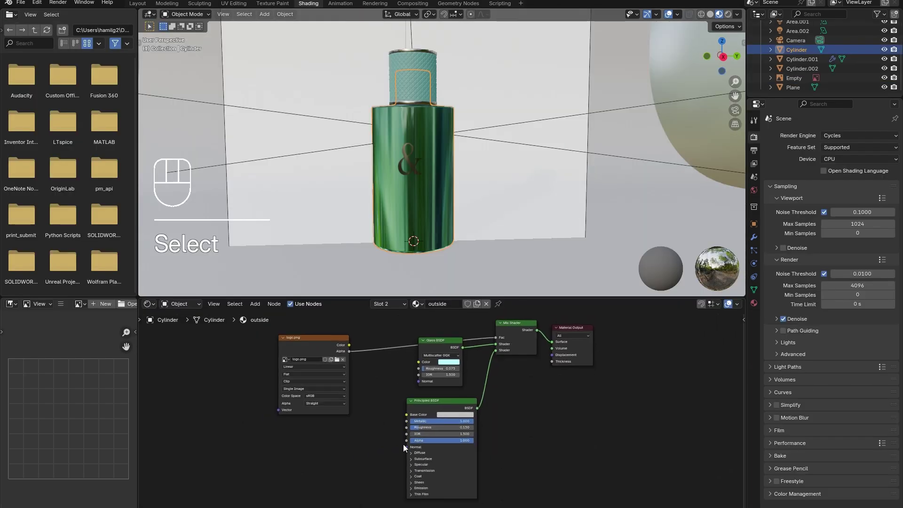
drag(405, 446, 376, 461)
text(bump)
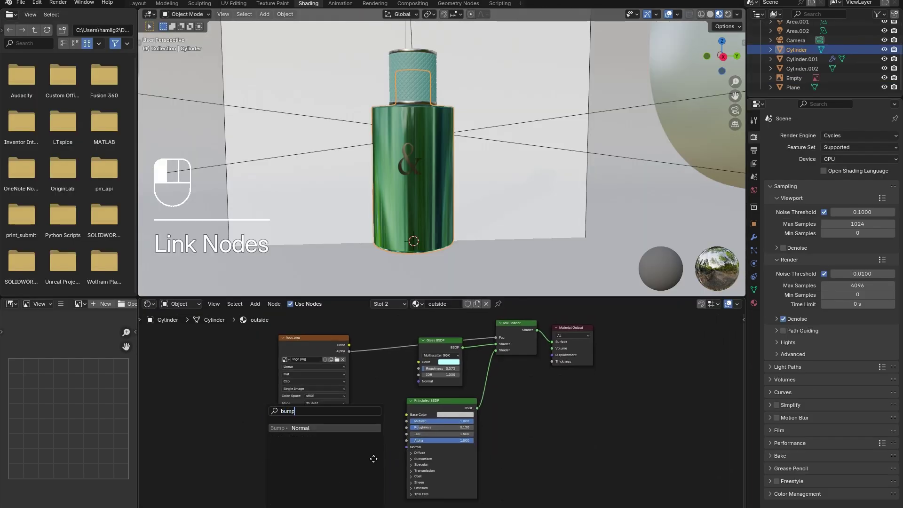
key(Return)
click(386, 442)
drag(348, 473, 350, 351)
Rearrange the Bump, Principled BSDF, Glass BSDF, Mix Shader and Material Output nodes so they are spaced apart.
drag(368, 439, 383, 378)
drag(424, 403, 442, 399)
drag(578, 327, 612, 333)
drag(518, 325, 548, 336)
click(445, 342)
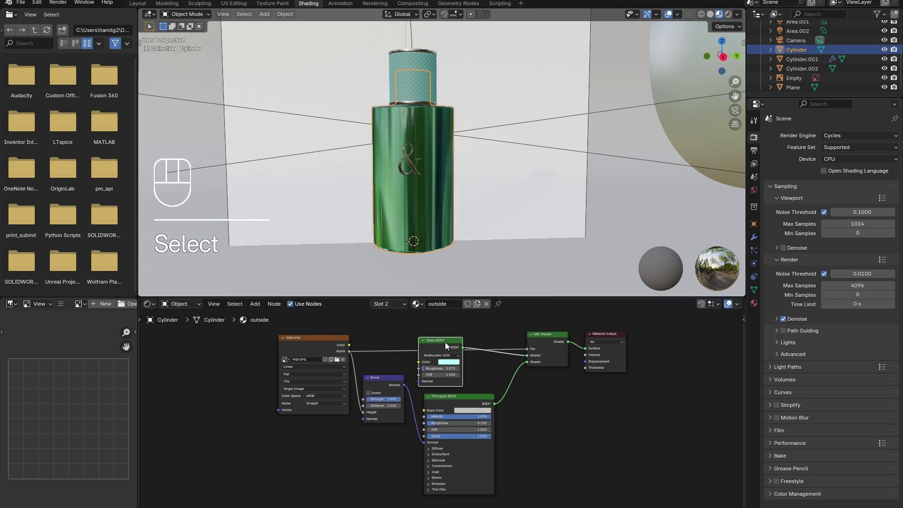
drag(445, 342, 465, 331)
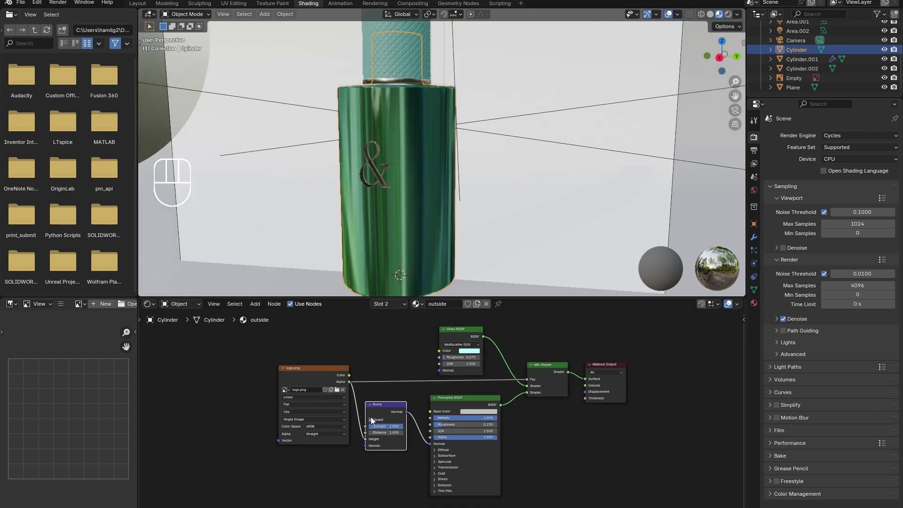
Enable Invert on the Bump node, set its Distance to 7.7 and inspect the ampersand up close.
click(371, 419)
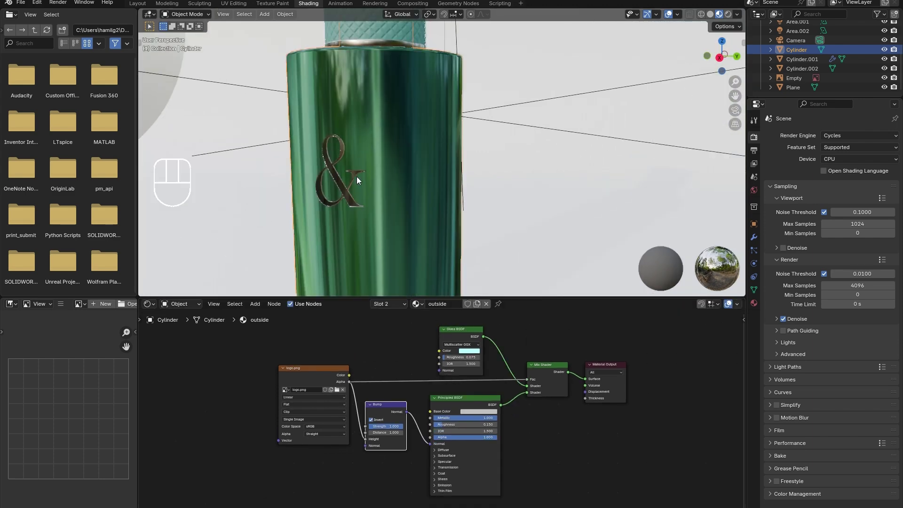
middle_drag(357, 177, 371, 179)
scroll(371, 179, down, 1)
drag(379, 433, 410, 432)
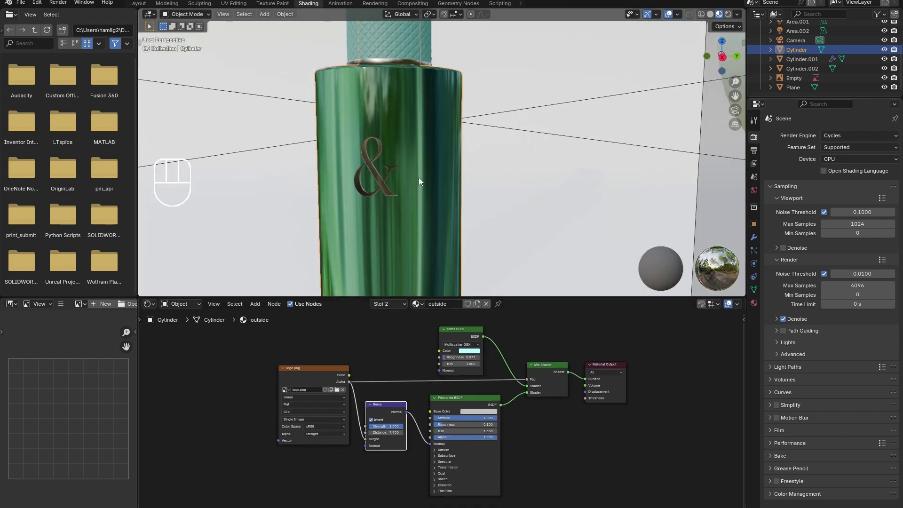
middle_drag(418, 177, 416, 153)
scroll(416, 153, up, 1)
middle_drag(347, 174, 365, 166)
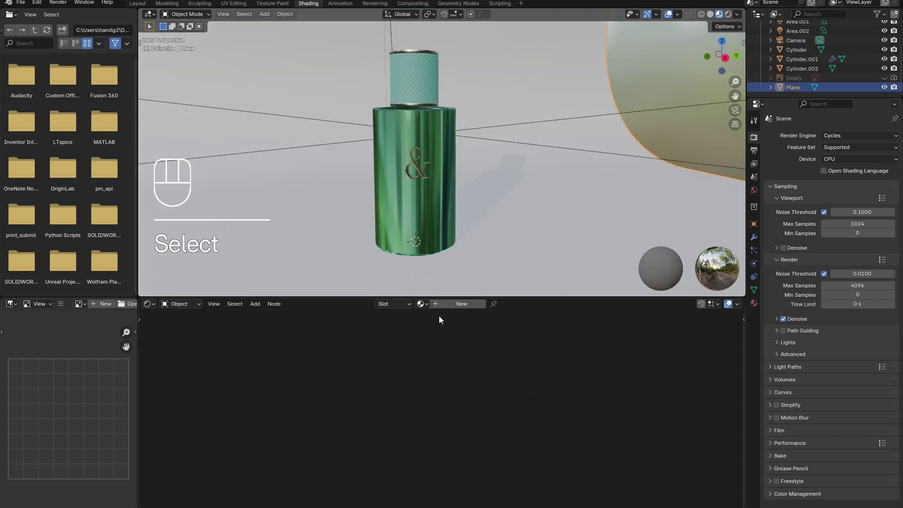
Give the backdrop plane a new material with roughness about 0.155 and preview it through the camera in rendered shading.
click(441, 304)
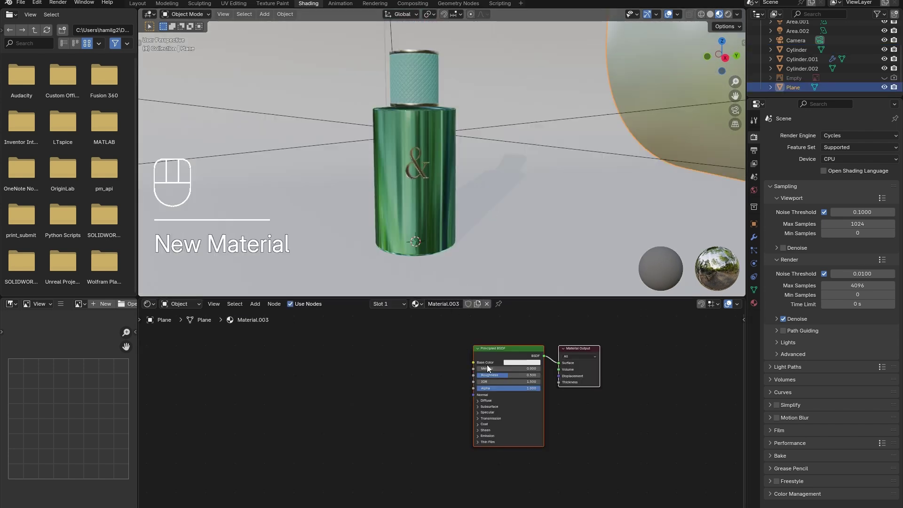
drag(489, 375, 467, 374)
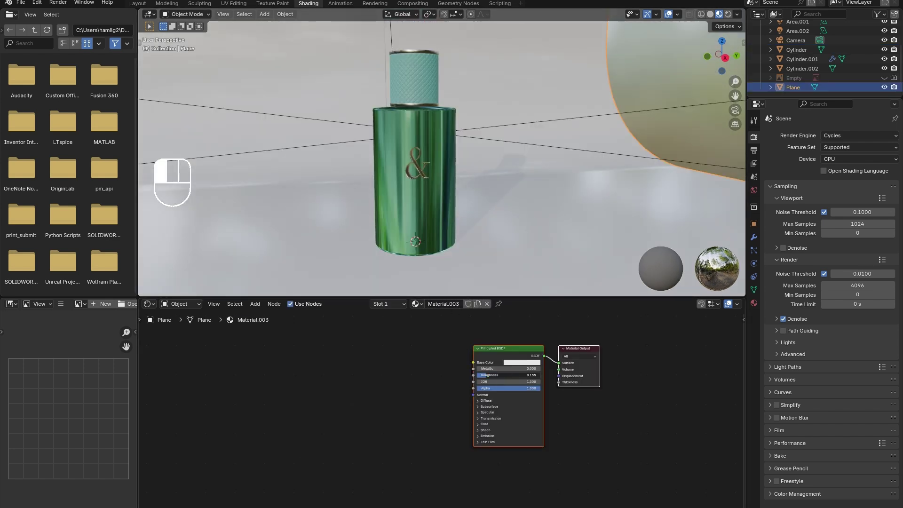
click(734, 110)
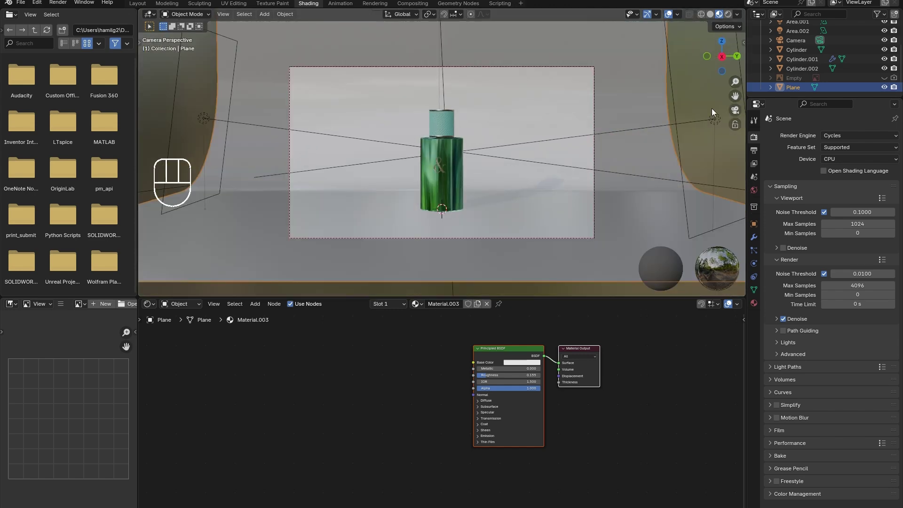
click(725, 15)
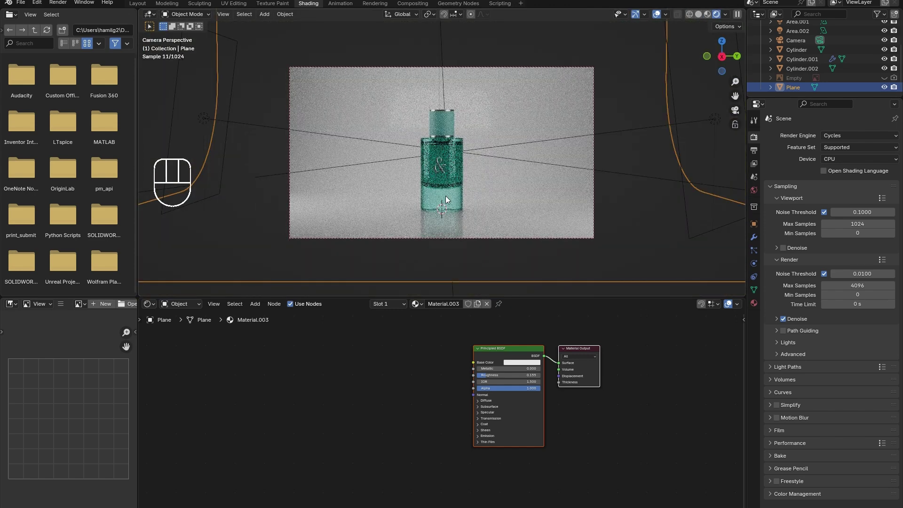
click(707, 14)
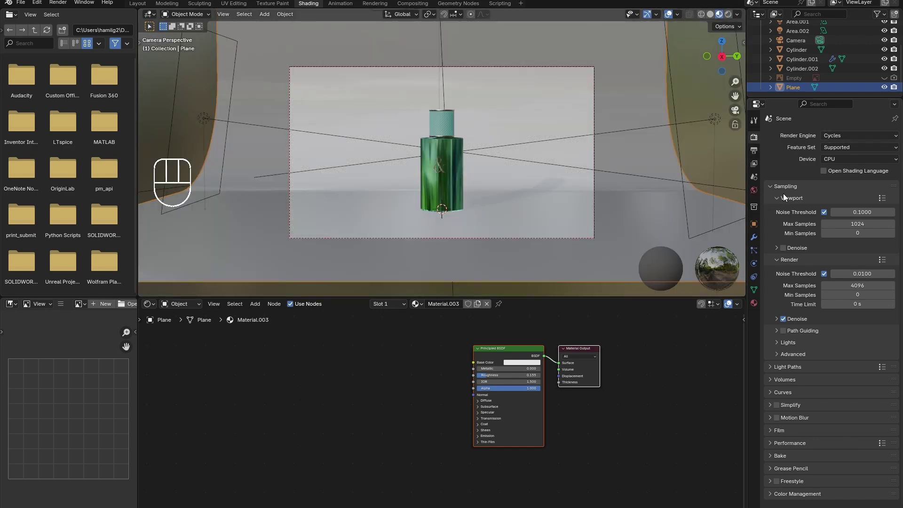
Set the render's maximum samples to 300.
click(843, 287)
text(300)
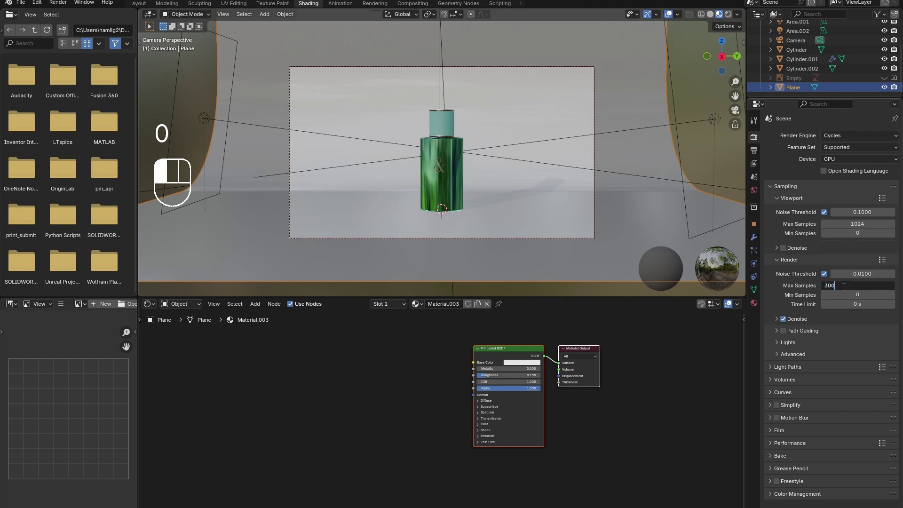
key(Return)
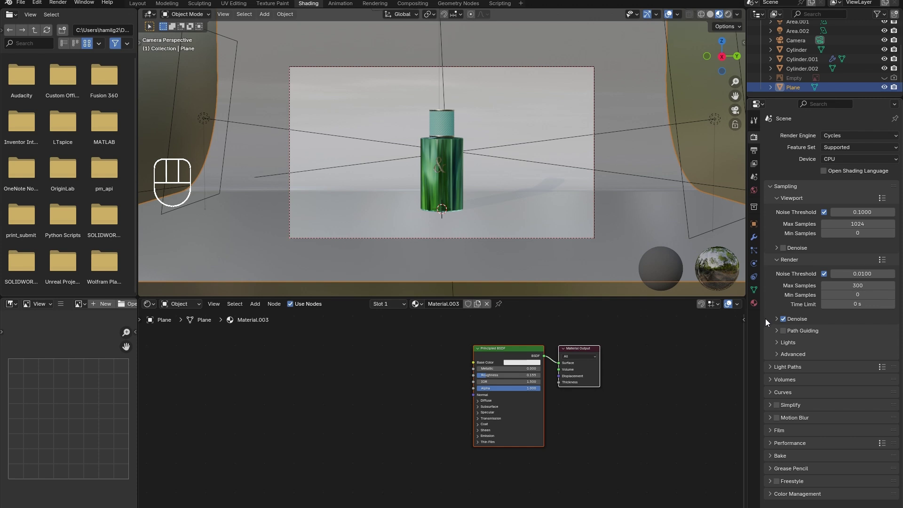
Render the still image from the camera view.
click(69, 4)
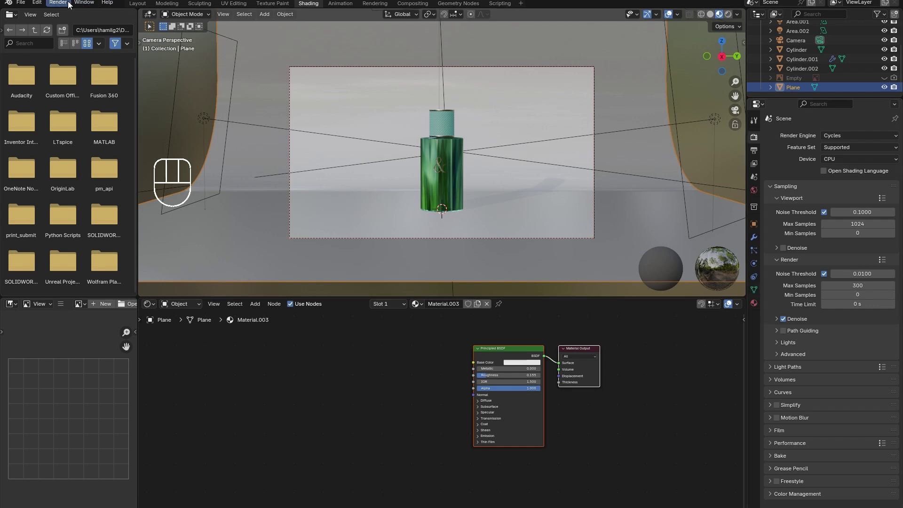